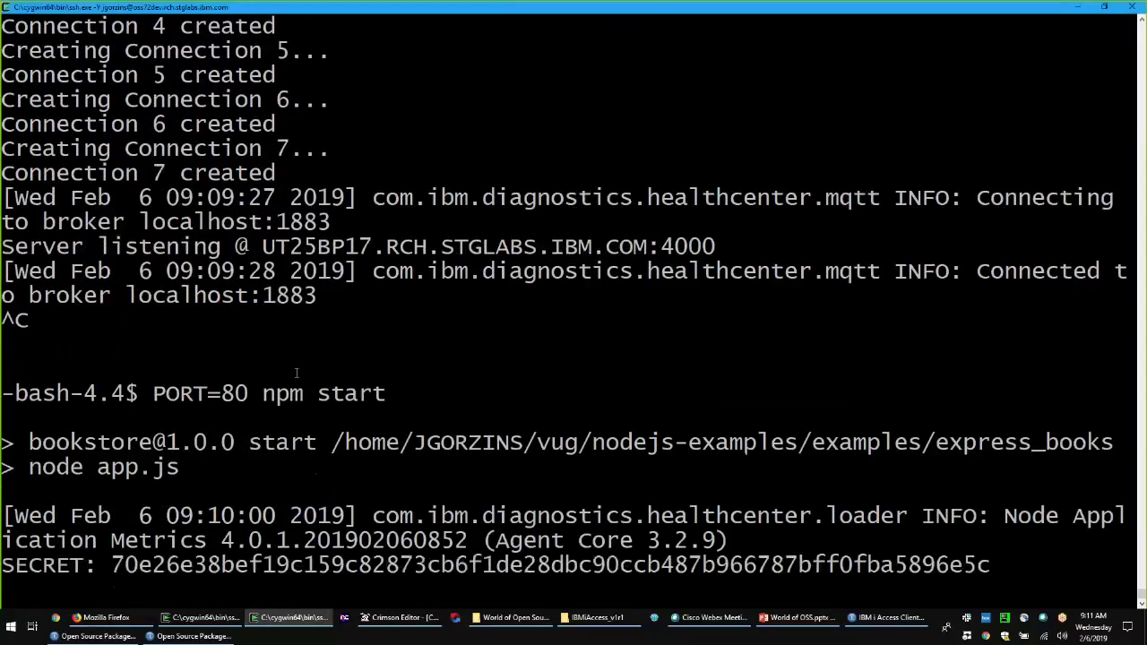
- Check the installed Node version with node -v, confirming v10.15.0
scroll(362, 469, up, 5)
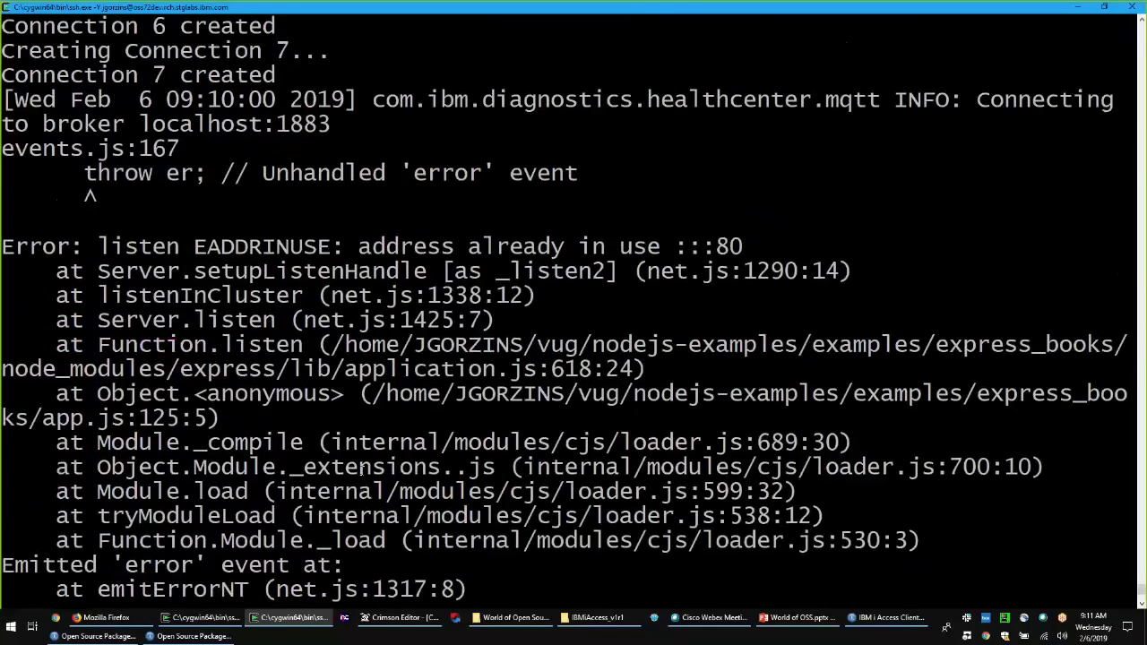
scroll(362, 470, down, 5)
text(node ver)
key(BackSpace)
key(BackSpace)
key(BackSpace)
text(-v)
key(Return)
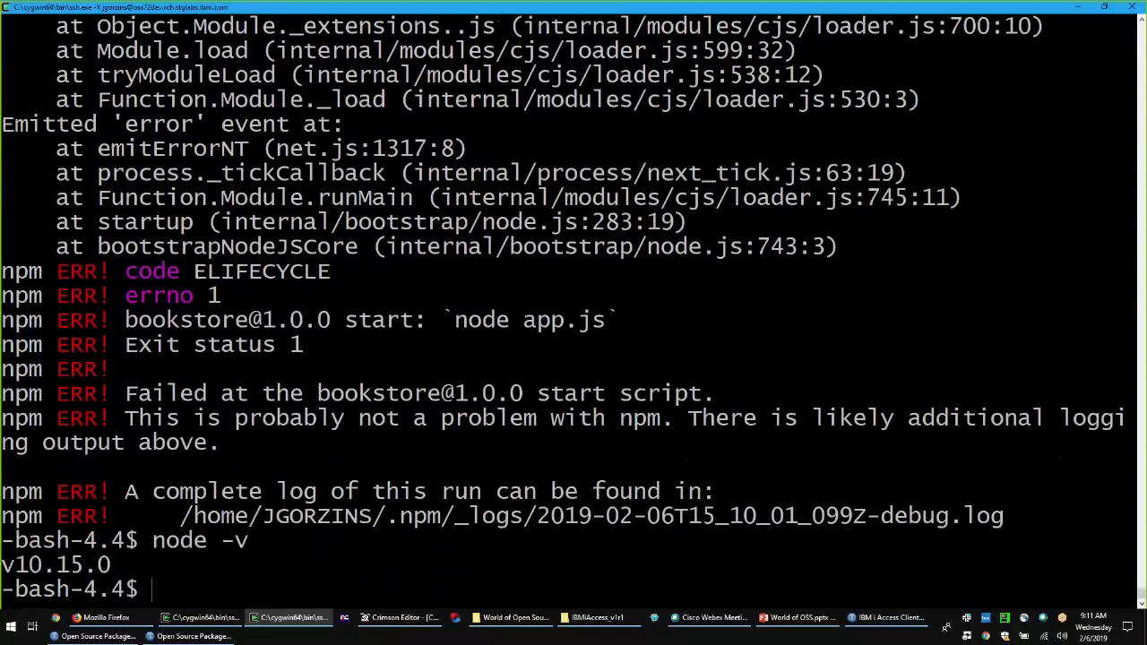
- Rerun npm start from history so the bookstore server listens on port 4000
scroll(376, 314, up, 10)
scroll(377, 315, down, 1)
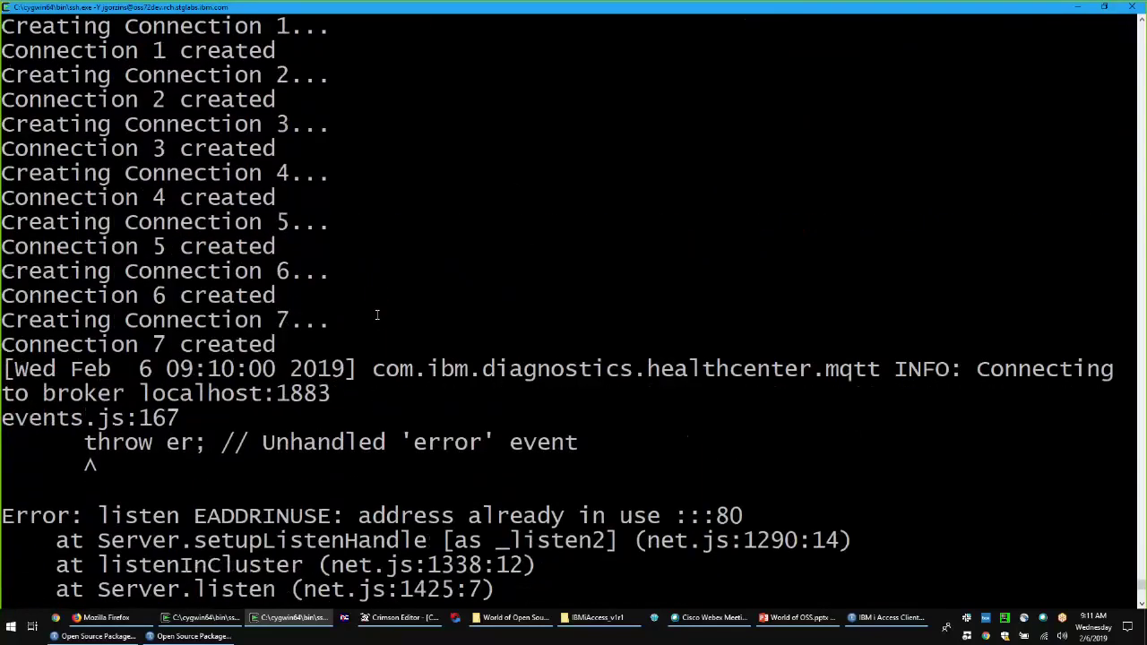
scroll(376, 315, down, 1)
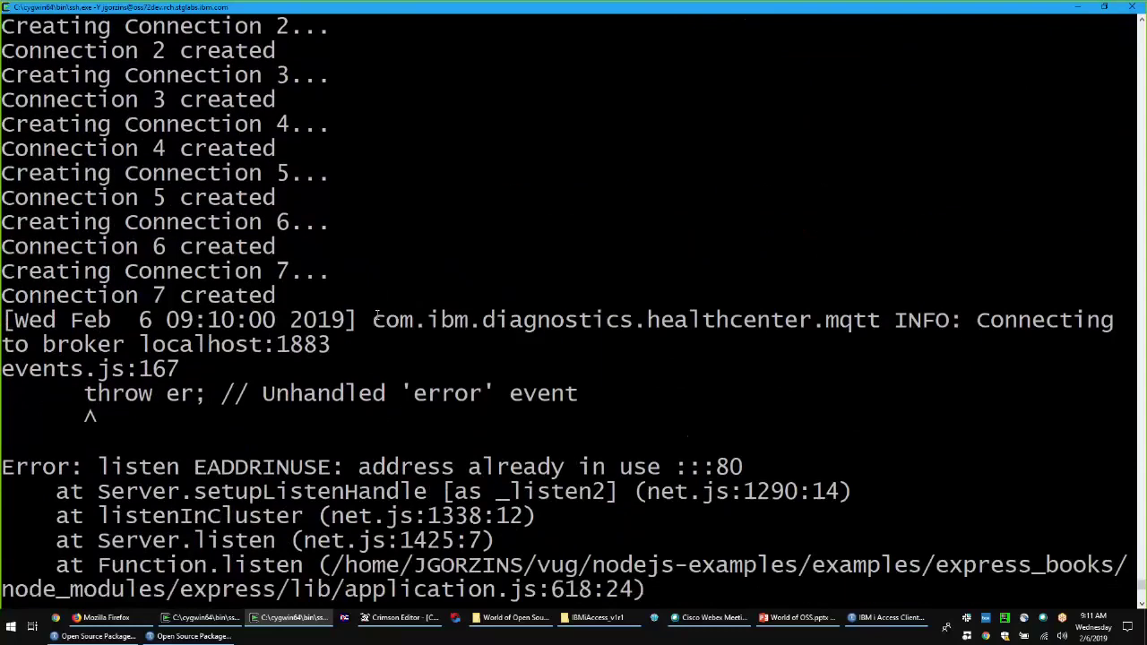
scroll(376, 315, down, 4)
scroll(377, 315, down, 5)
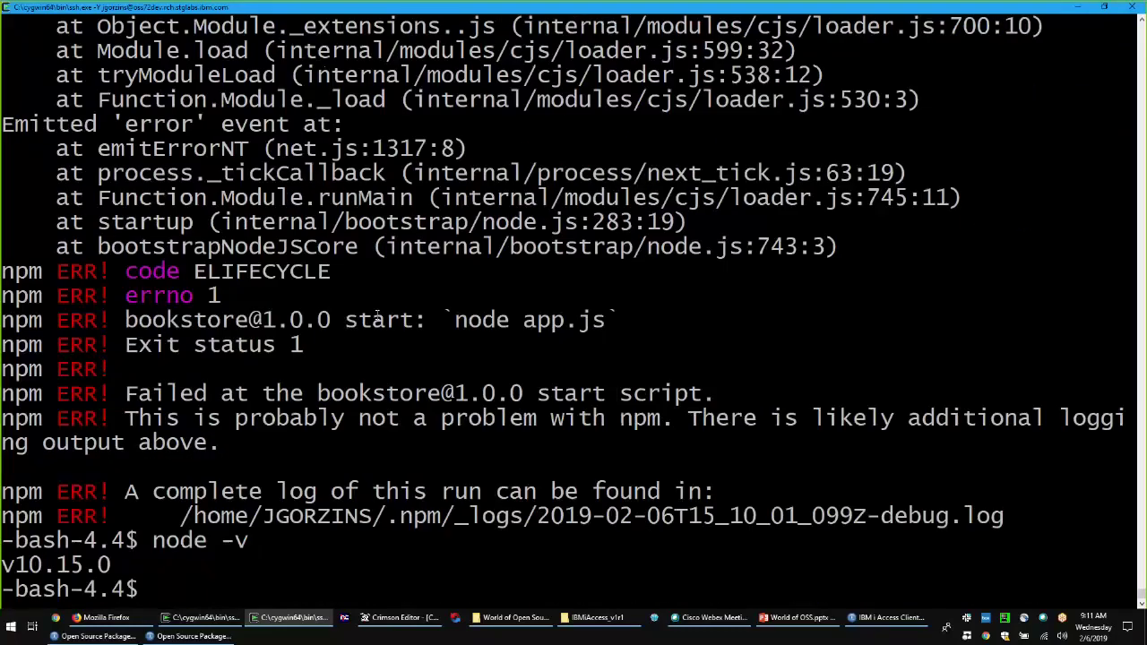
key(Up)
key(Up)
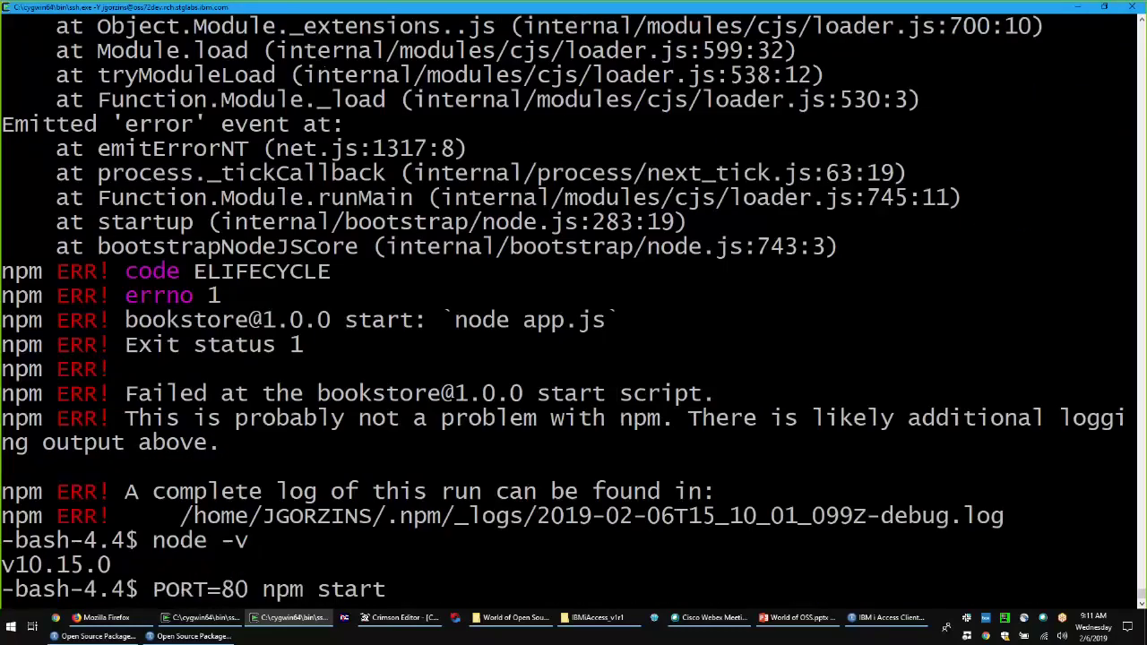
key(Up)
key(Return)
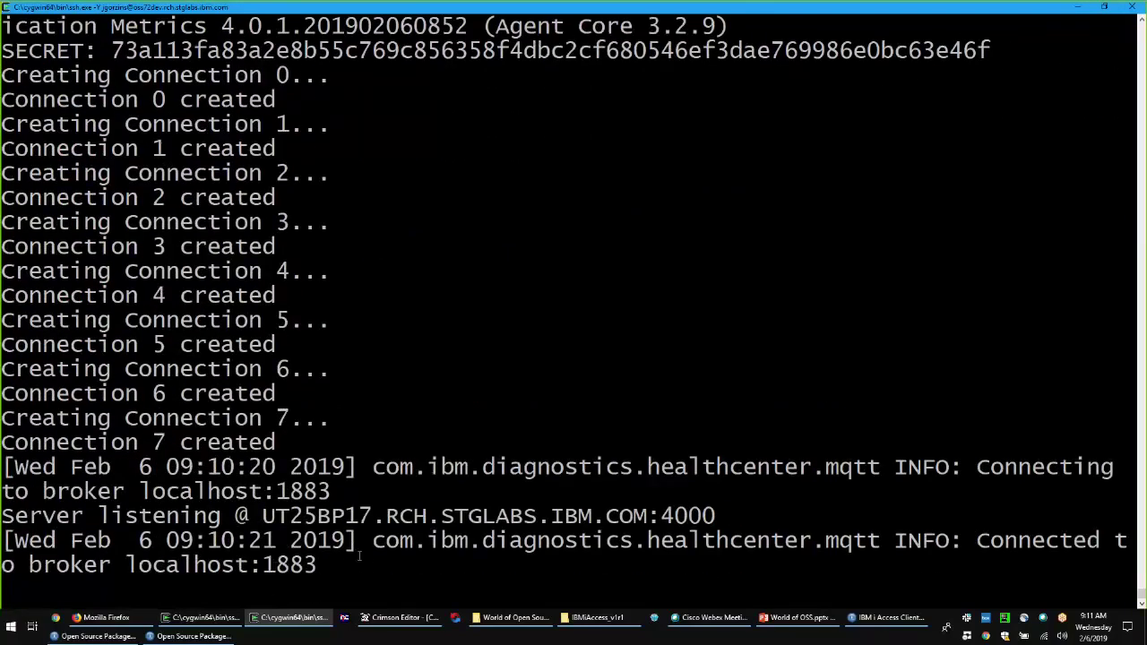
- Extend the browser address to the full oss72dev.rch.stglabs.ibm.com host name and load it
click(102, 617)
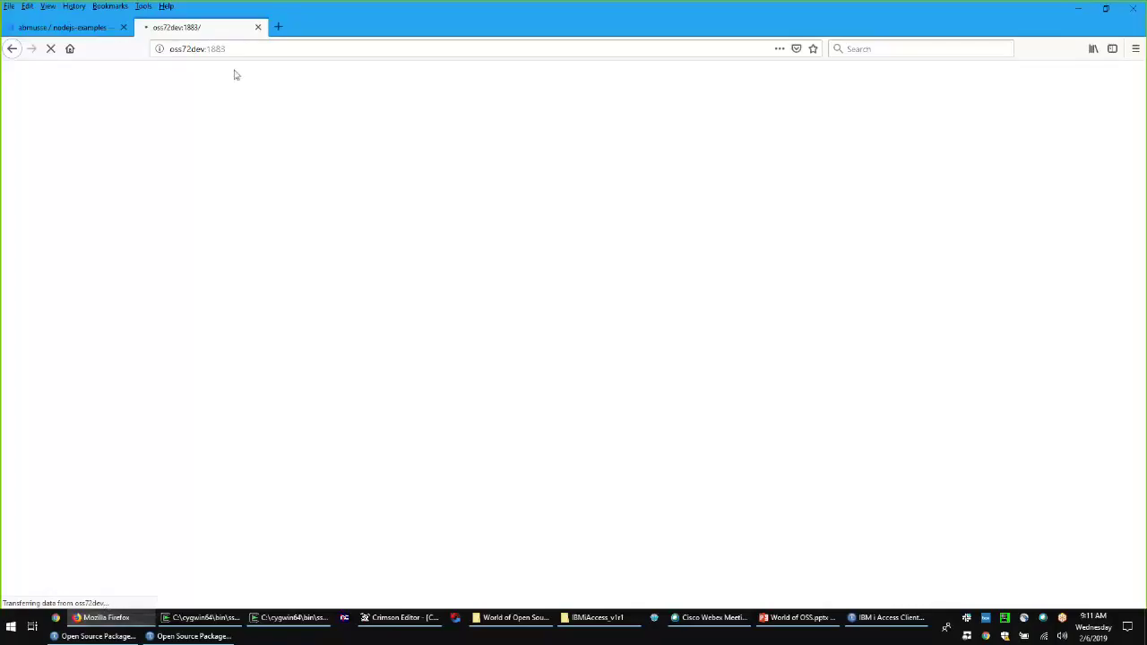
click(205, 49)
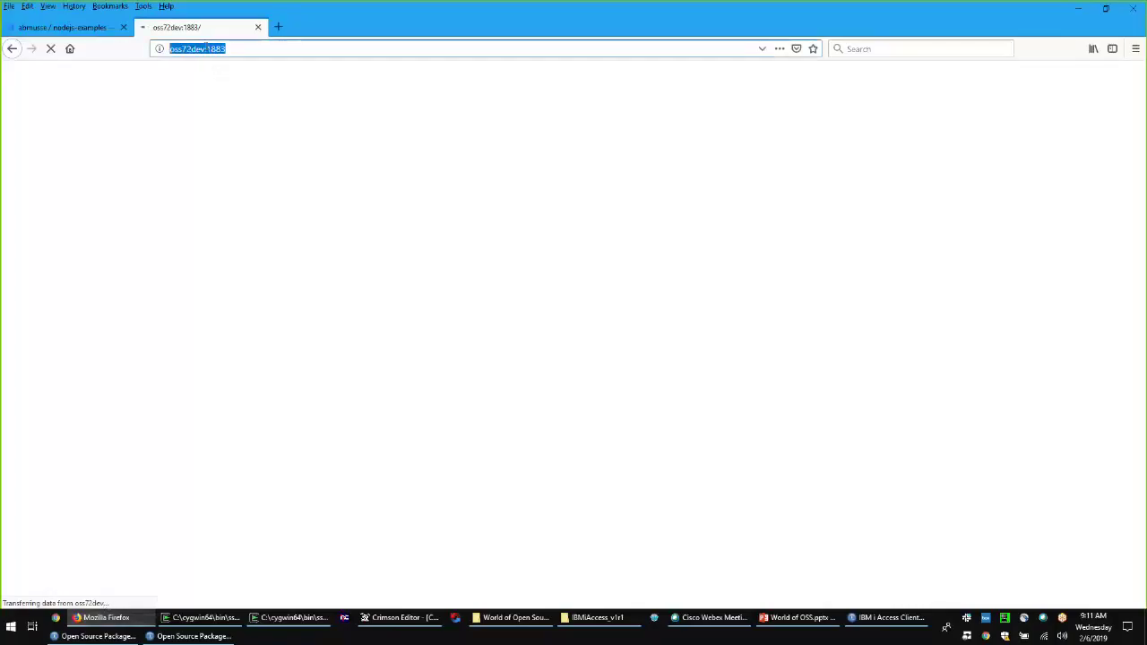
click(206, 48)
text(.rch.stglabs.ibm.com)
key(Return)
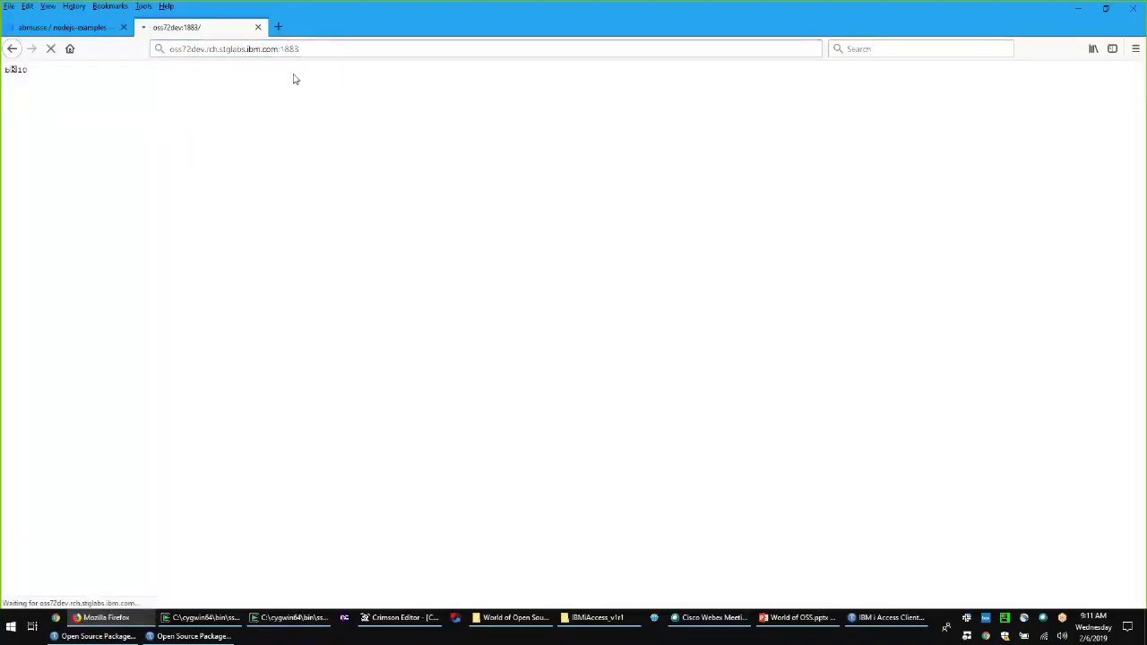
- Check the app's connection log in the terminal, then change the address port from 1883 to 4000
click(222, 624)
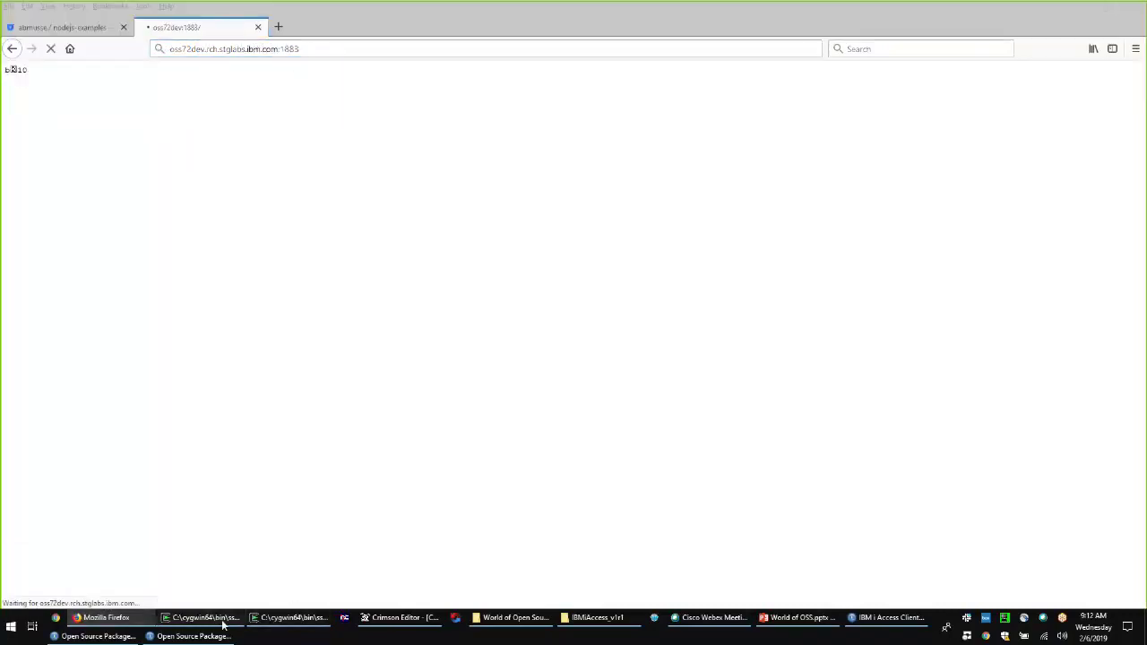
click(260, 624)
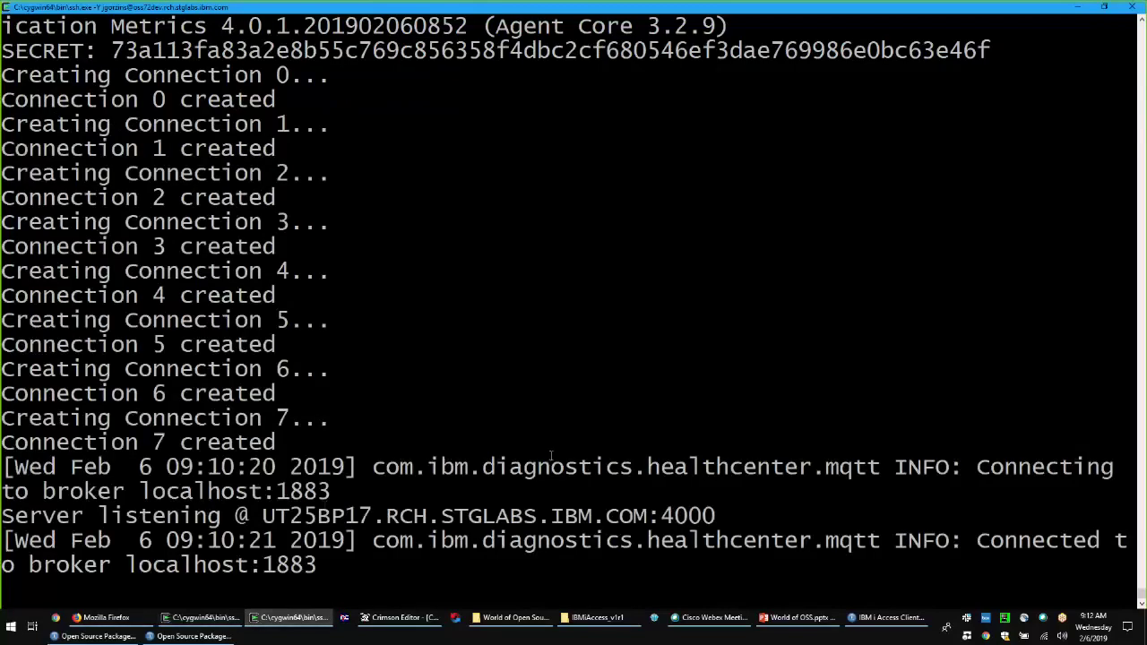
click(103, 618)
double_click(291, 49)
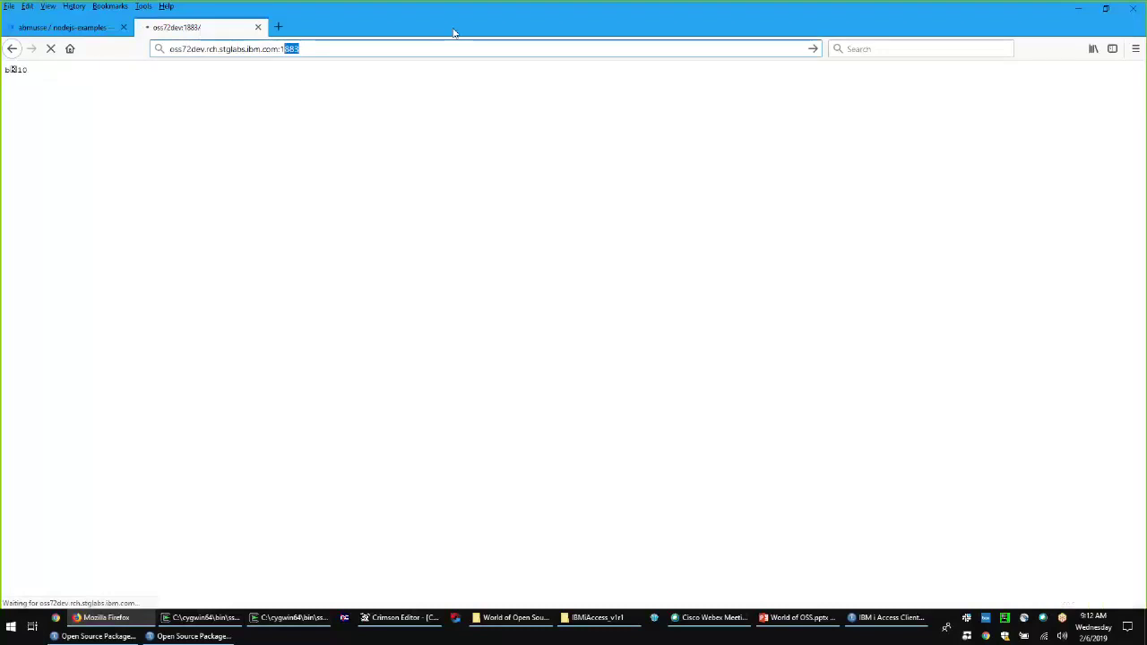
text(4000)
key(Return)
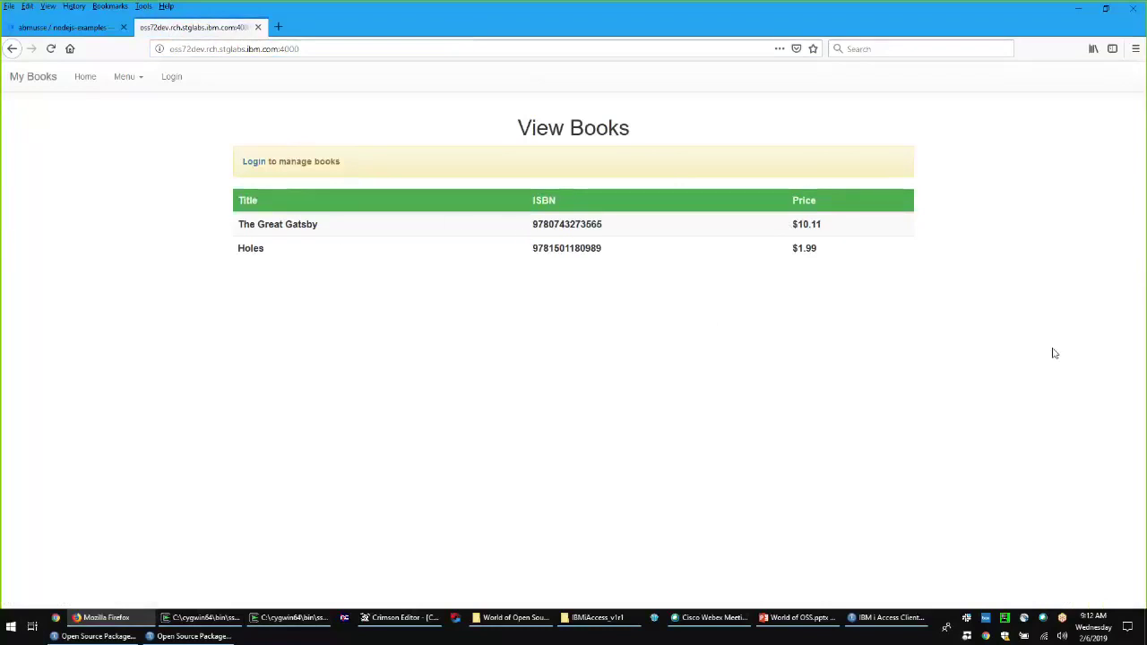
- Log in to My Books with the saved username and the account password
click(251, 163)
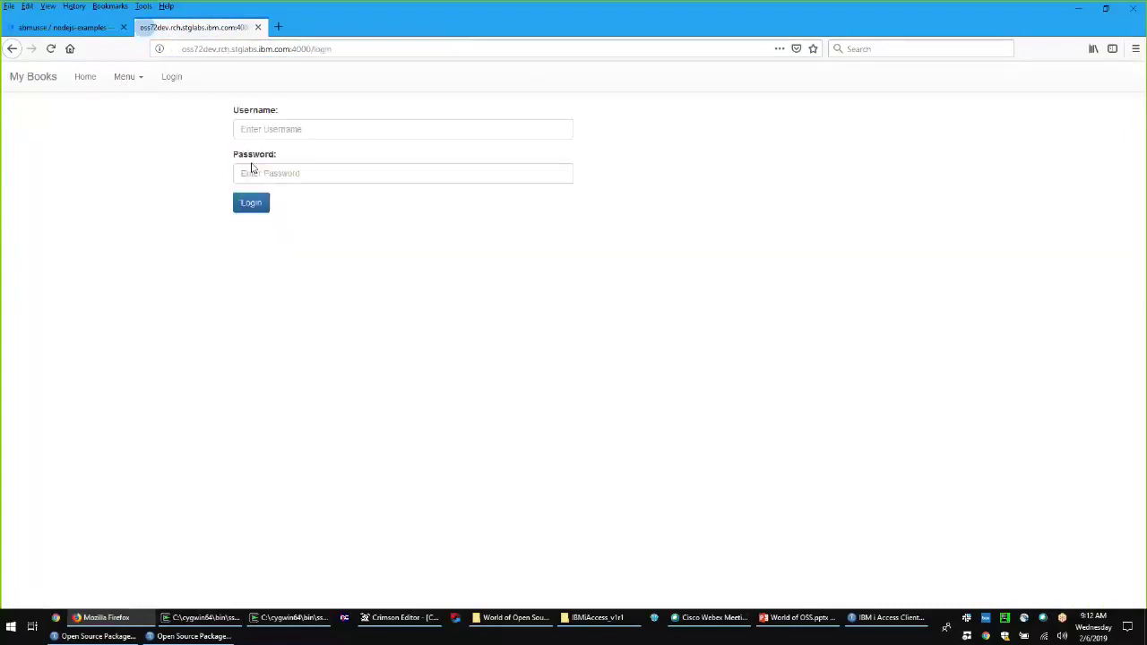
click(421, 128)
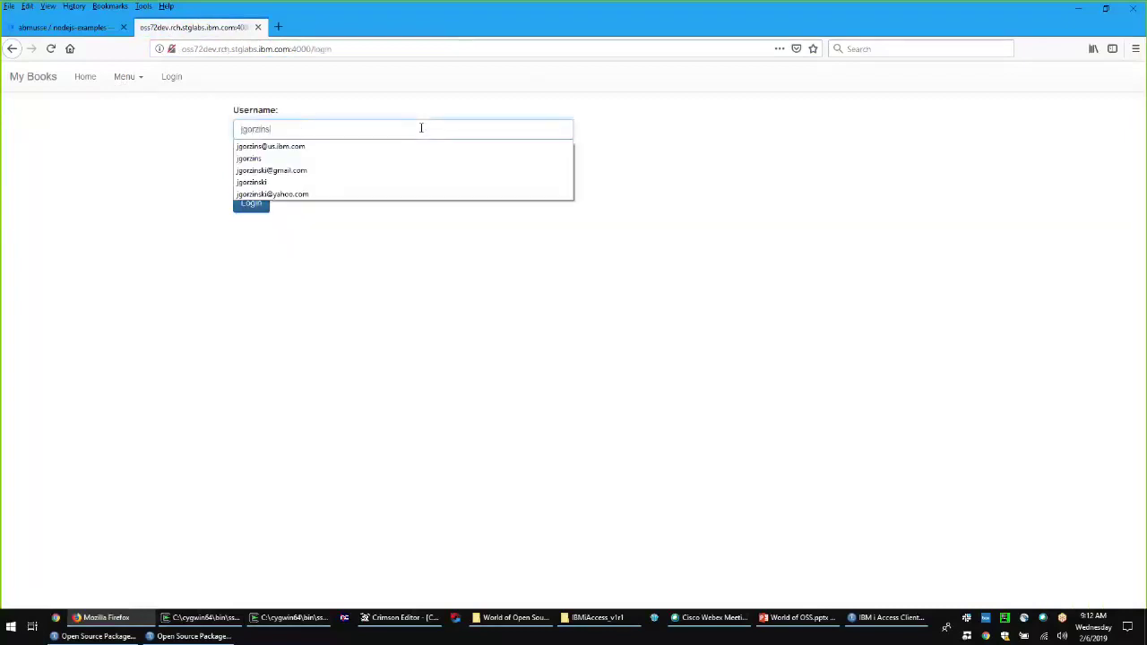
key(Tab)
text(password)
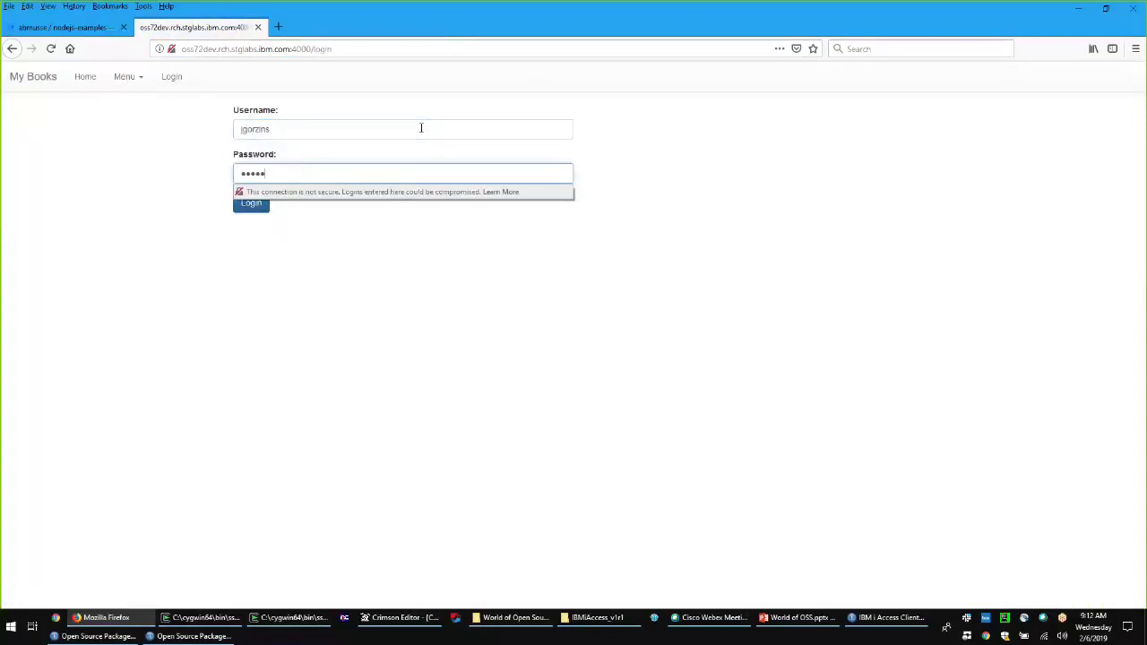
key(Return)
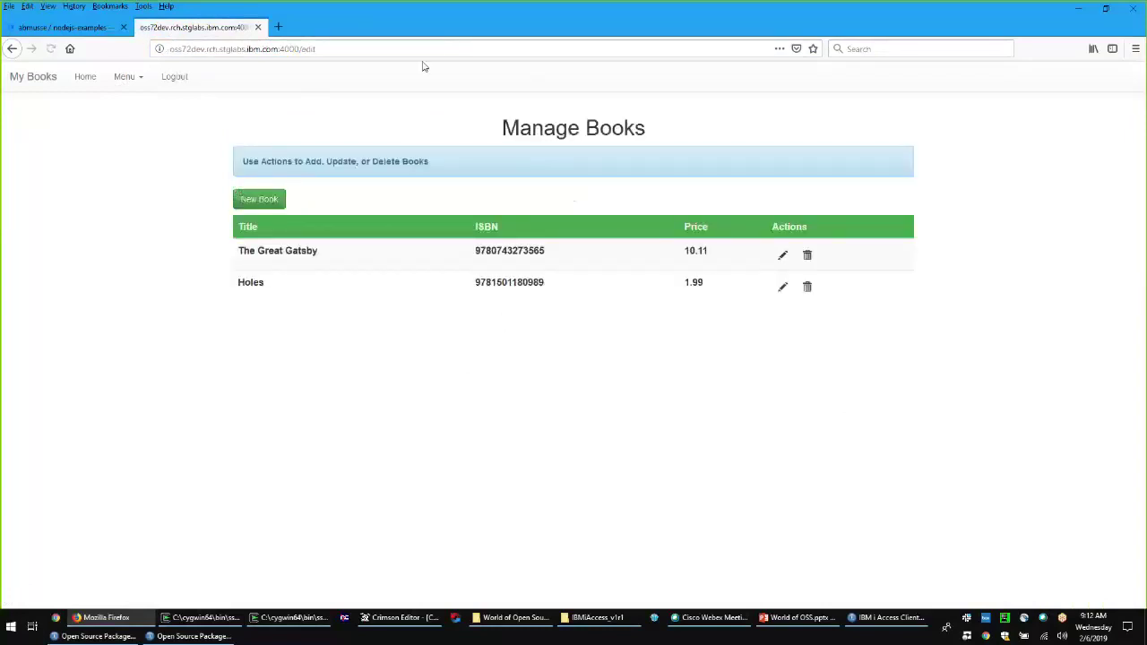
- Add a new book titled VUG with ISBN 832723723 and price 45.74
click(249, 201)
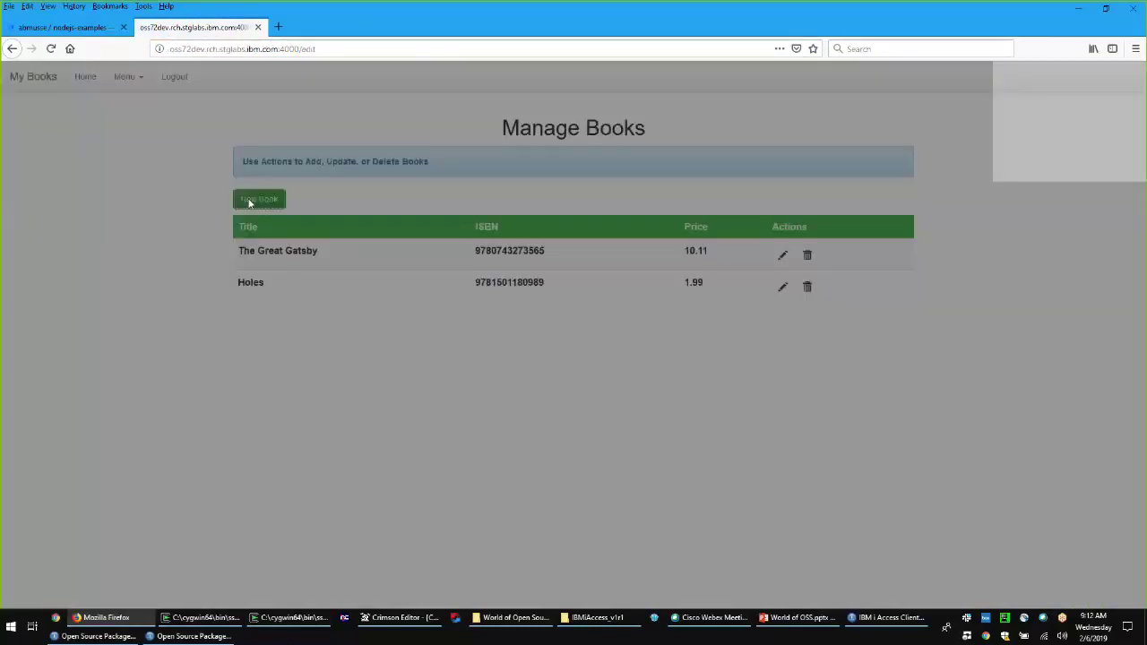
click(484, 173)
text(Wu)
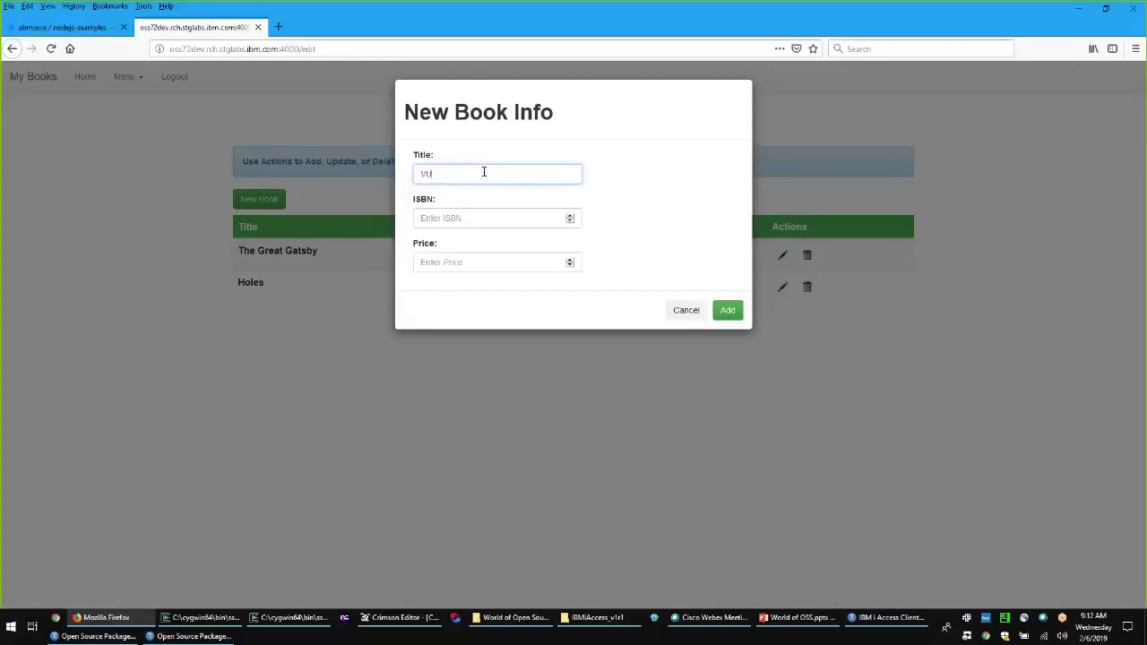
key(Tab)
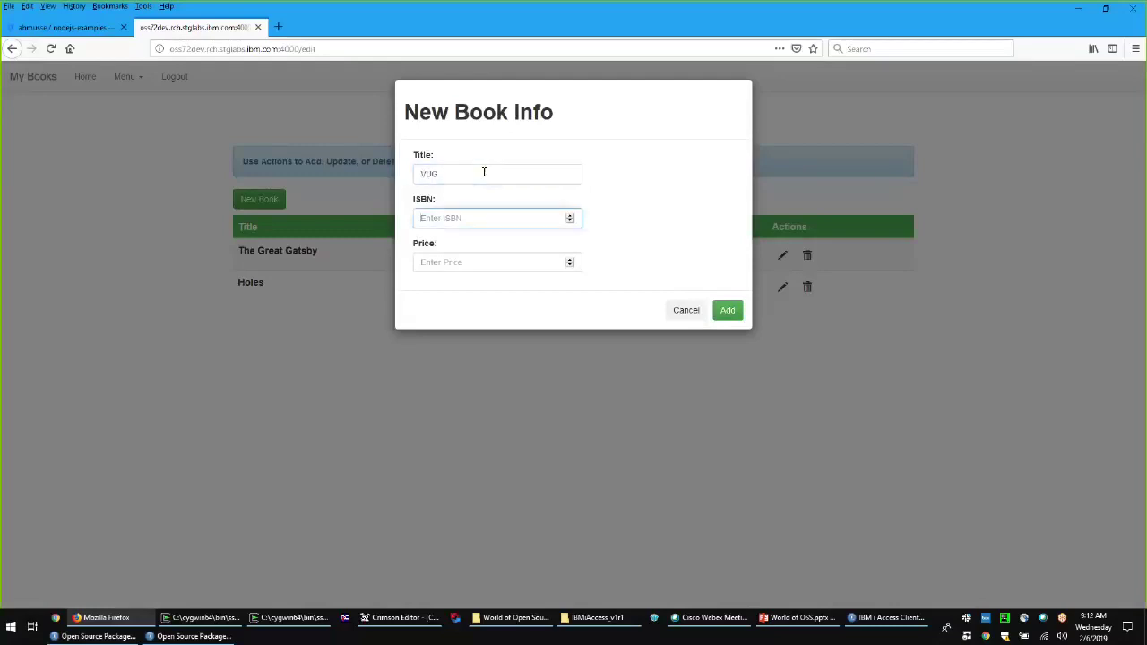
text(832723723)
key(Tab)
text(4)
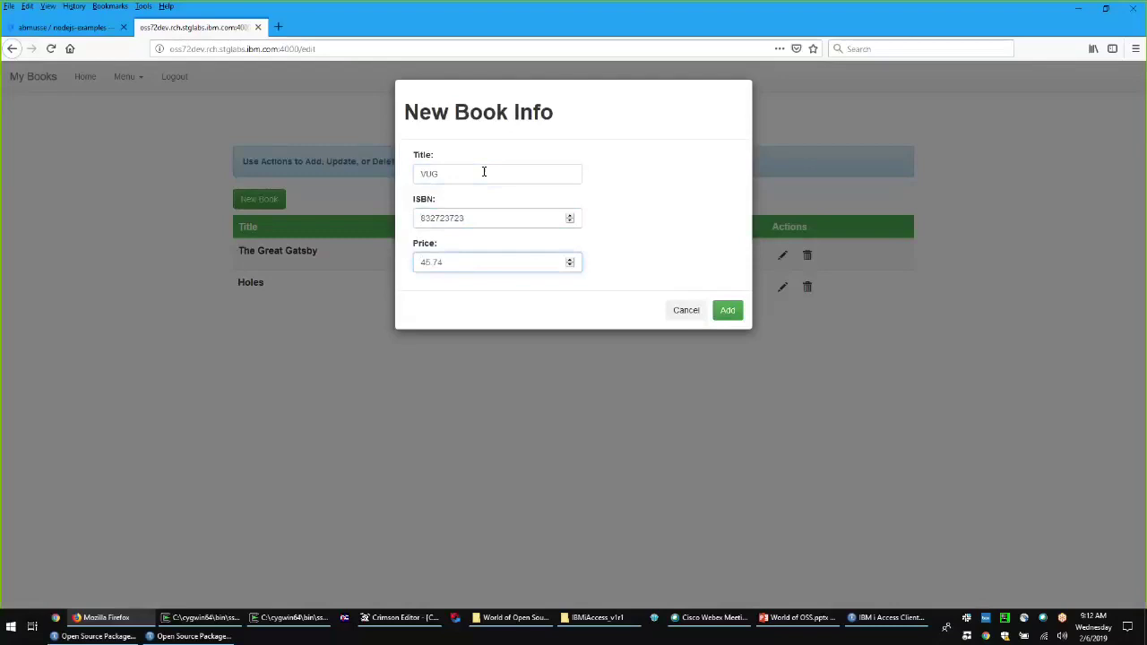
click(726, 310)
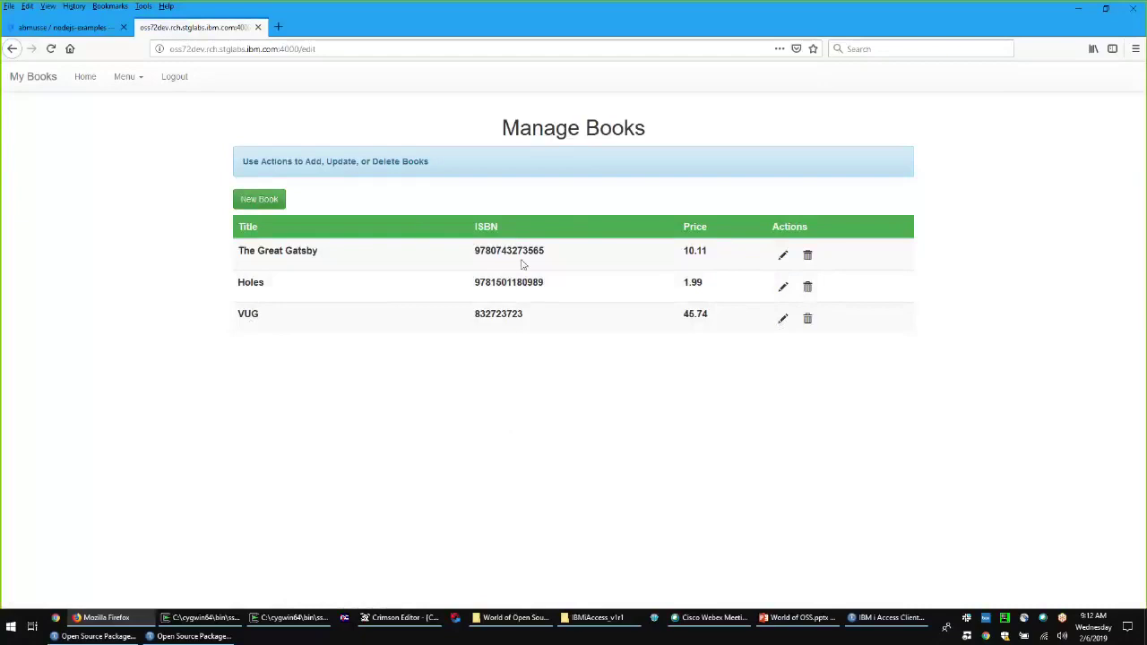
- Return to Manage Books via the menu and select the server address in the URL
click(87, 76)
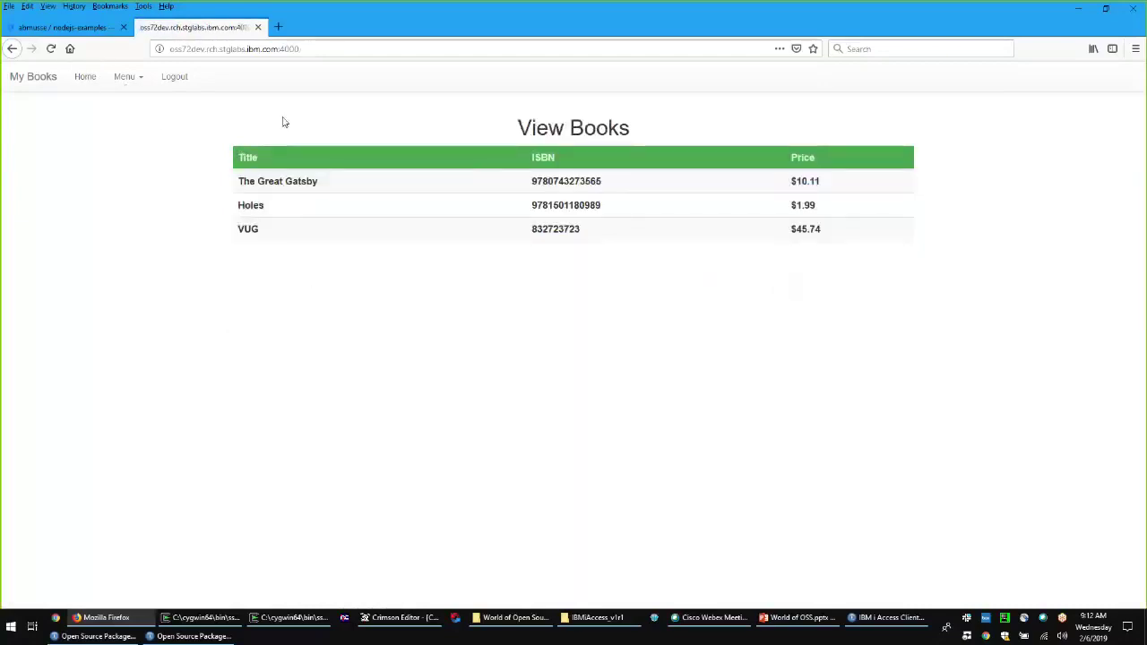
click(130, 77)
click(142, 117)
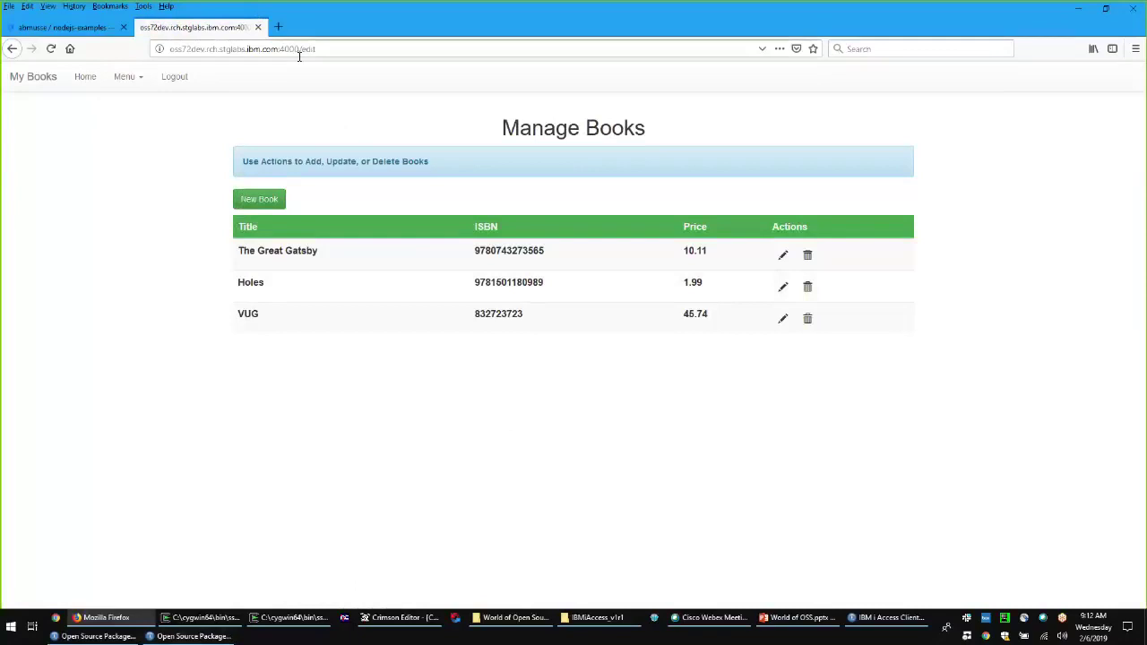
drag(299, 49, 130, 63)
key(ctrl+c)
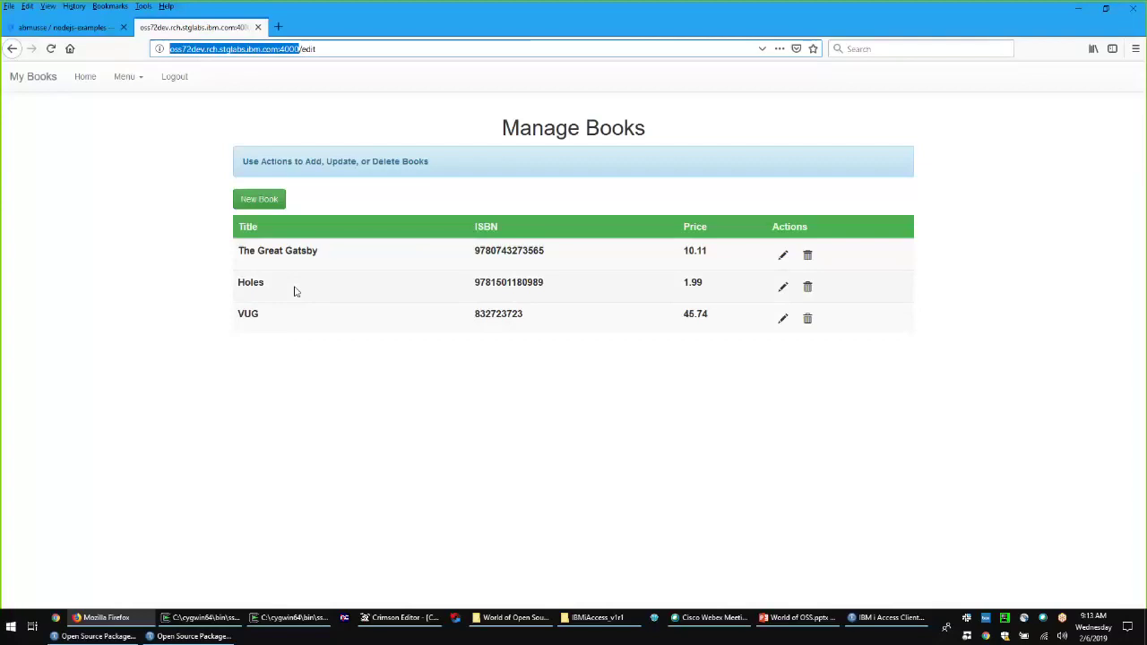
- Open the Application Metrics dashboard in a new tab at the server address plus /appmetrics-dash
click(278, 27)
key(ctrl+v)
text(/a)
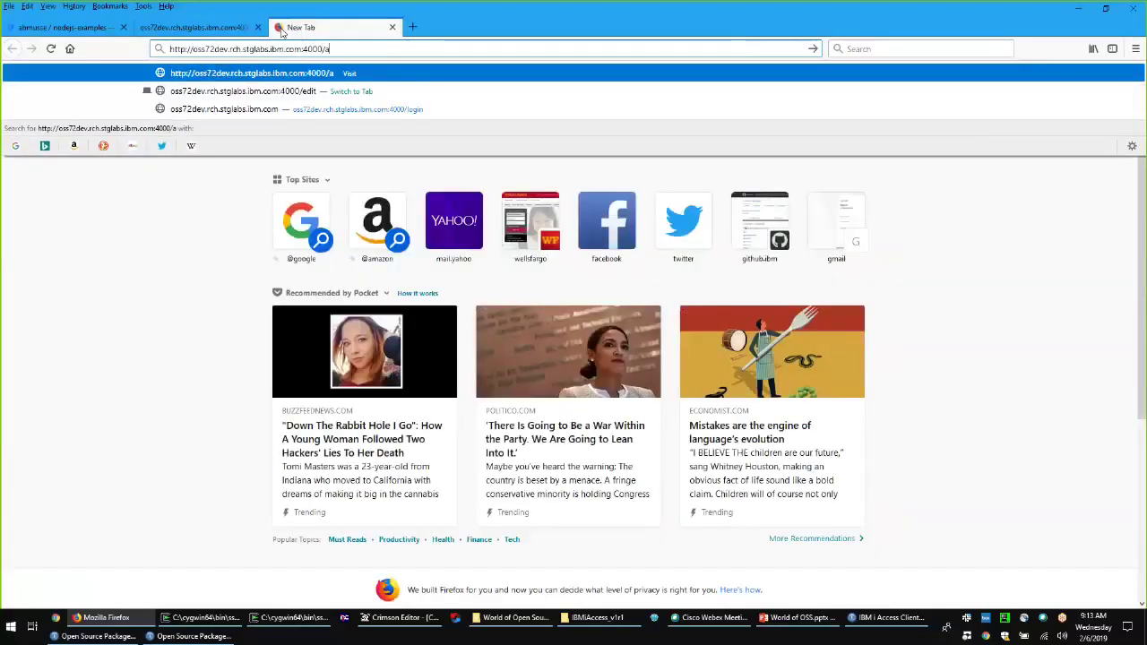
text(ppmetrics)
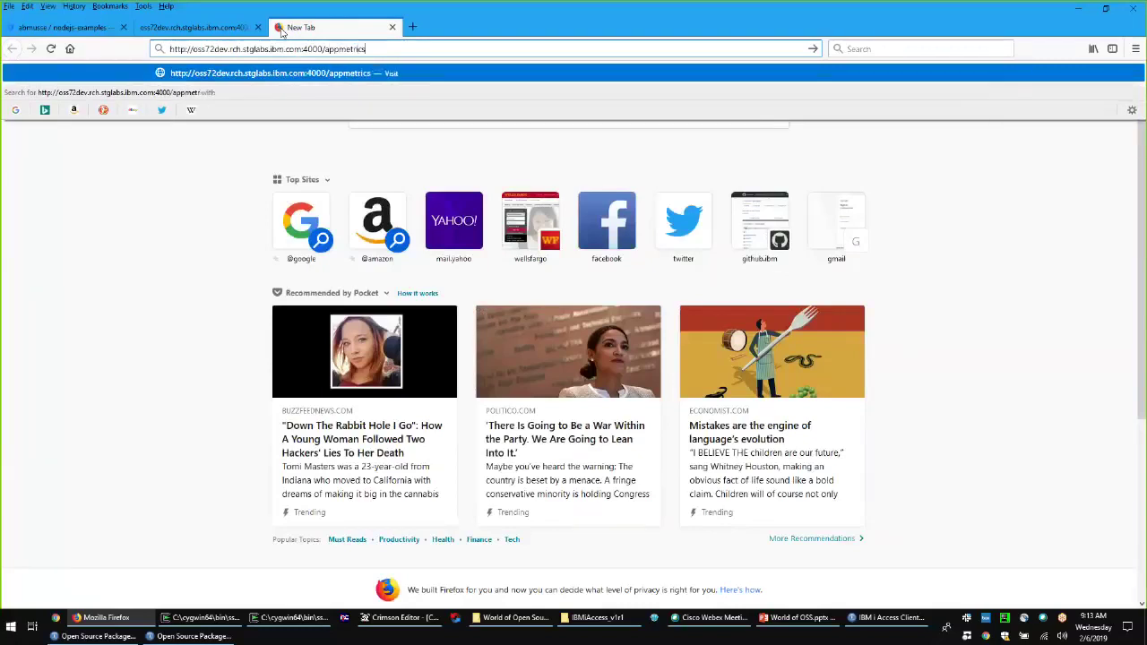
text(-dash)
key(Return)
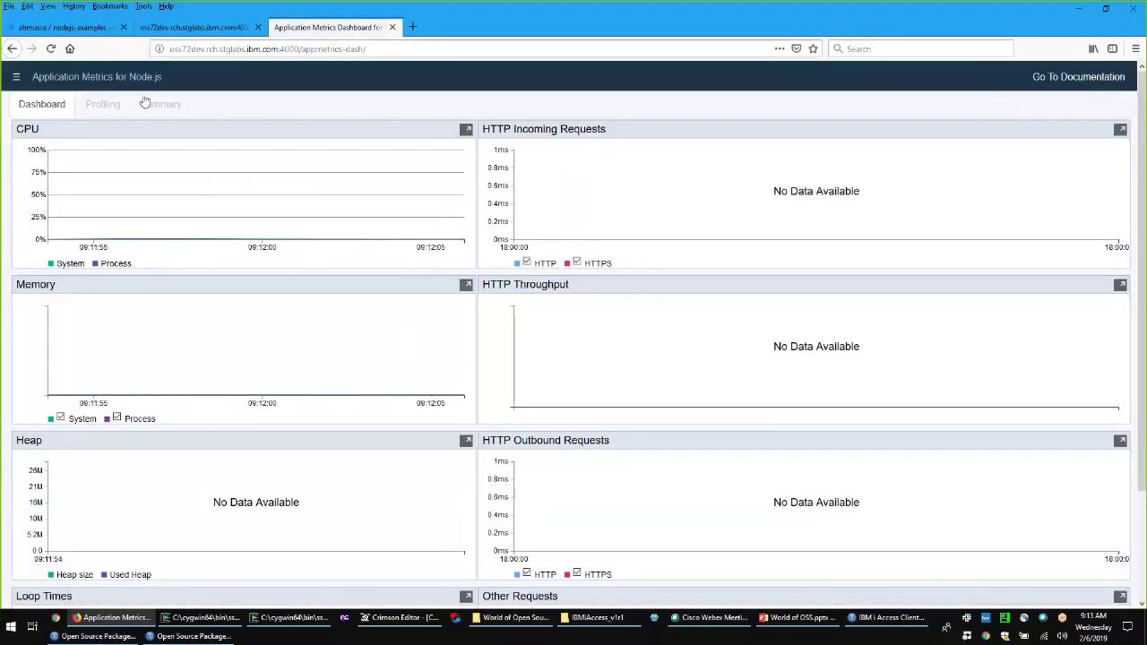
- Reload the View Books page twice so HTTP Throughput climbs to about 1 rps
click(192, 26)
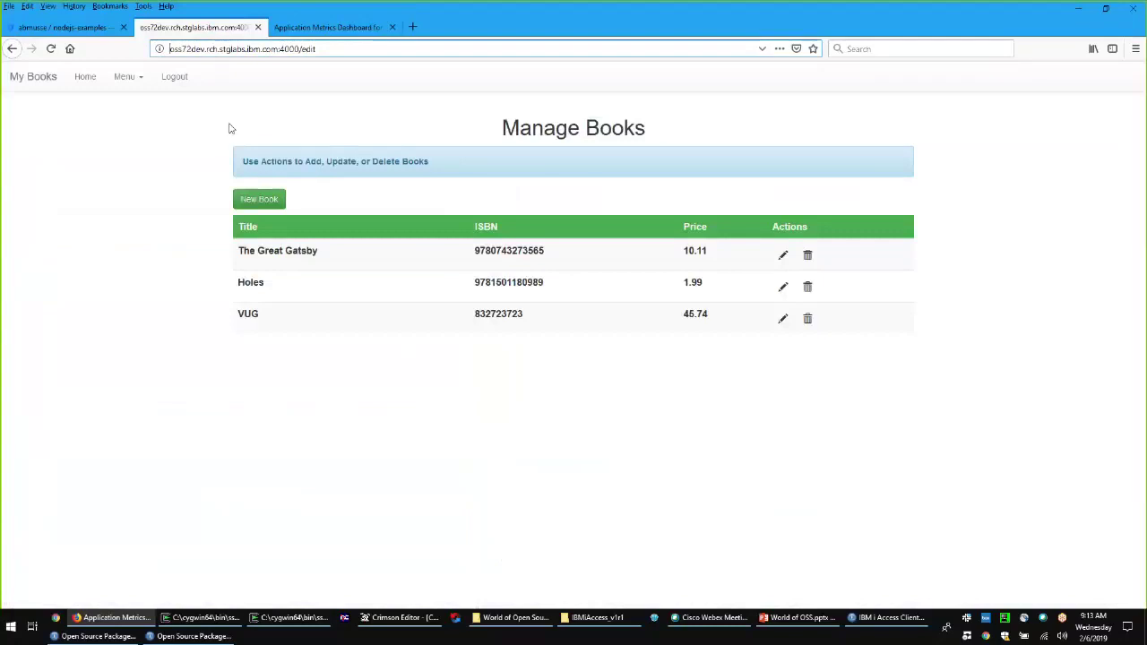
click(85, 83)
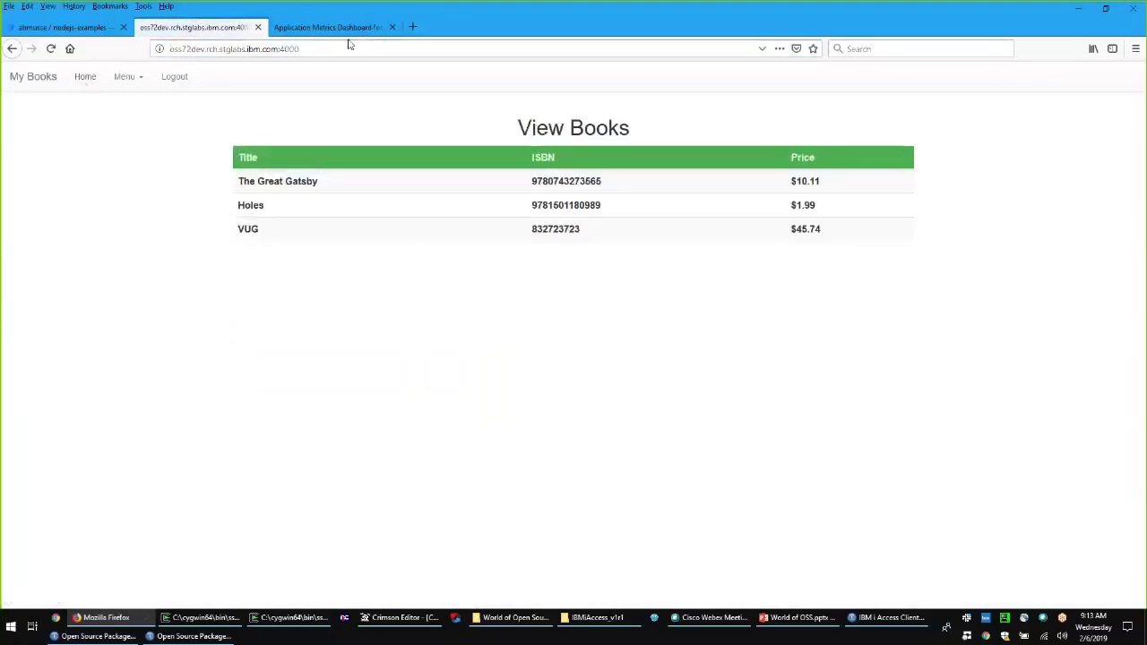
click(348, 33)
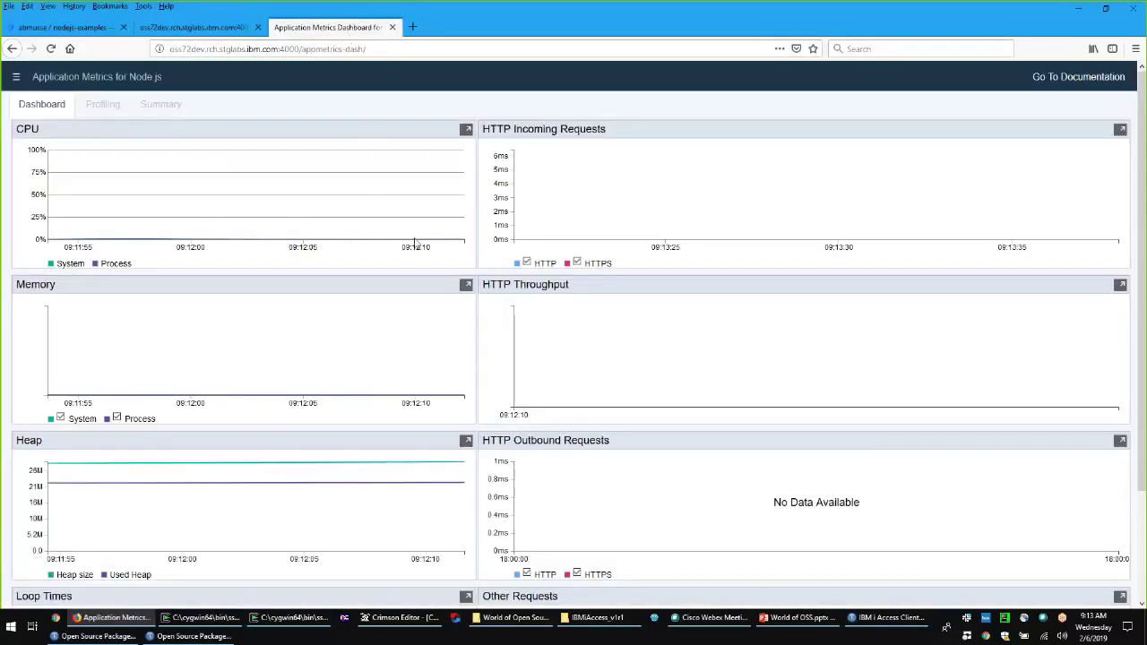
scroll(417, 244, down, 3)
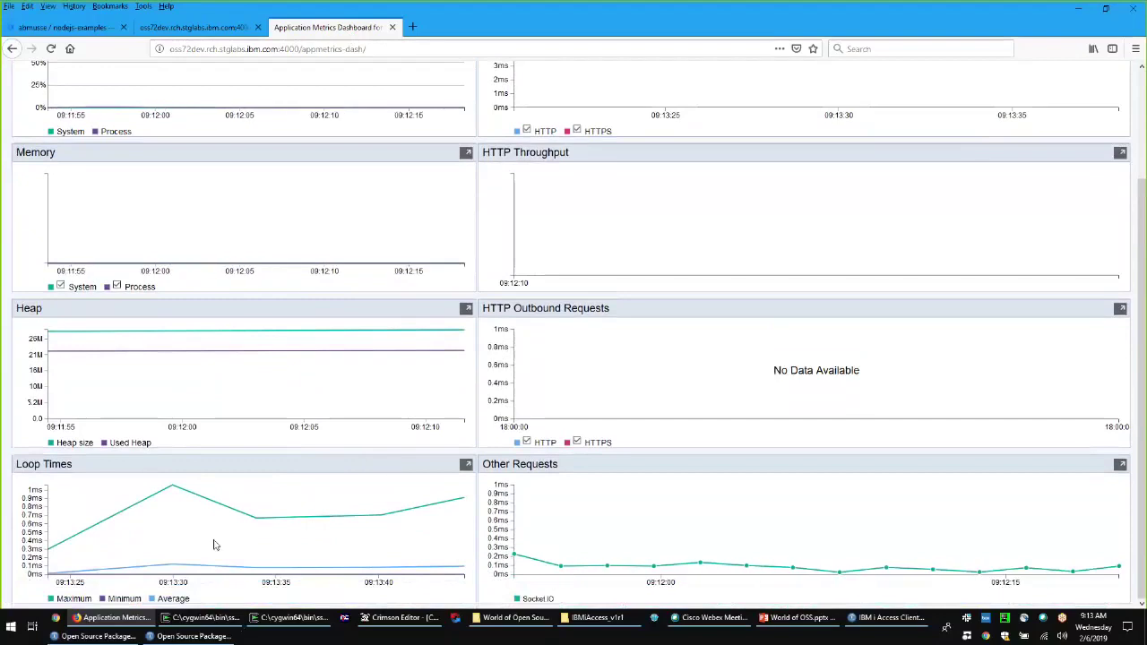
scroll(215, 545, up, 3)
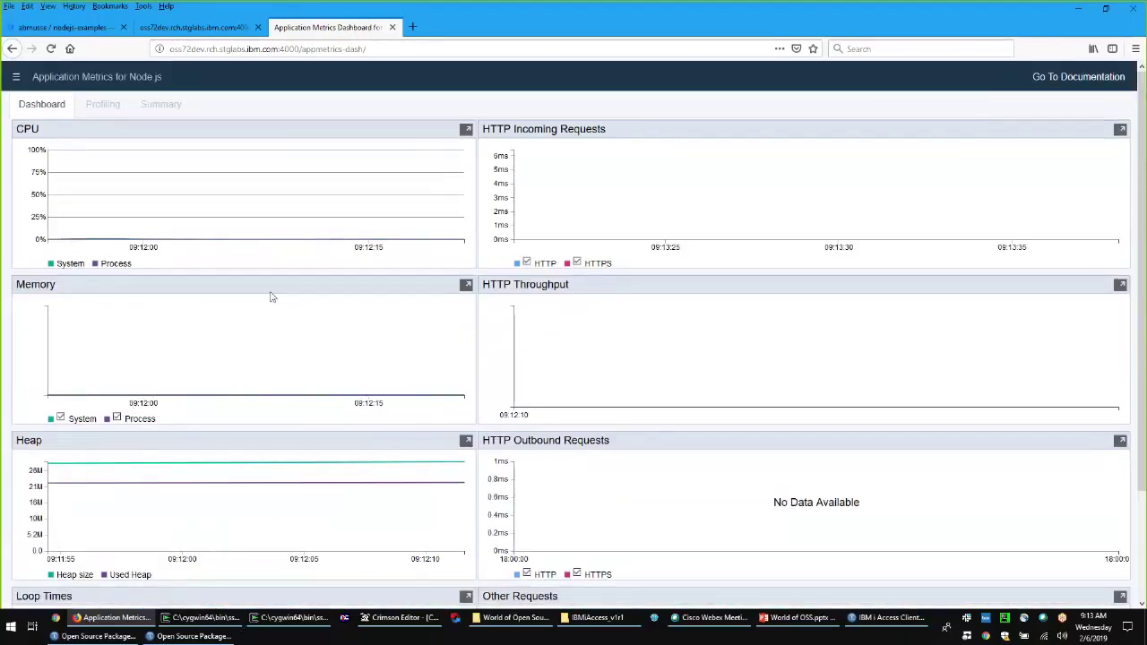
click(203, 25)
key(F5)
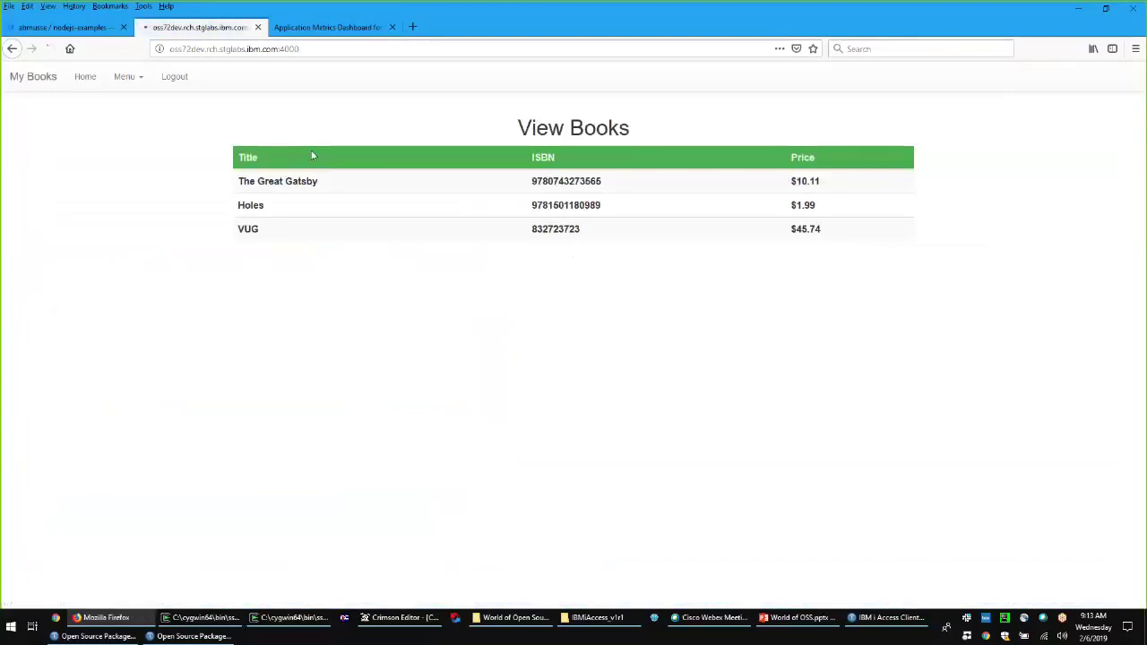
key(F5)
click(341, 28)
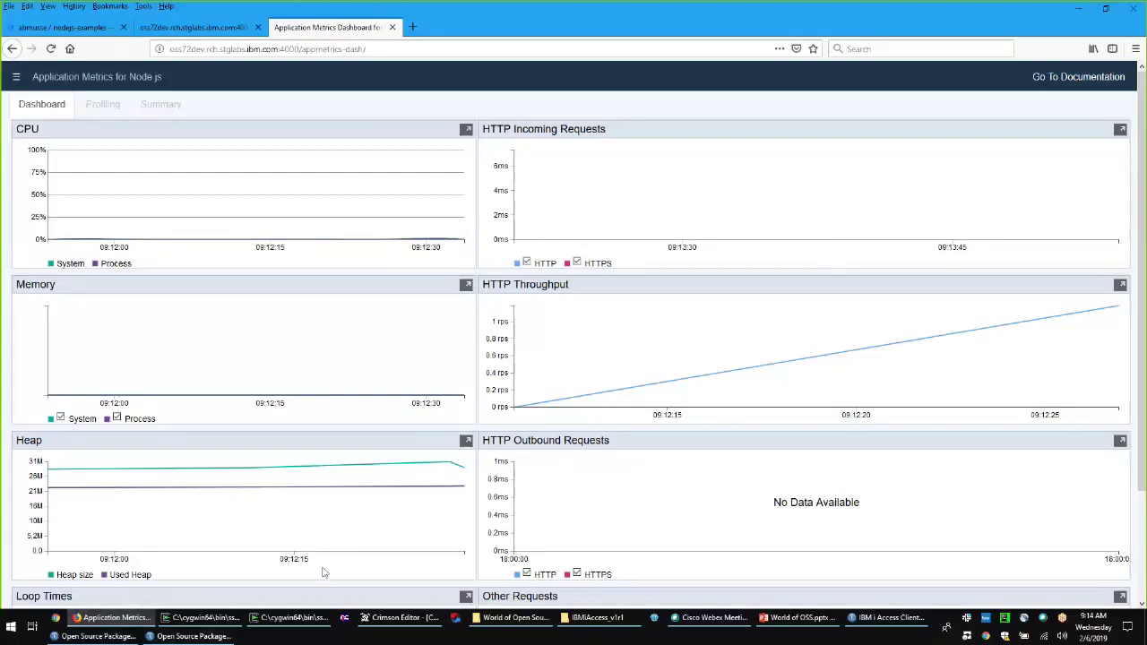
- Launch an SSH terminal from IBM i Access, then review the Summary table's /addBook statistics
click(887, 617)
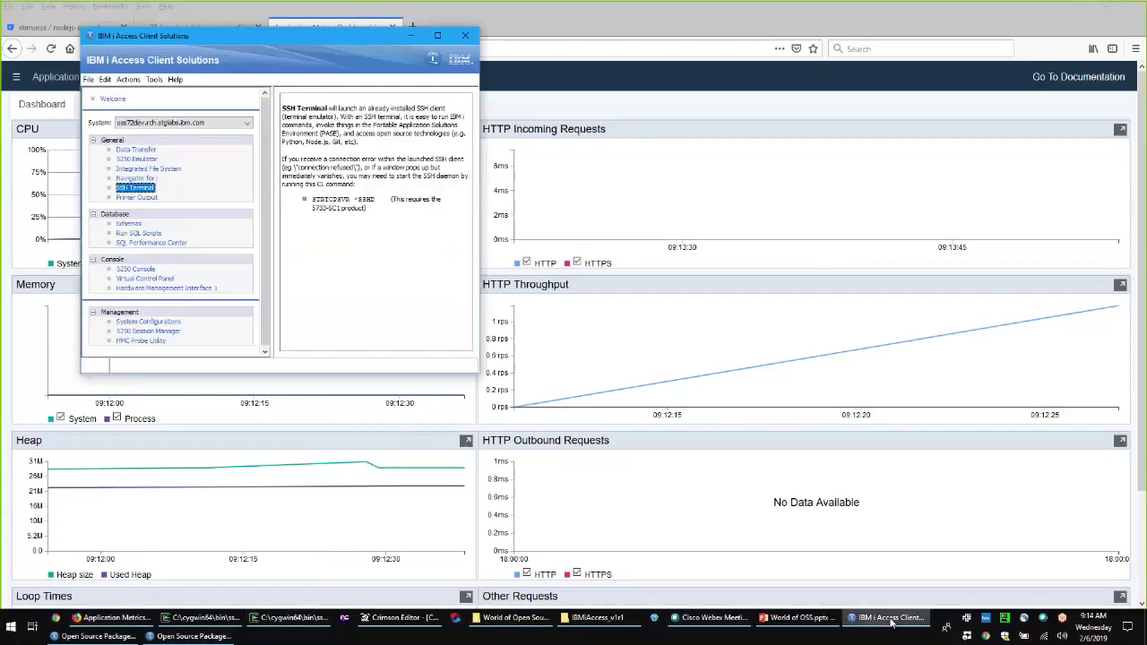
click(139, 187)
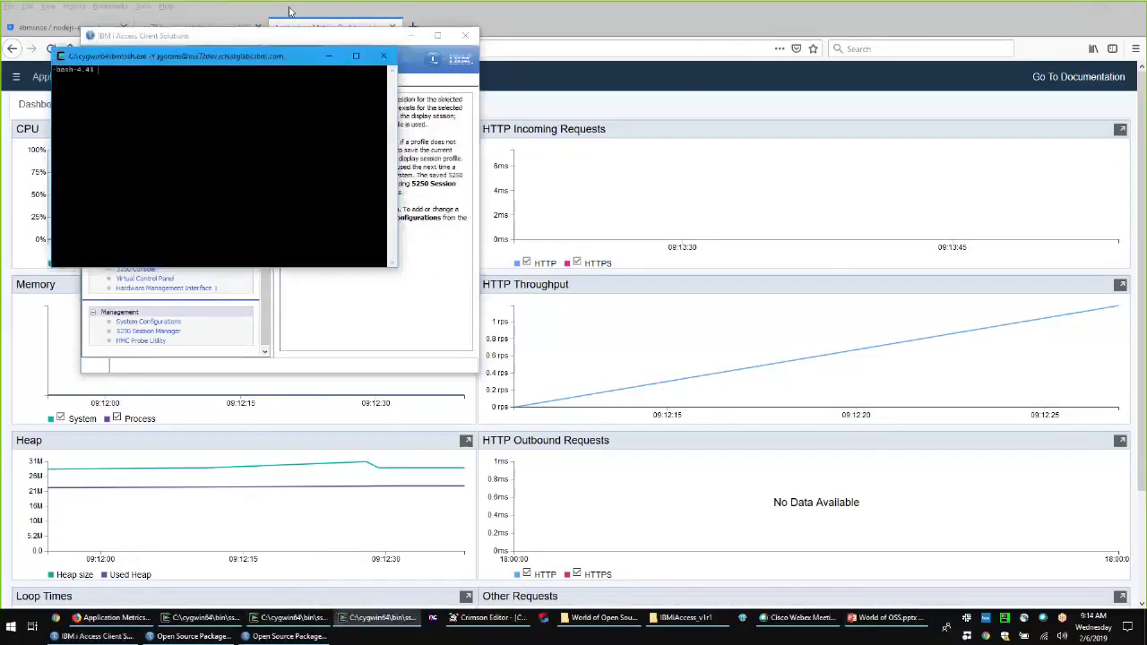
click(289, 10)
click(149, 107)
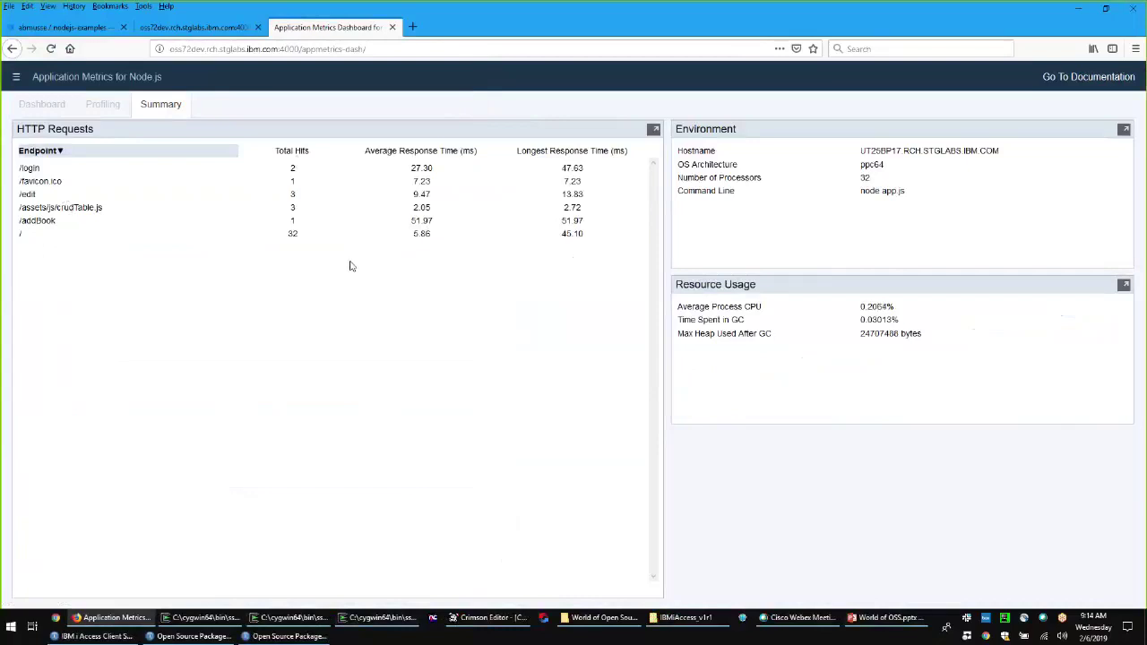
drag(68, 220, 290, 219)
click(294, 222)
- Return to the dashboard charts, then bring the Cygwin SSH bash session to the front
click(197, 27)
click(345, 27)
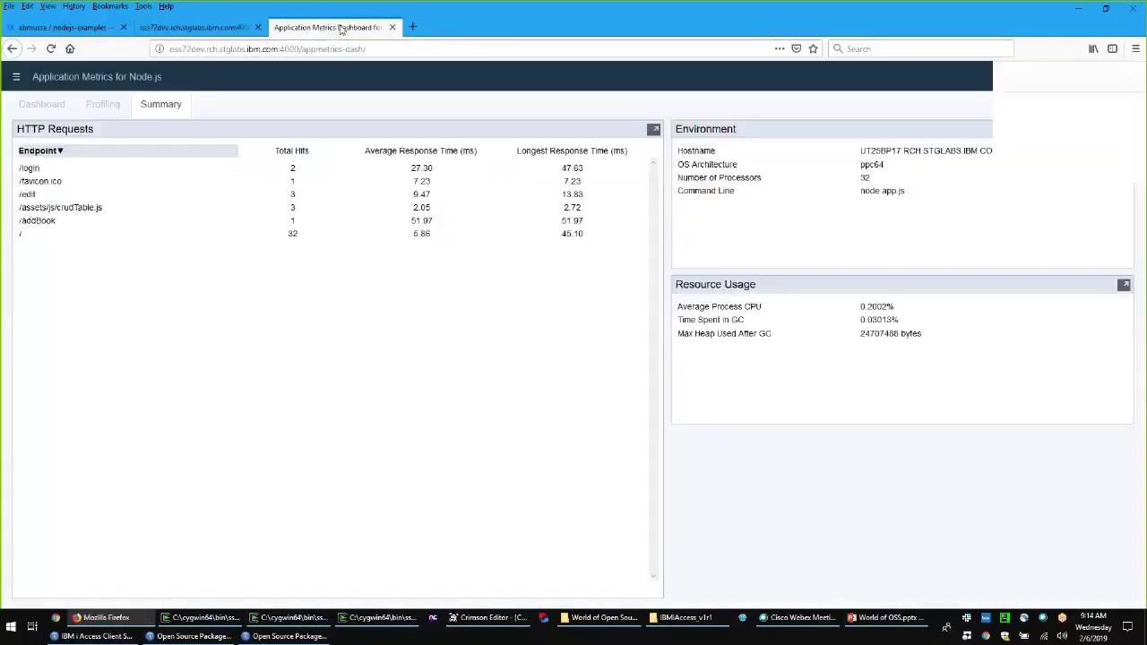
click(21, 105)
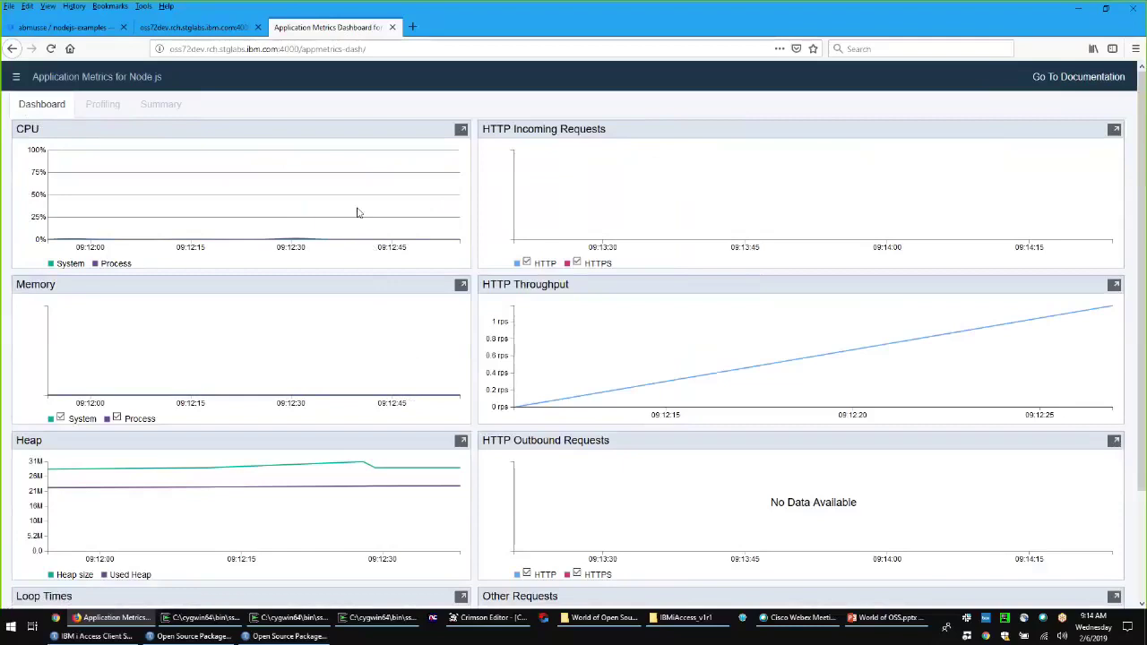
scroll(717, 430, down, 2)
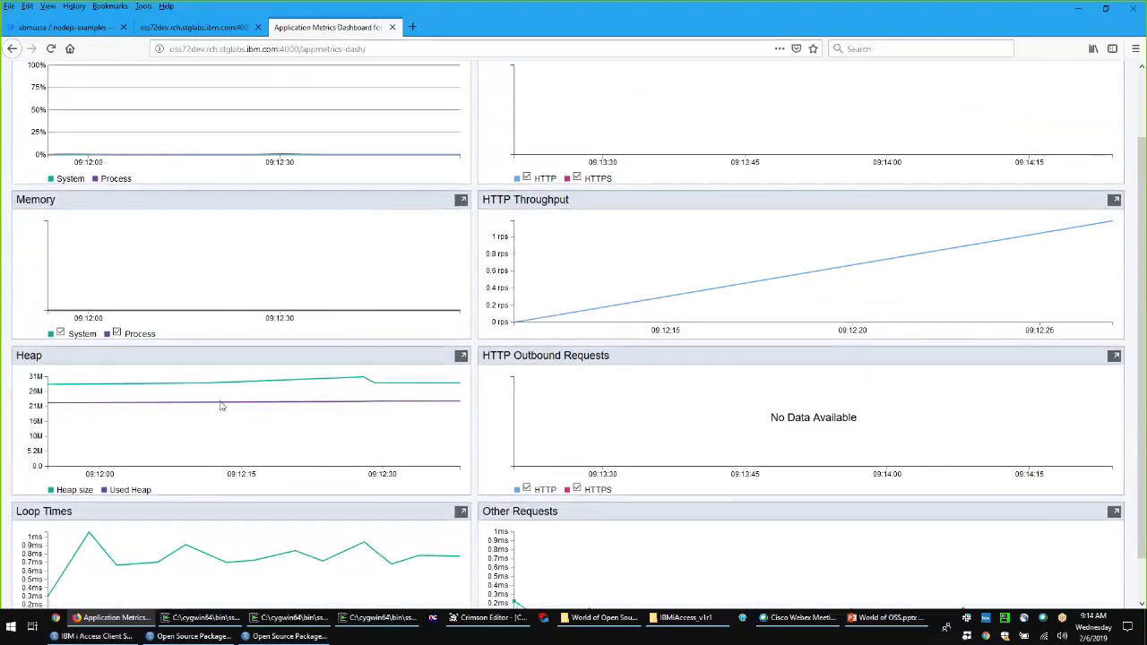
click(181, 27)
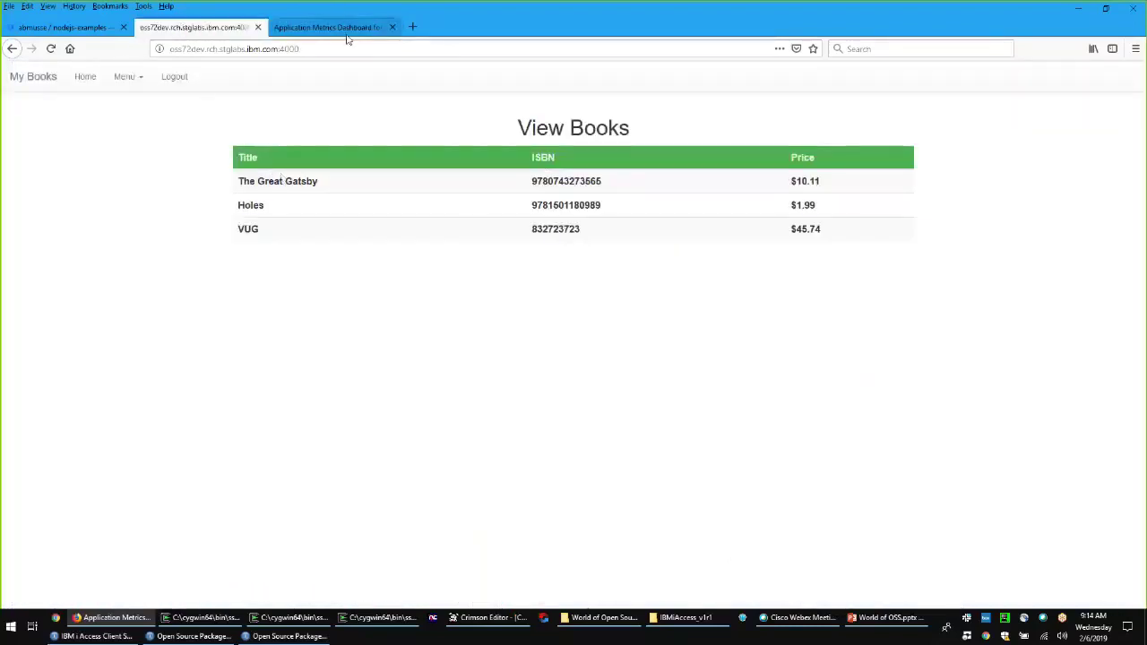
click(349, 33)
scroll(504, 286, down, 1)
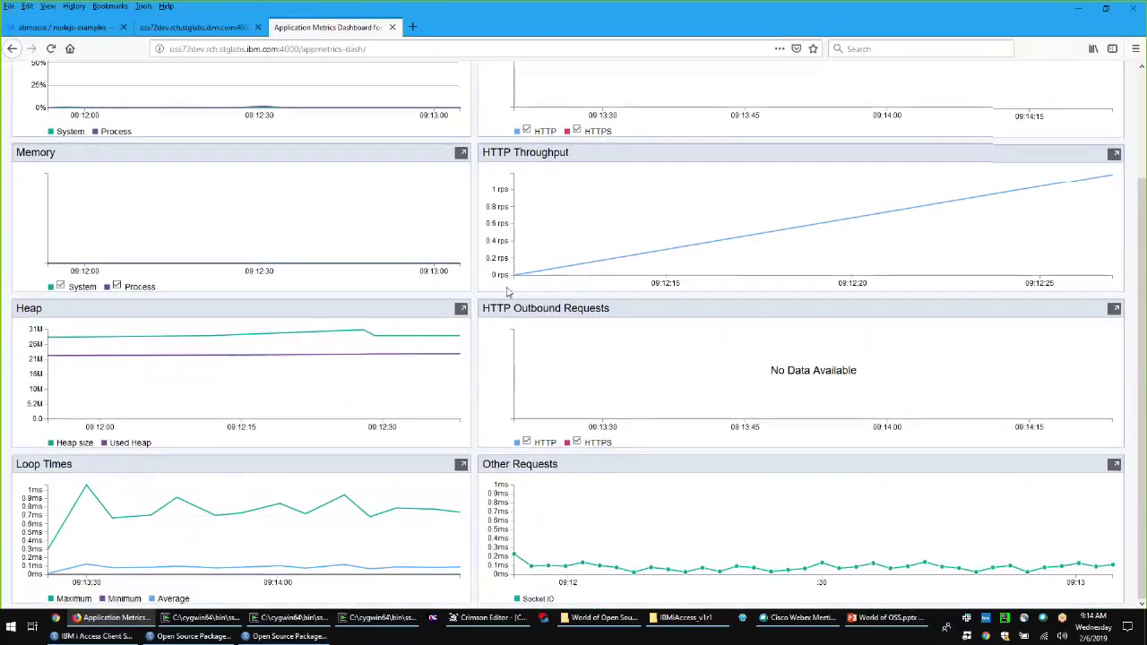
scroll(594, 455, up, 2)
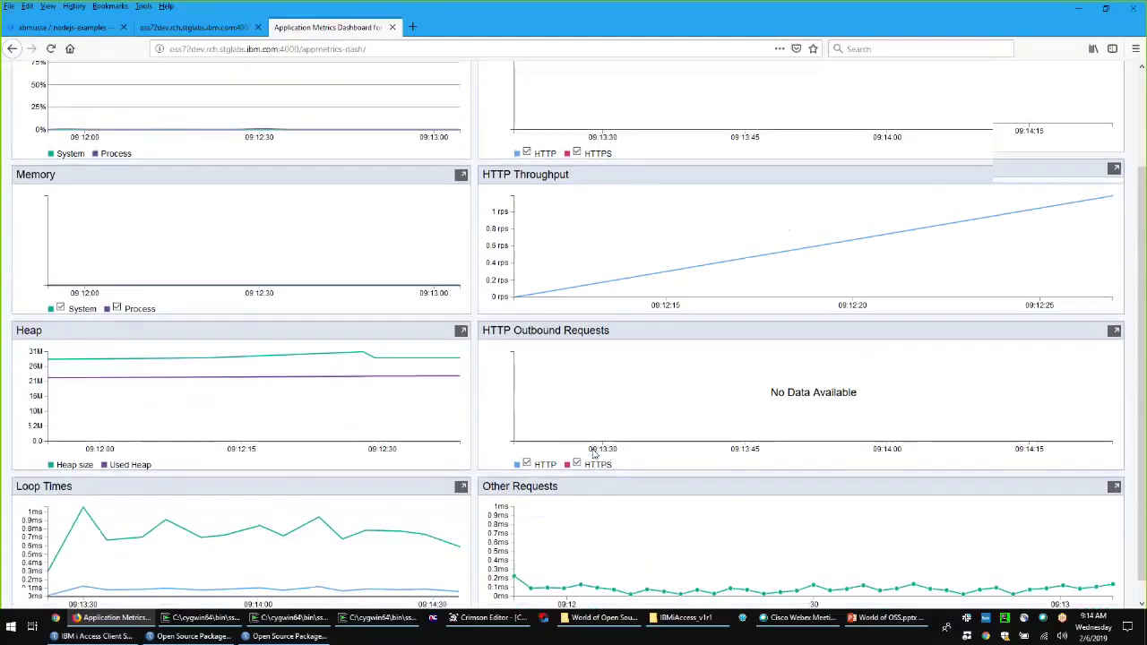
click(393, 618)
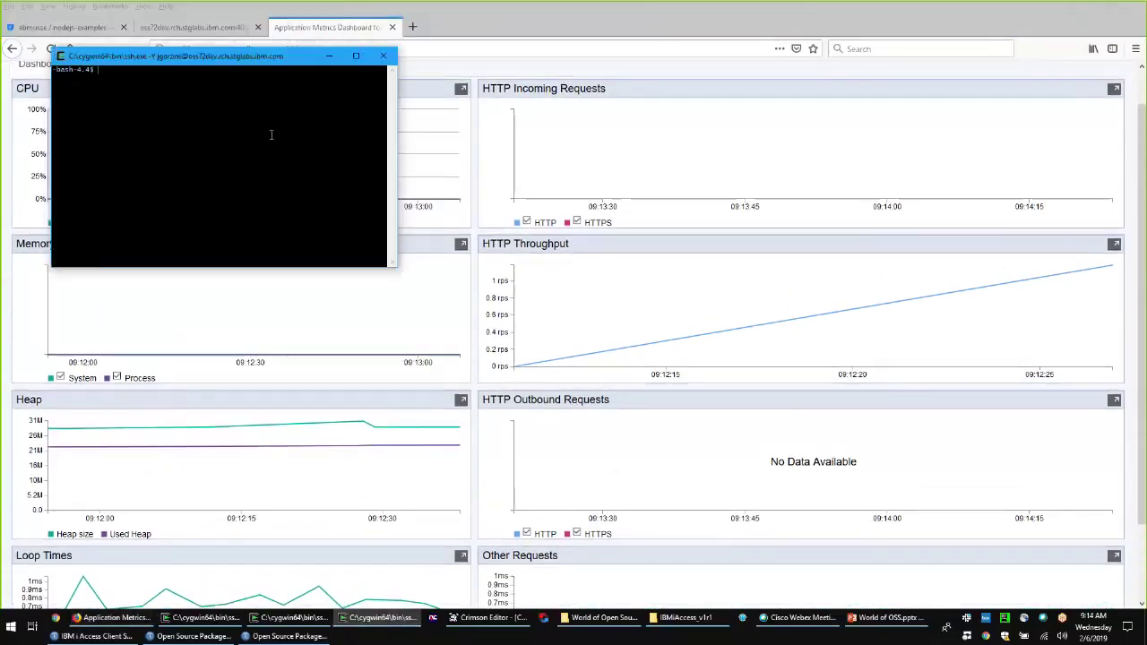
- List the home folder and change into the vug folder
text(s)
text(ls)
key(Return)
text(cd vsg)
key(Return)
text(ls)
key(Return)
- Change into nodejs-examples, then into the examples/express_books folder
text(cd no)
key(Tab)
key(Return)
text(ls)
key(Return)
text(cd examples/)
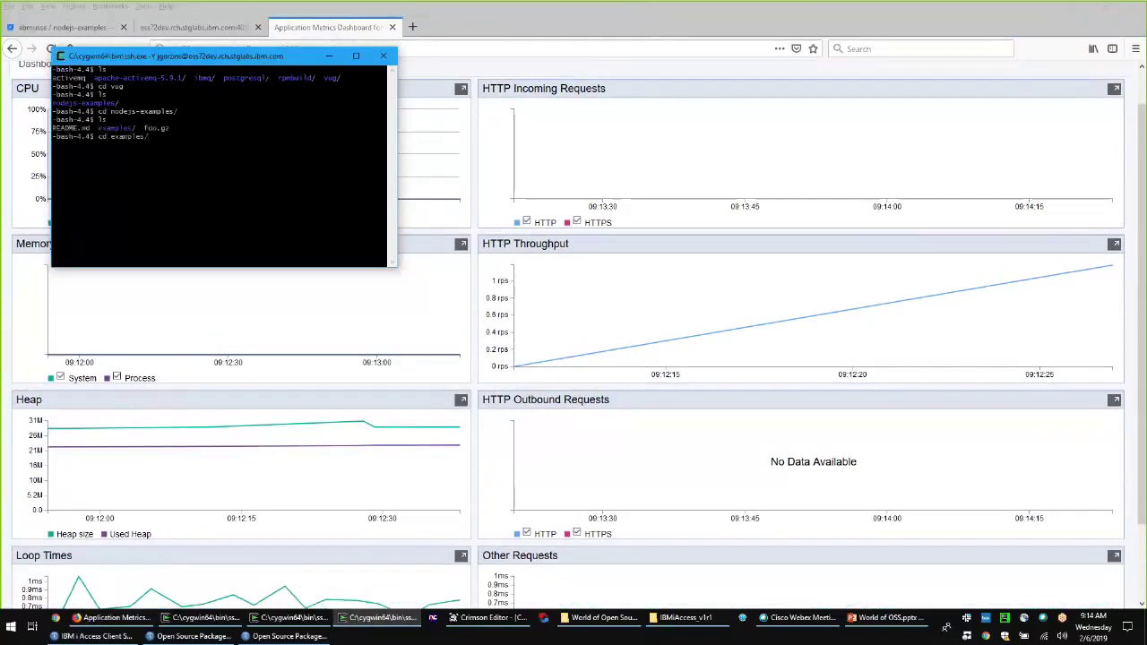
key(Tab)
key(Return)
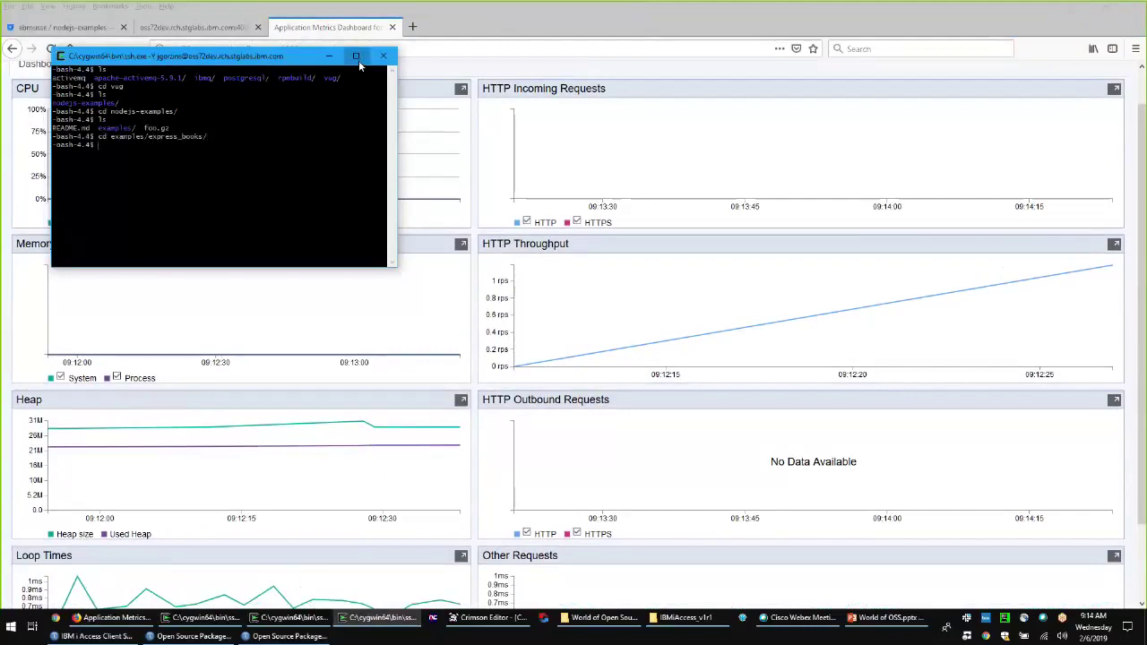
- Maximise the terminal window and enlarge its font
click(358, 60)
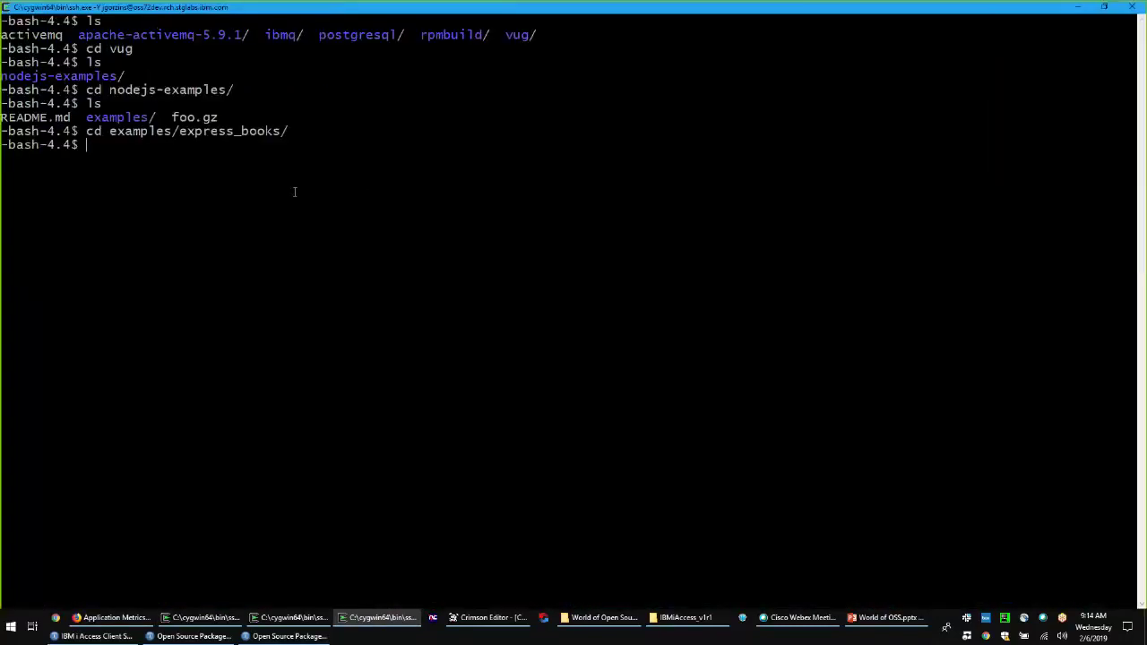
key(ctrl+plus)
key(ctrl+plus)
click(85, 619)
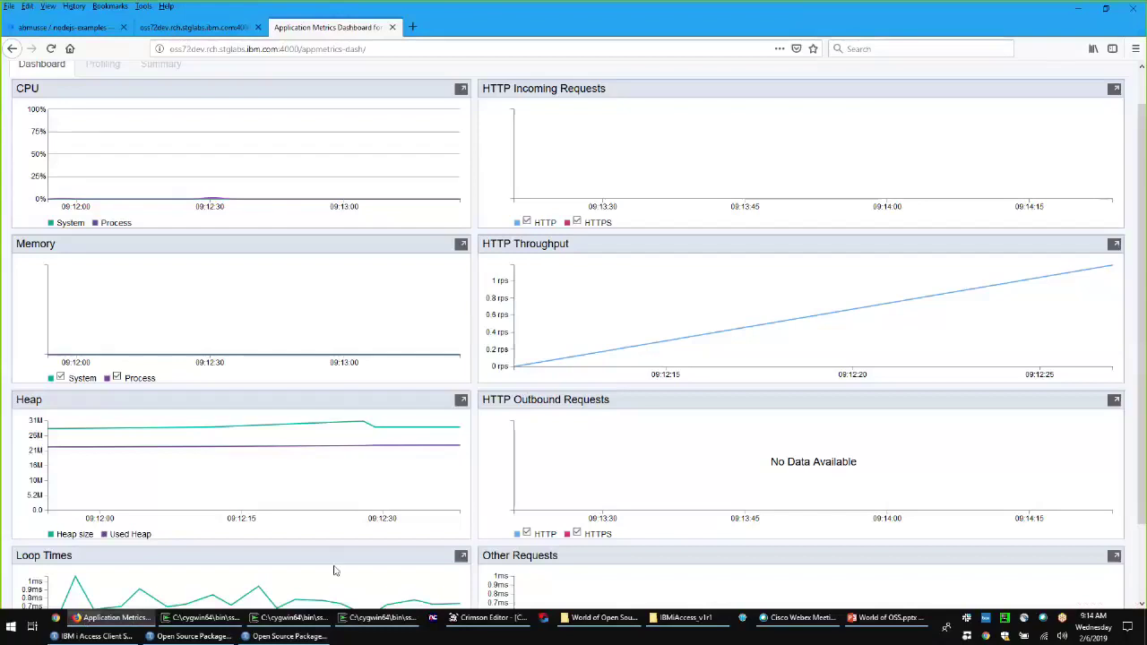
click(377, 619)
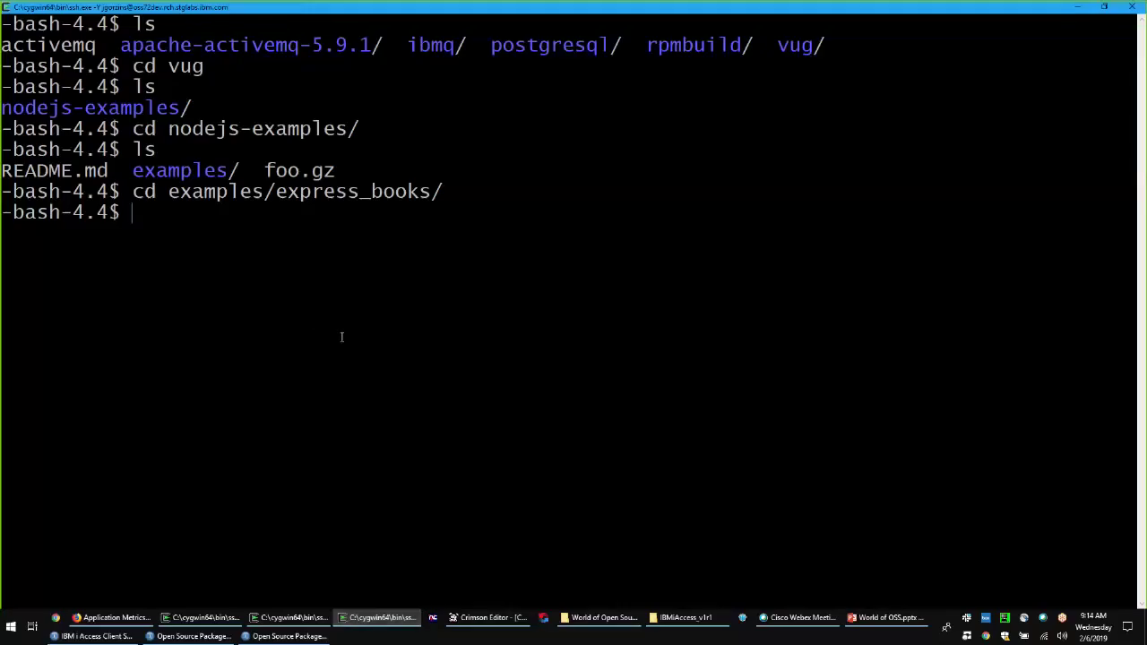
- List express_books and run ./demo.sh localhost 4000 to load the app
text(ls)
key(Return)
text(cd)
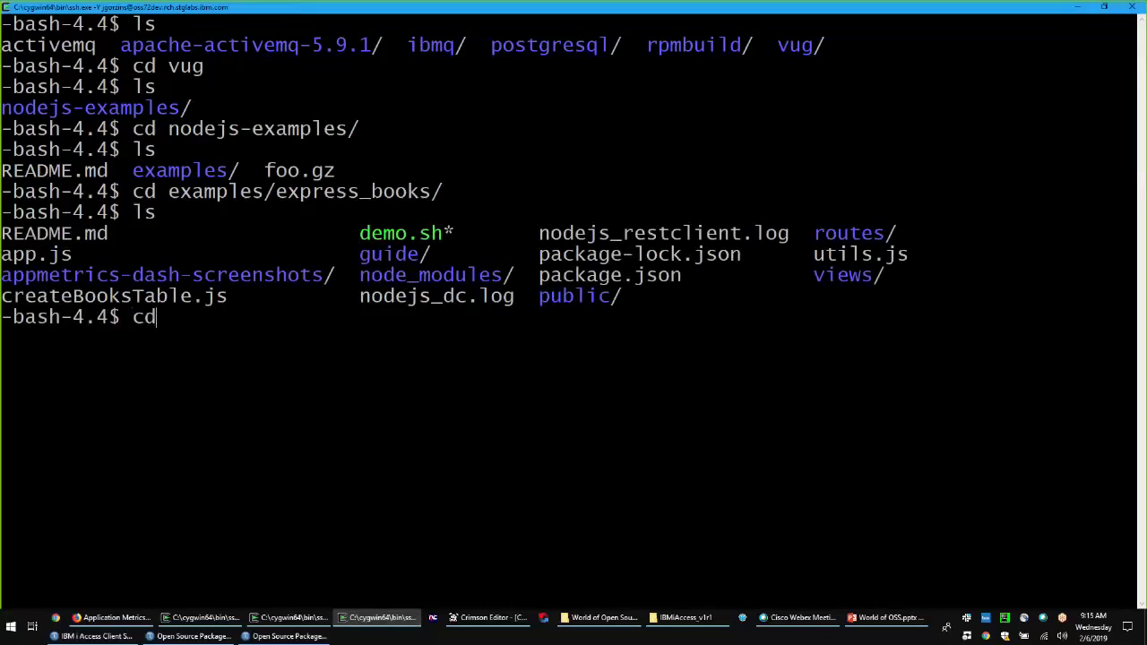
key(BackSpace)
key(BackSpace)
text(./de)
key(Tab)
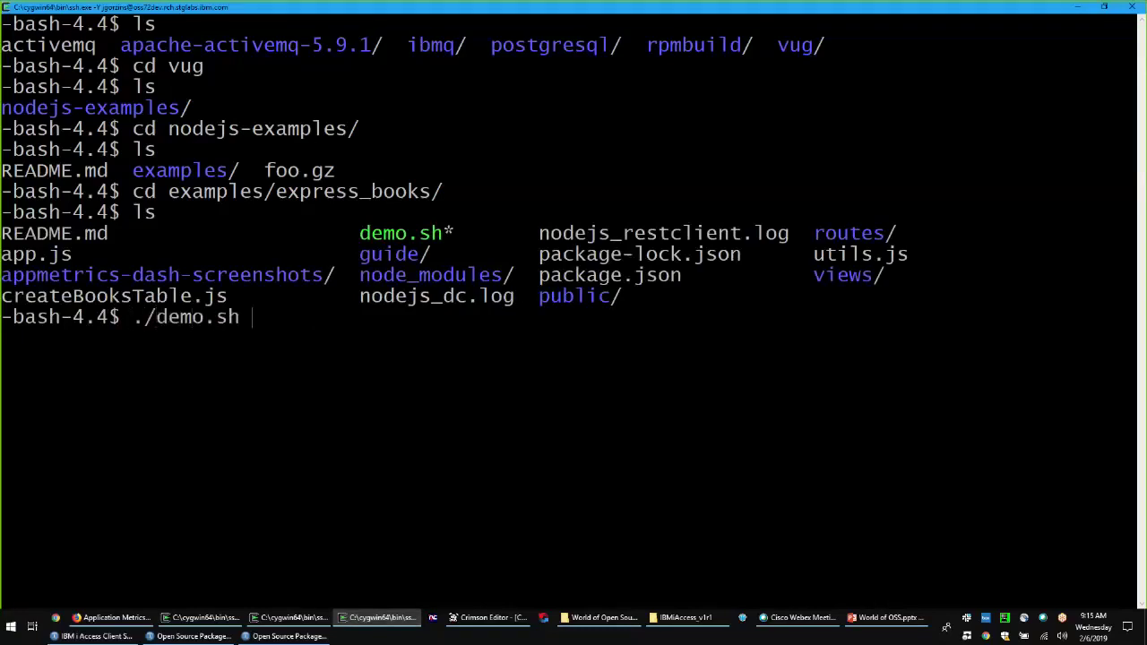
text(localhost 4000)
key(Return)
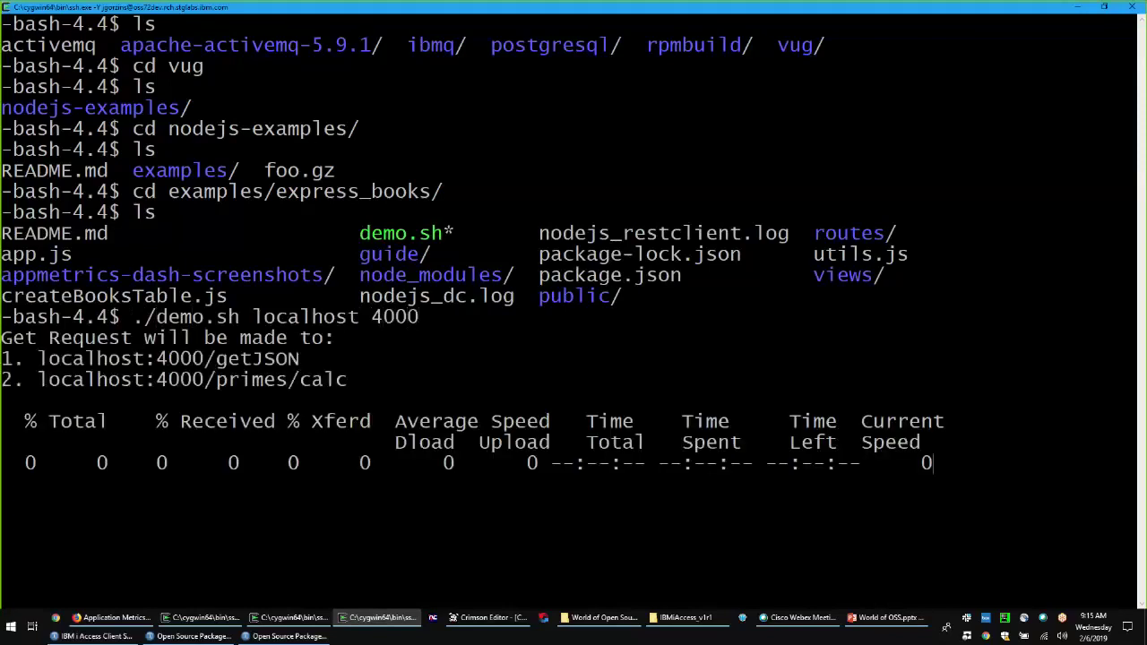
click(112, 617)
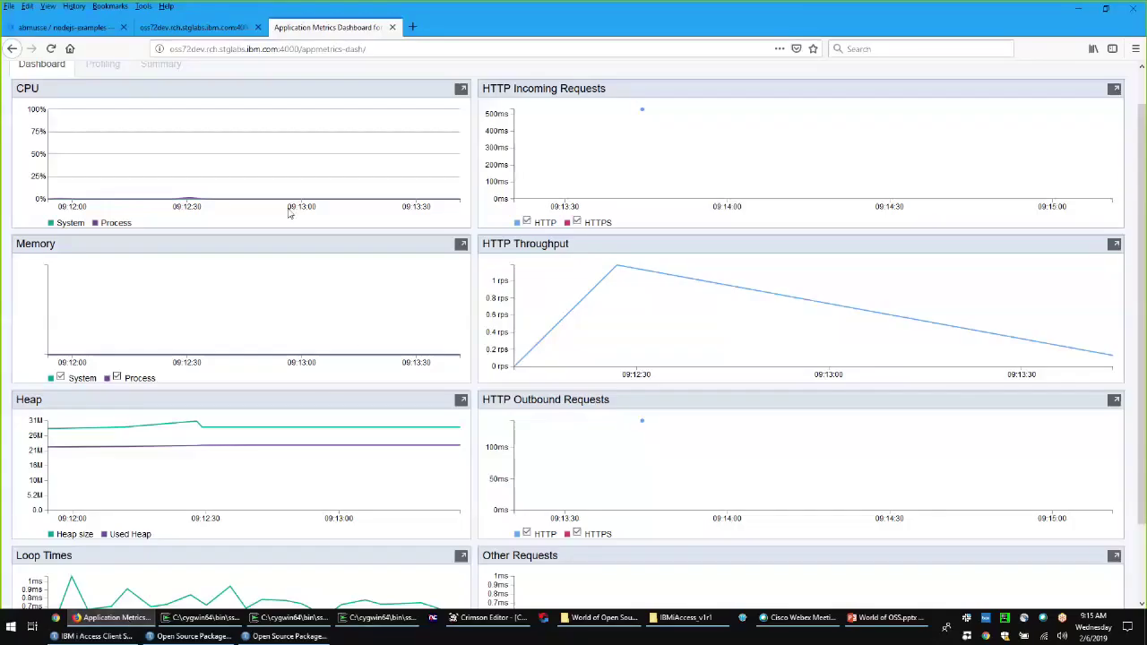
click(202, 23)
click(83, 87)
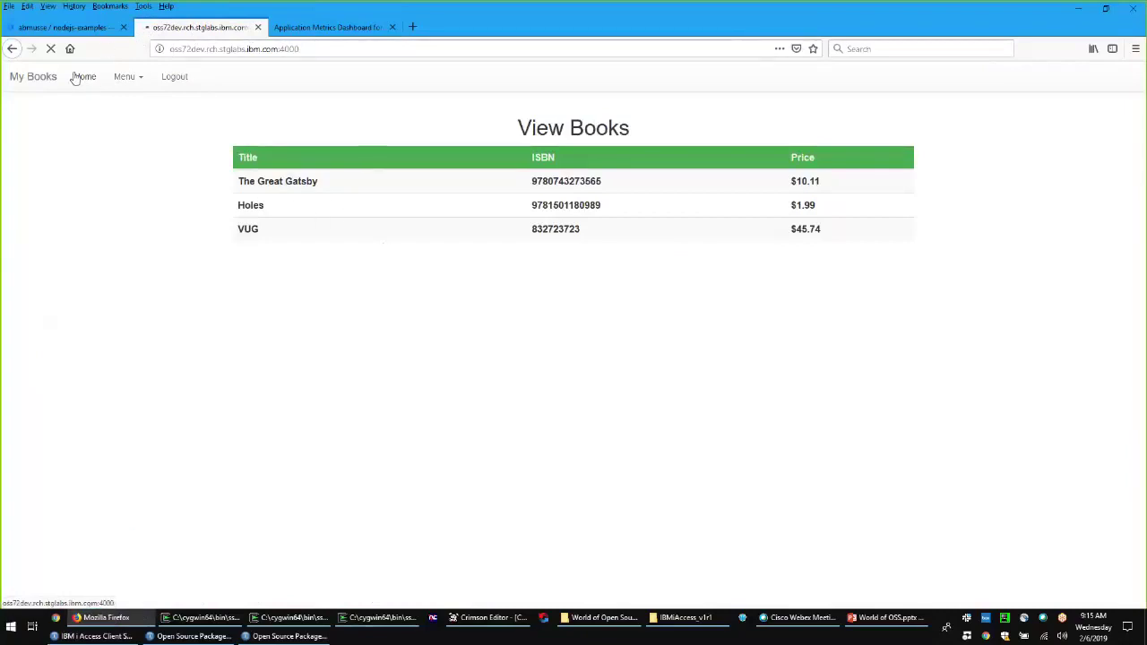
click(328, 28)
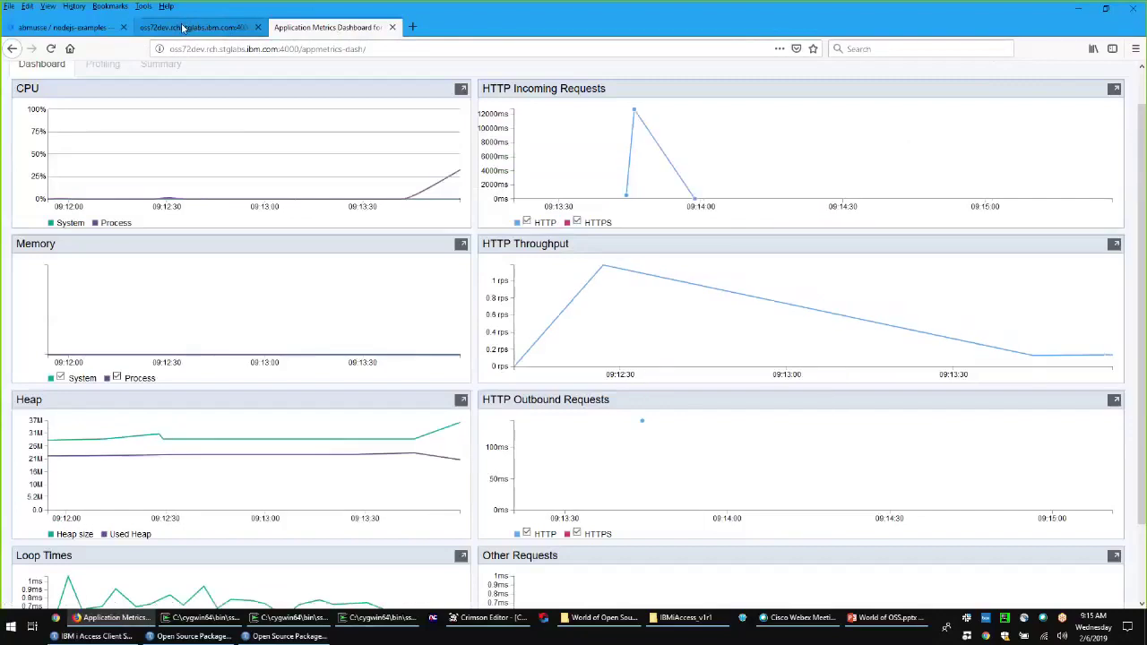
click(189, 28)
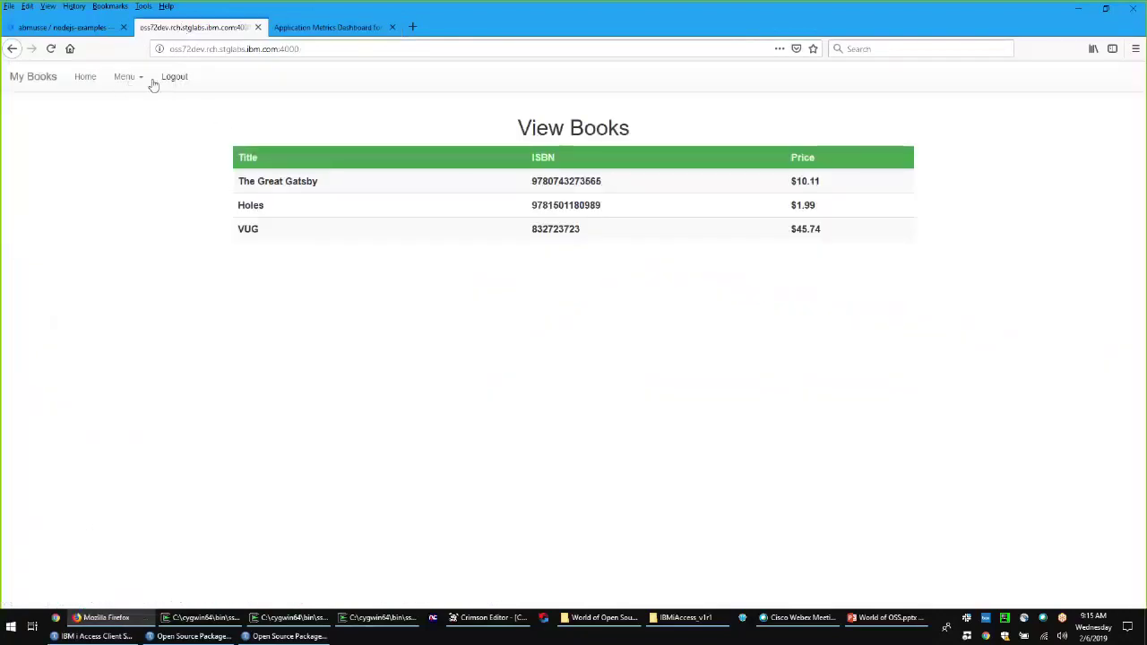
click(123, 77)
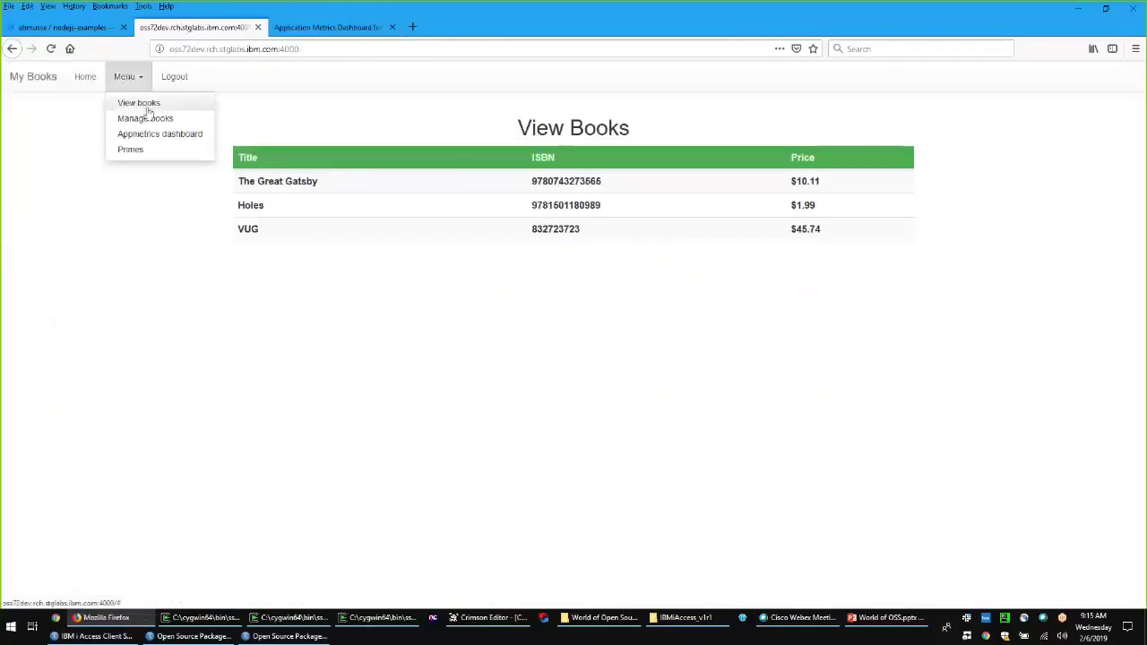
click(147, 118)
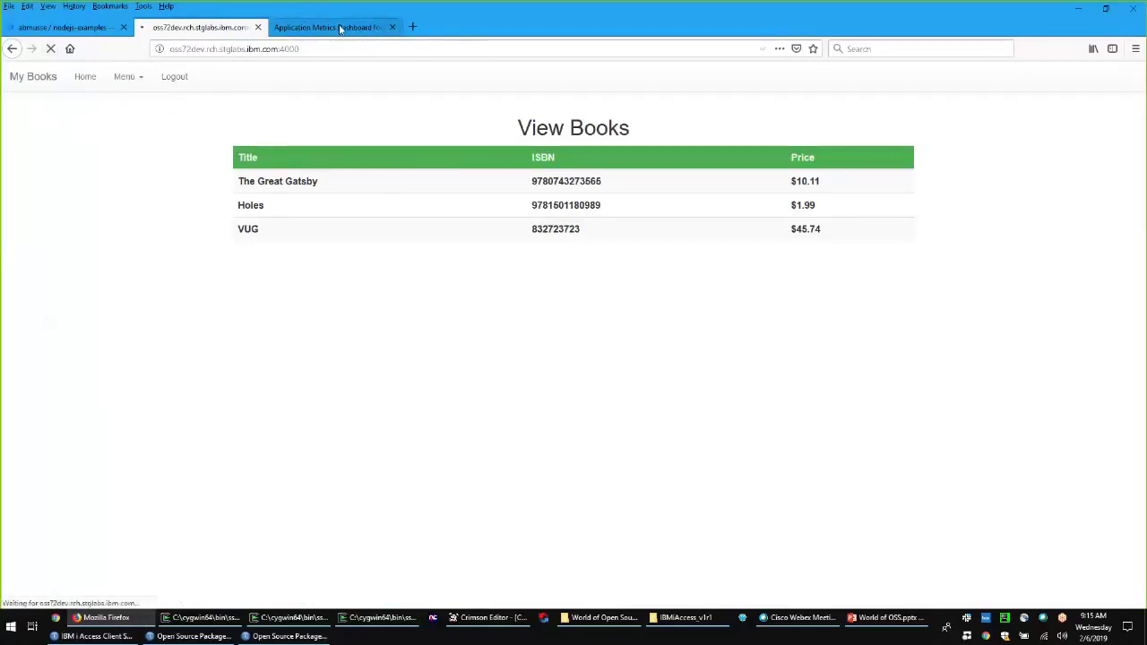
click(340, 29)
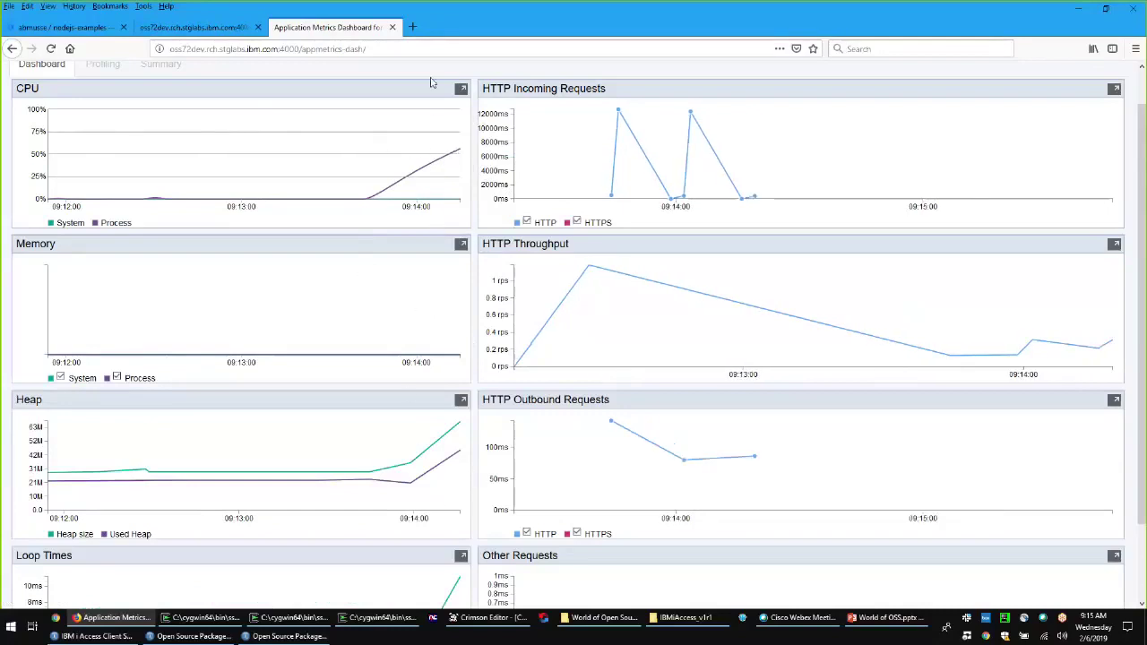
scroll(347, 253, down, 1)
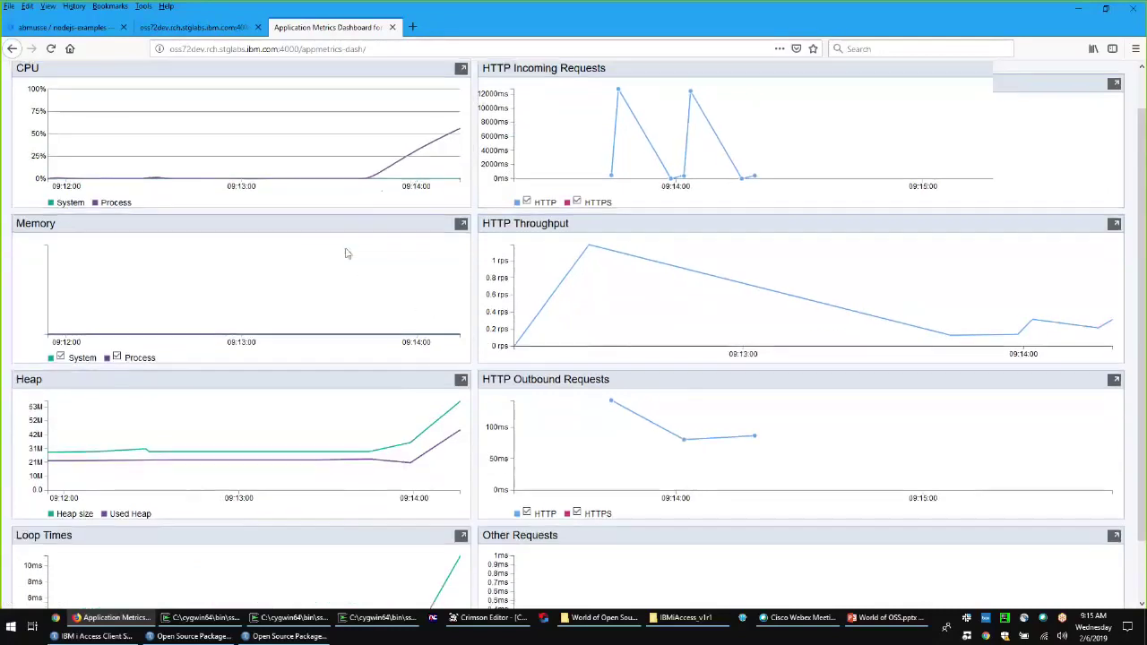
scroll(346, 251, up, 3)
scroll(317, 315, down, 3)
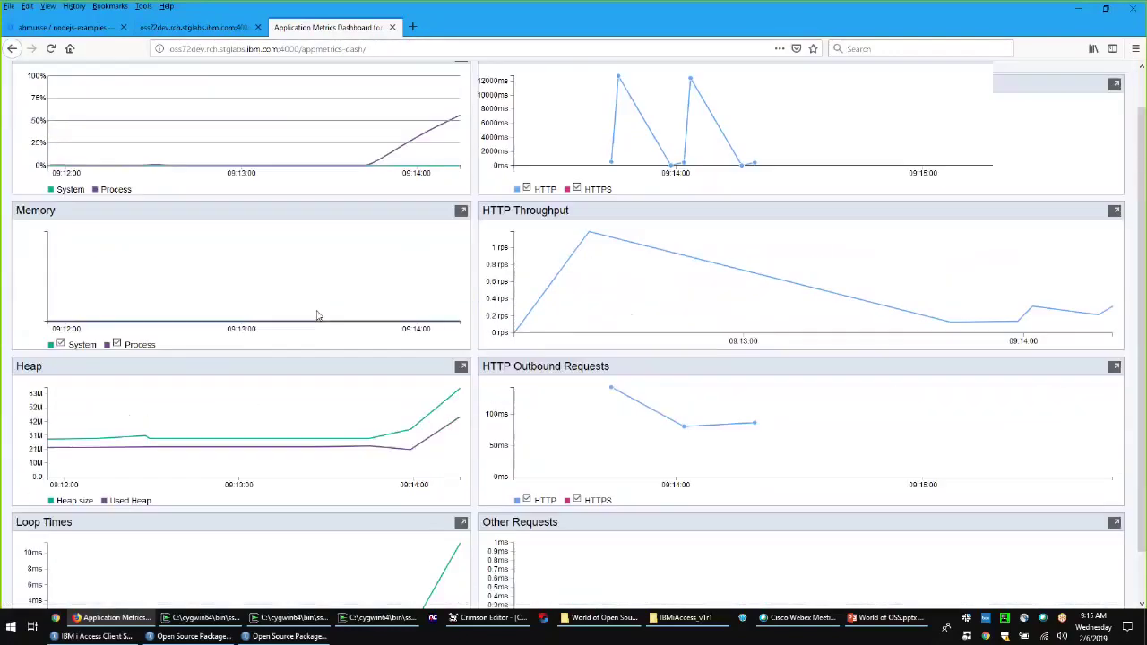
scroll(717, 553, up, 3)
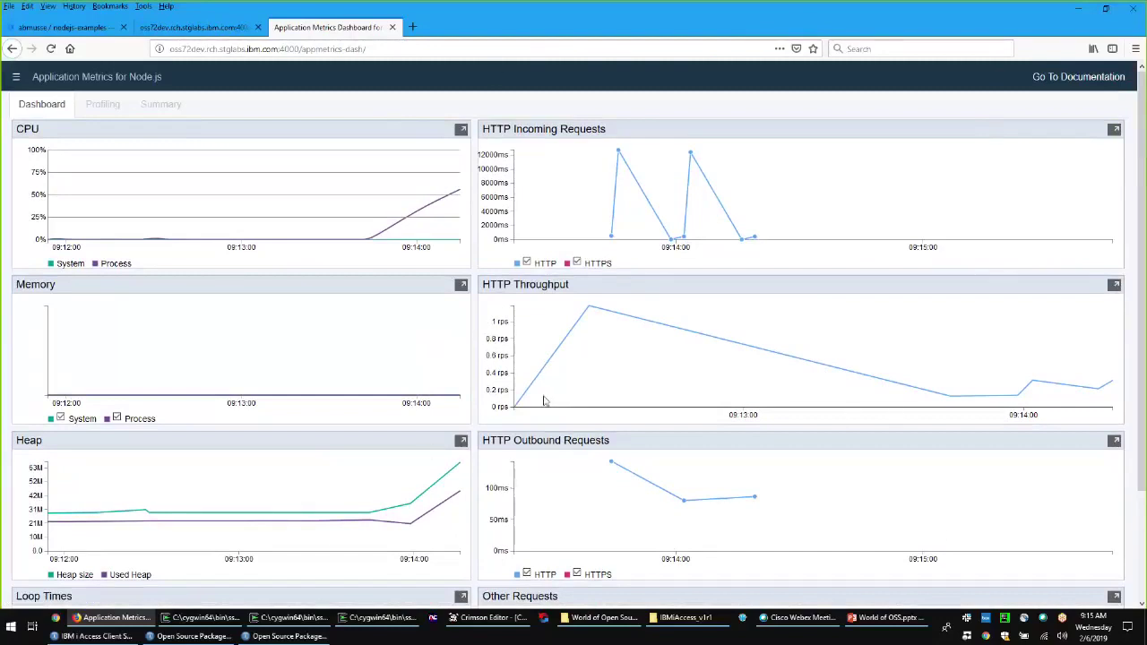
click(240, 27)
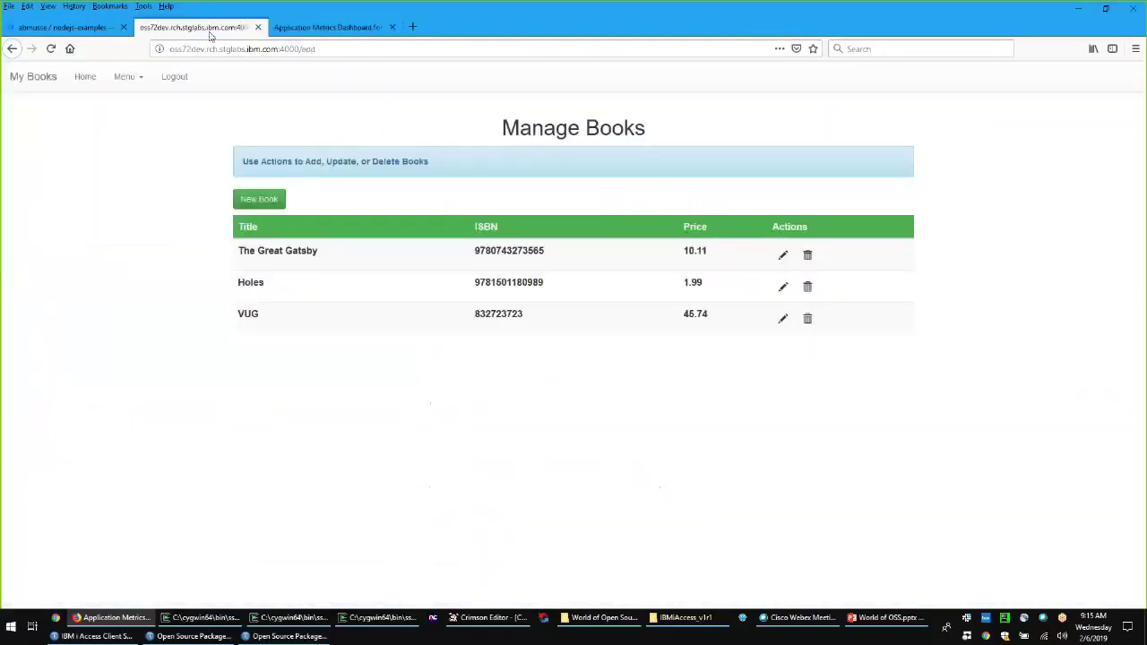
click(77, 80)
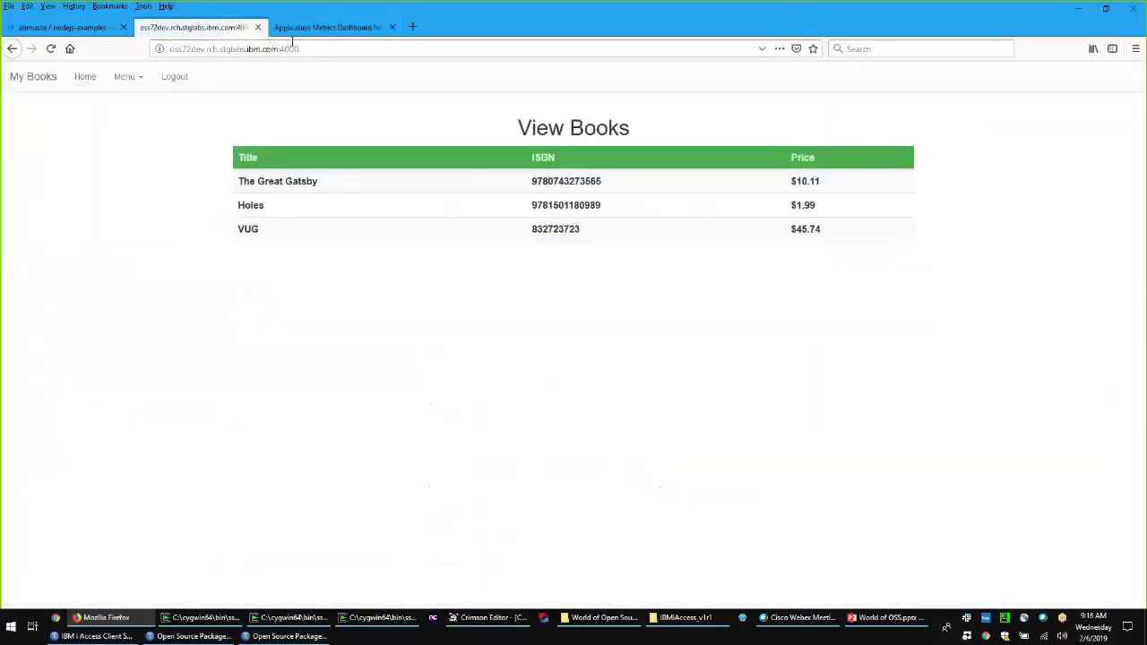
click(301, 28)
click(16, 77)
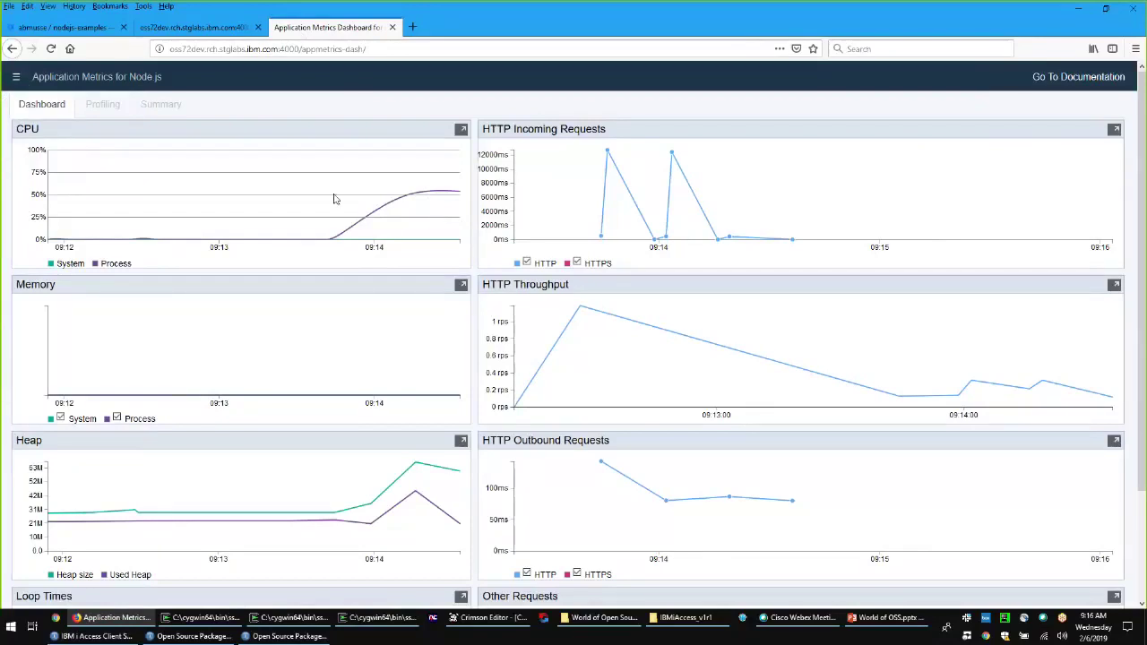
- Enable profiling from the dashboard menu and switch to the Profiling flame graph view
click(16, 77)
click(31, 154)
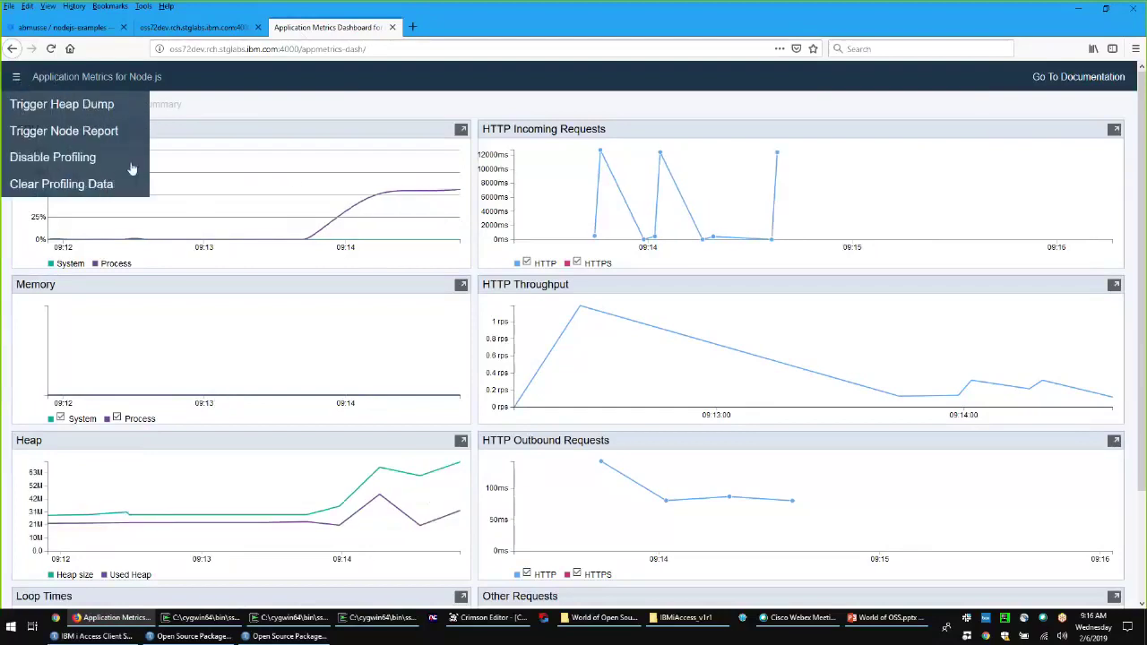
click(16, 77)
click(104, 105)
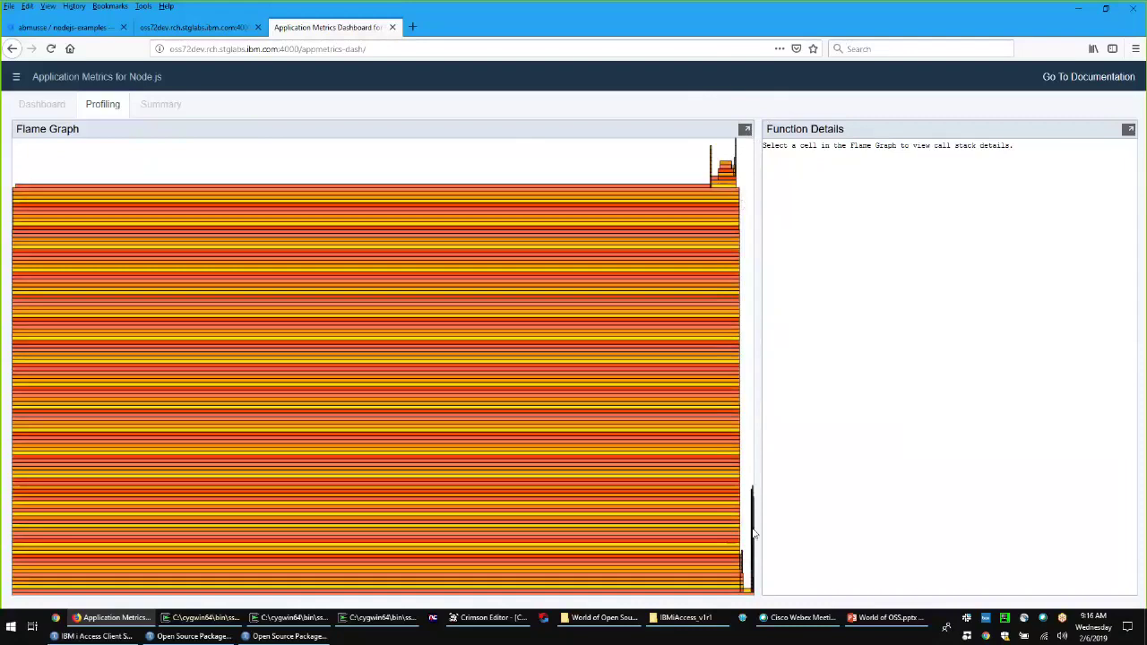
- Reload the My Books home page, check the load terminal, and return to the flame graph
mouse_move(753, 534)
click(231, 31)
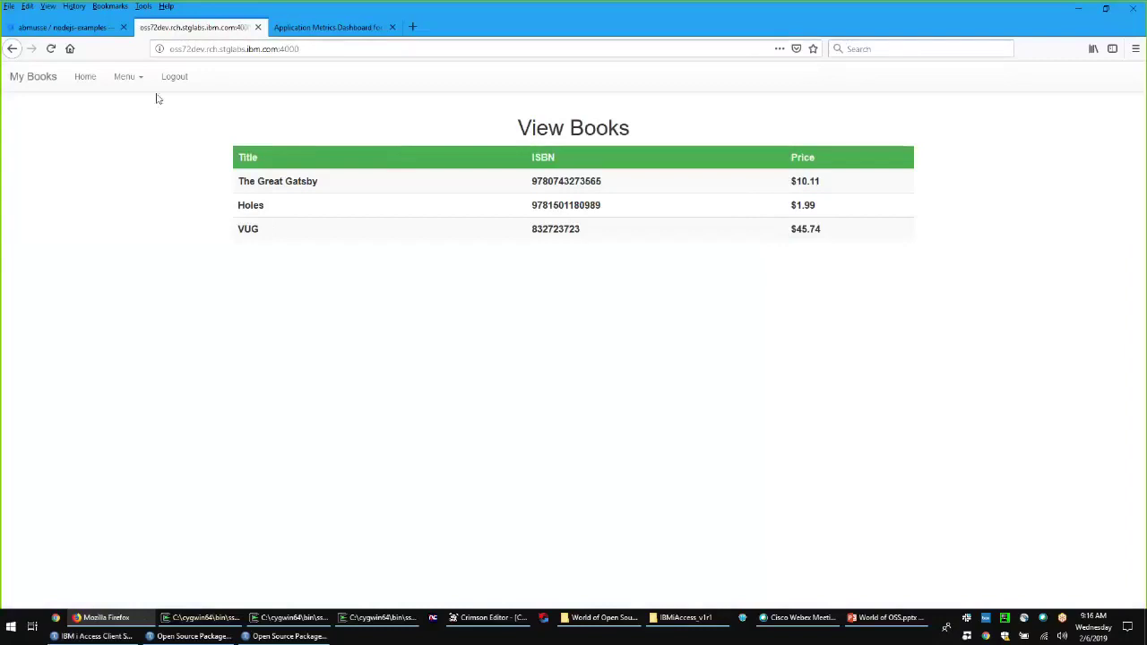
click(87, 81)
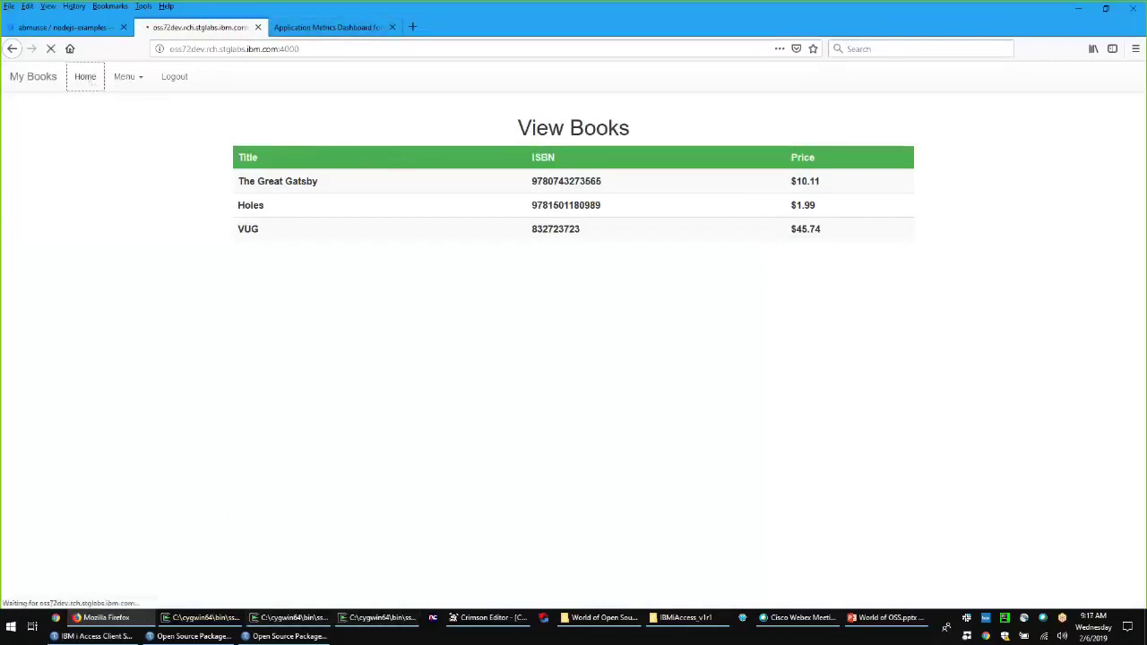
click(363, 618)
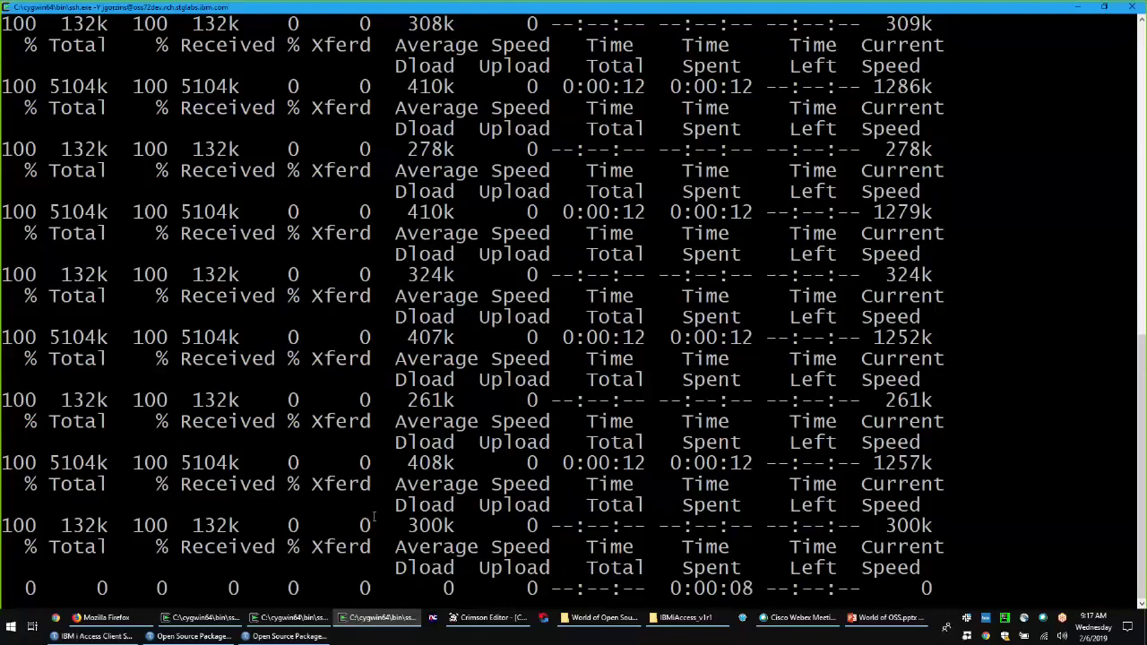
click(99, 620)
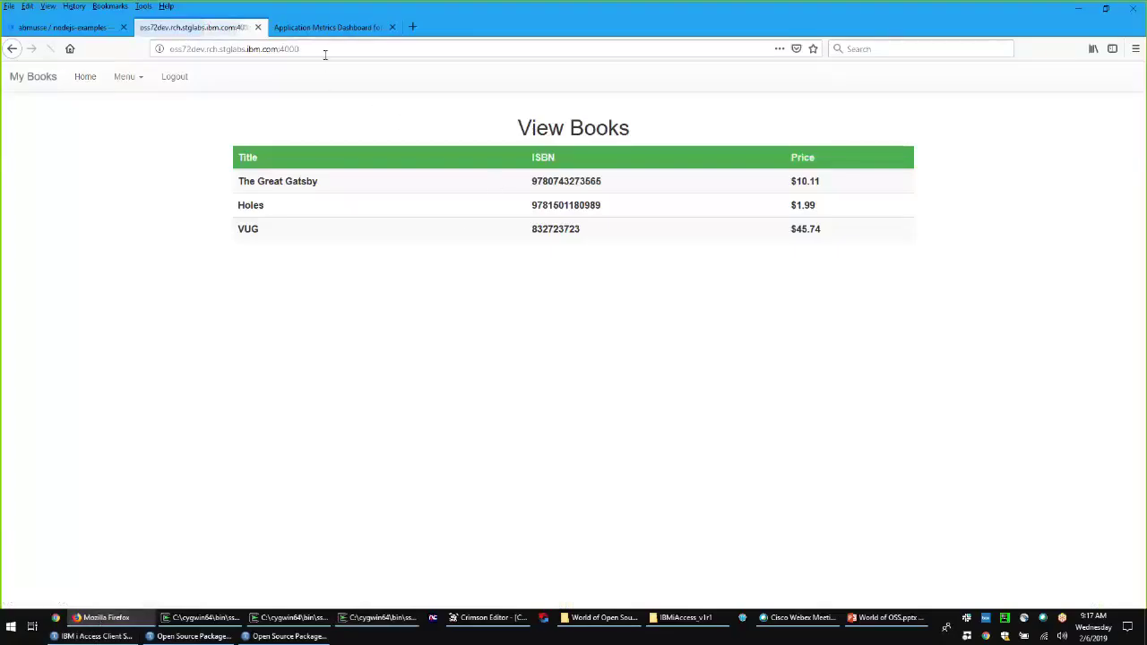
click(329, 27)
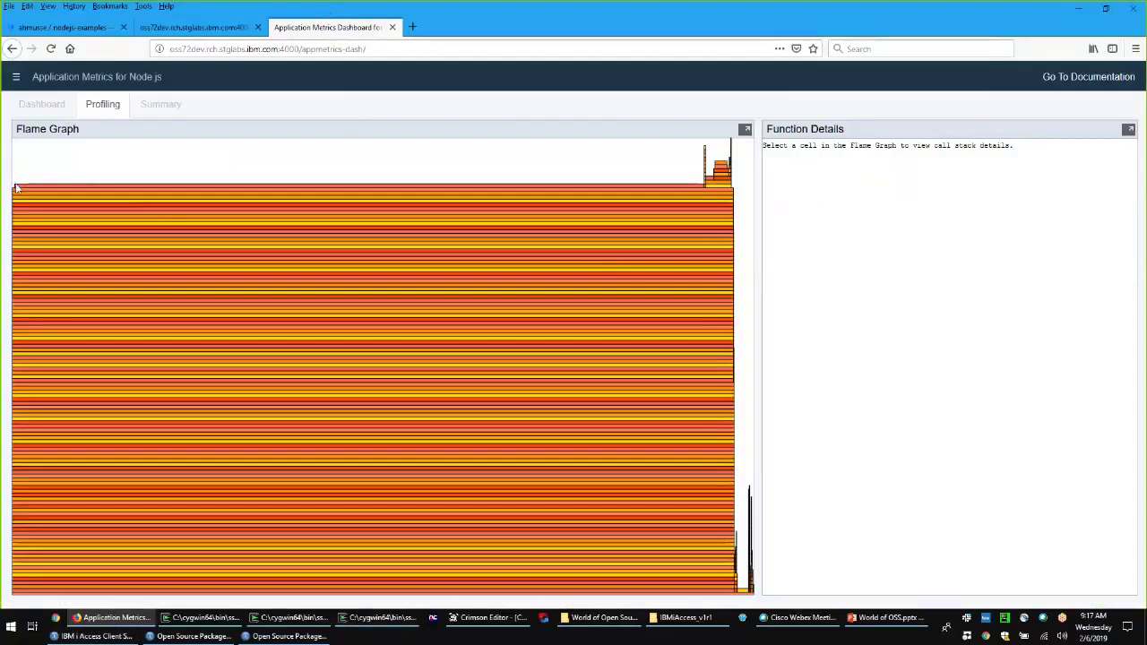
mouse_move(16, 189)
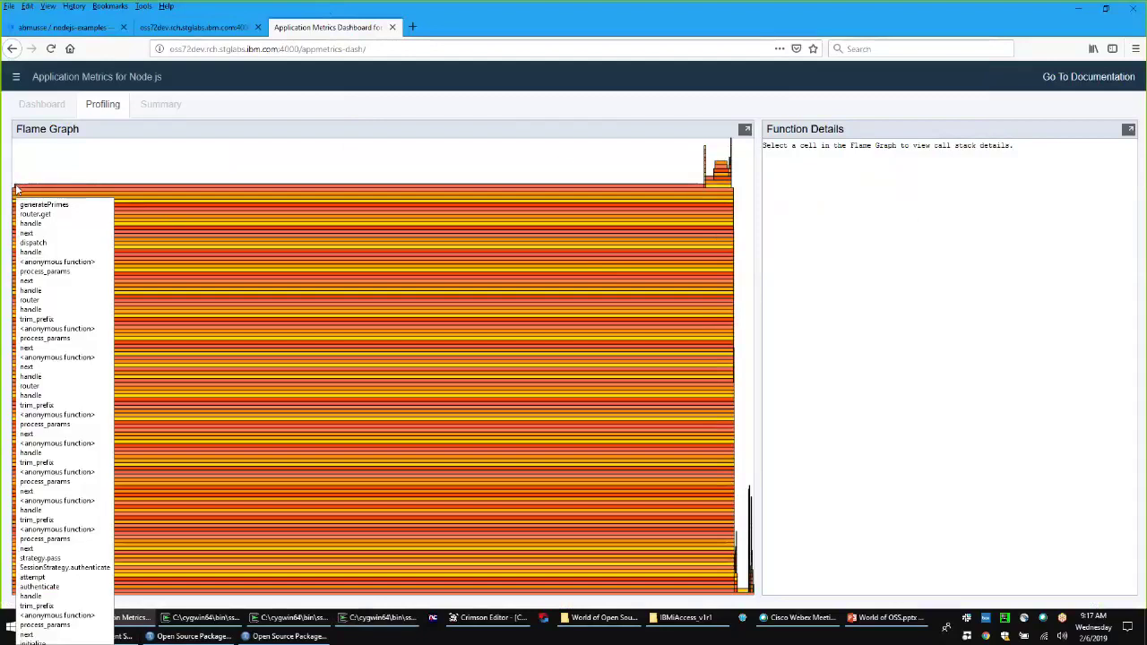
- Select the top flame-graph cell to show generatePrimes (primes.js, 92.74%) Function Details and call stack
click(697, 186)
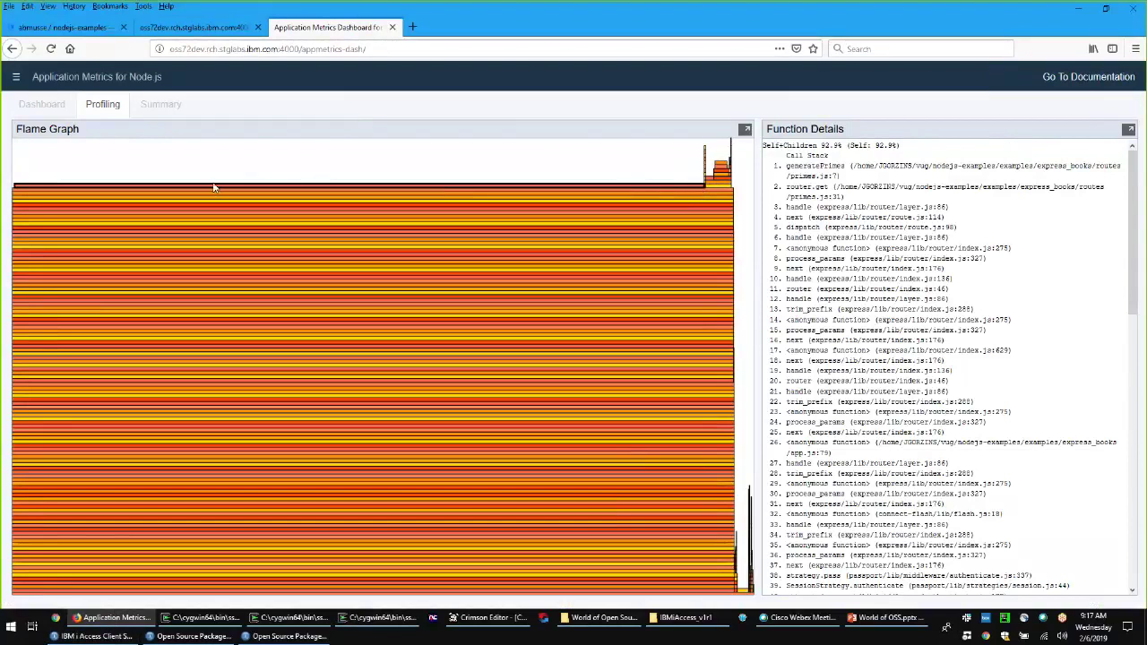
click(435, 190)
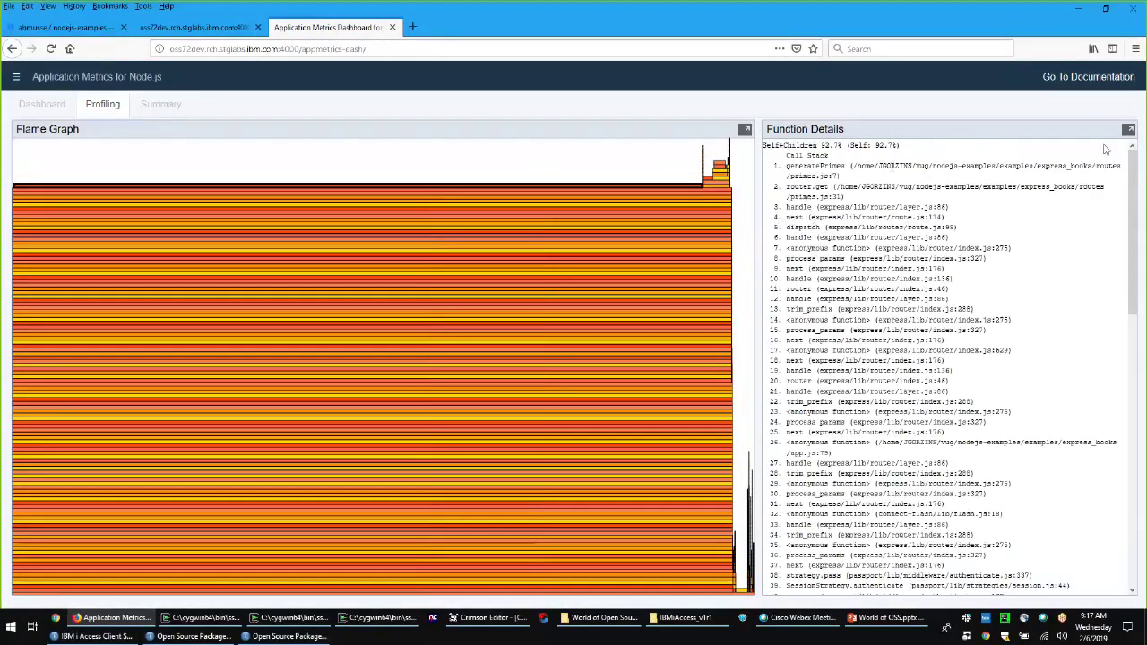
drag(1132, 192, 1132, 192)
drag(812, 167, 789, 174)
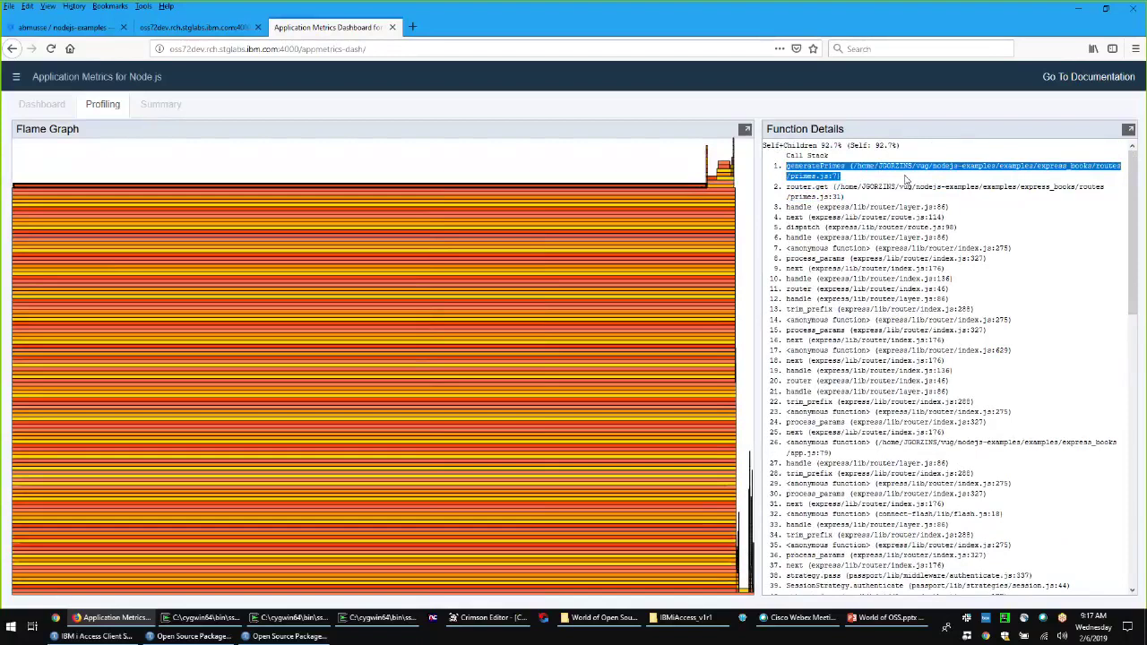
- Stop the curl load with Ctrl+C, print demo.sh with cat, then minimise the terminal
click(381, 617)
key(ctrl+c)
text(cat demo.sh)
key(Return)
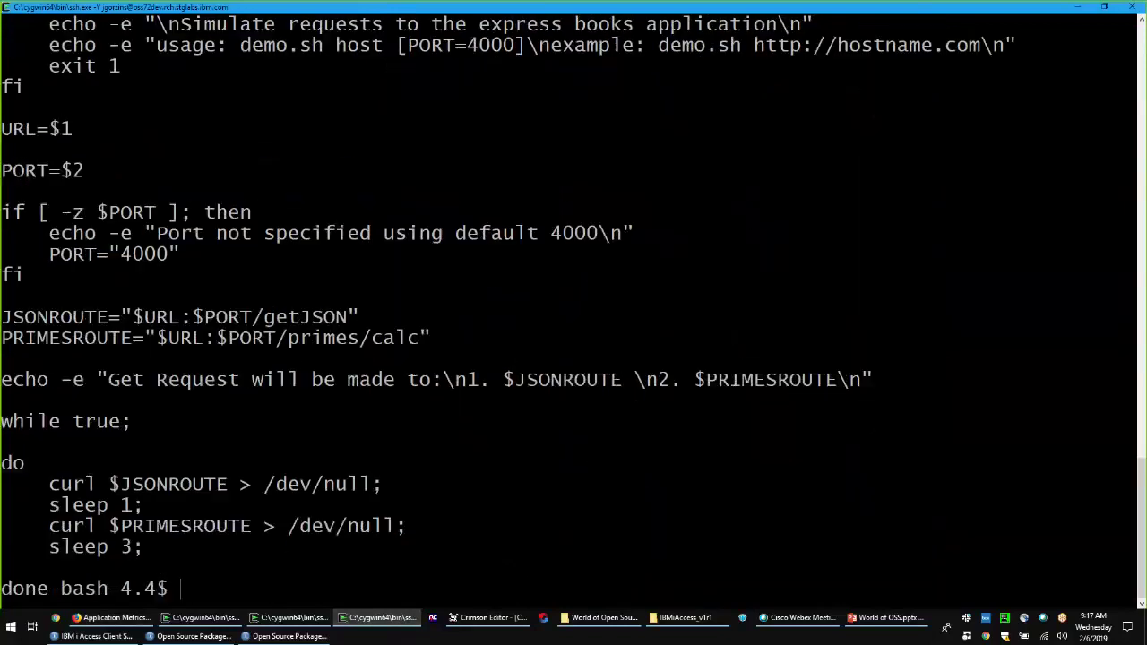
scroll(478, 399, up, 6)
scroll(420, 432, down, 6)
scroll(534, 528, up, 3)
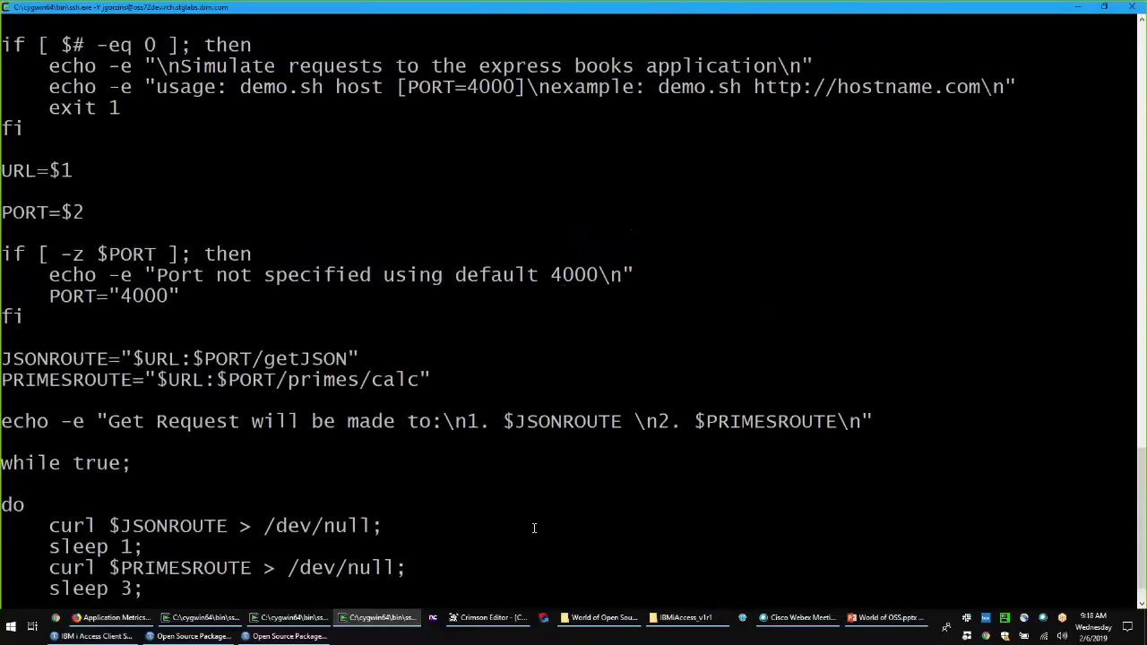
scroll(534, 527, up, 2)
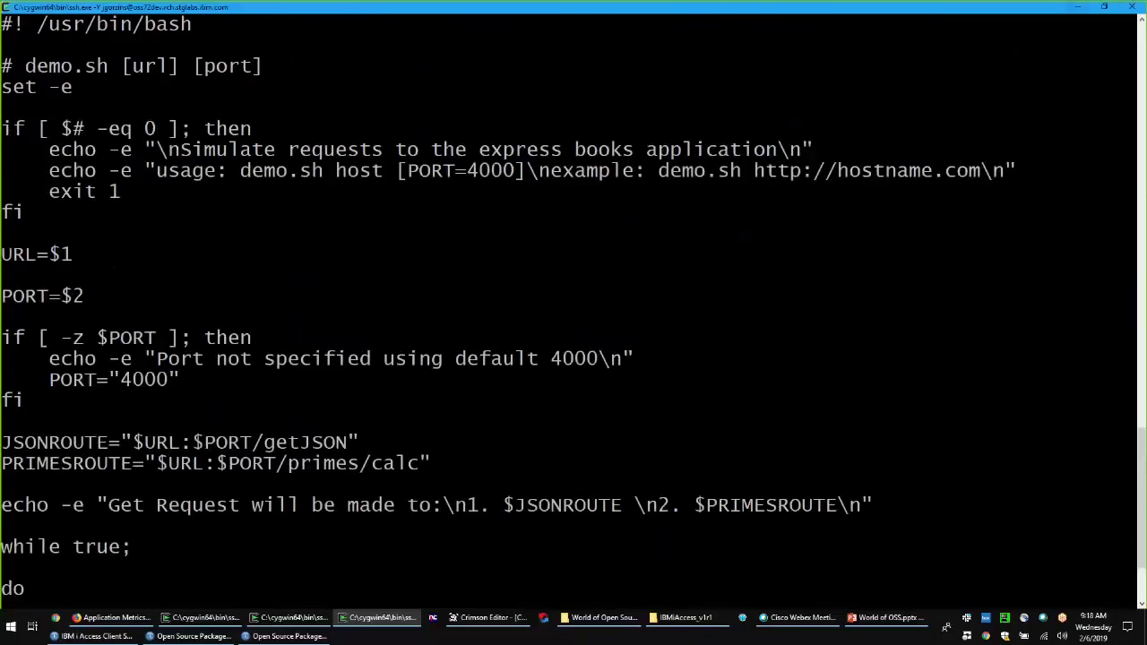
click(1082, 7)
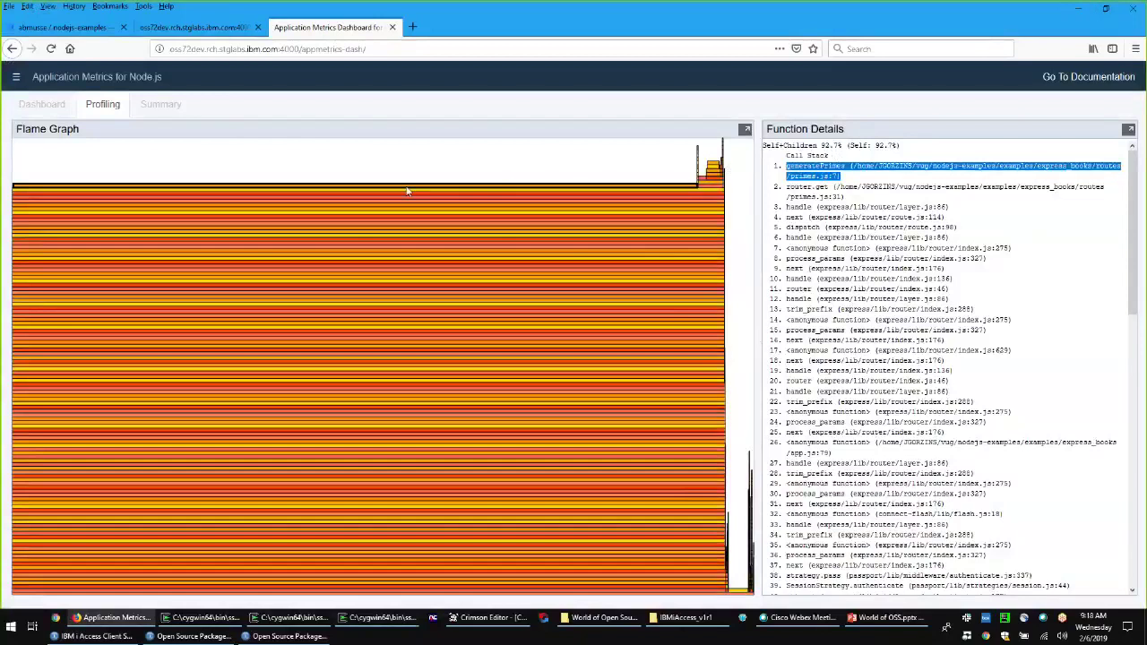
- Open the My Books Manage Books page from the app's menu
click(878, 243)
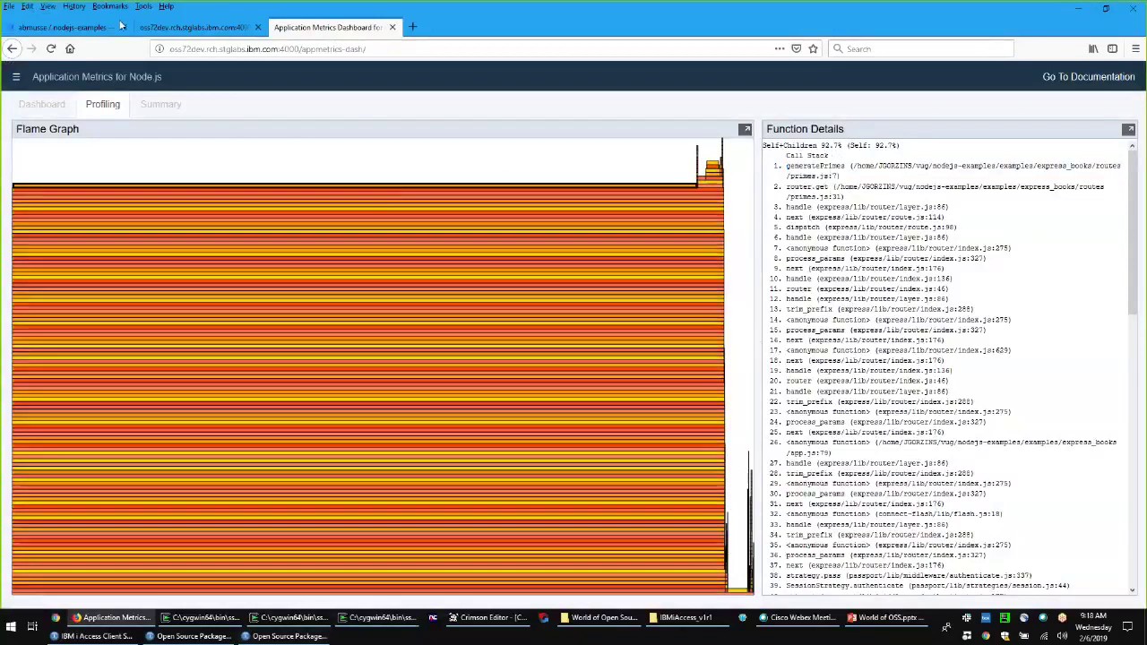
click(208, 28)
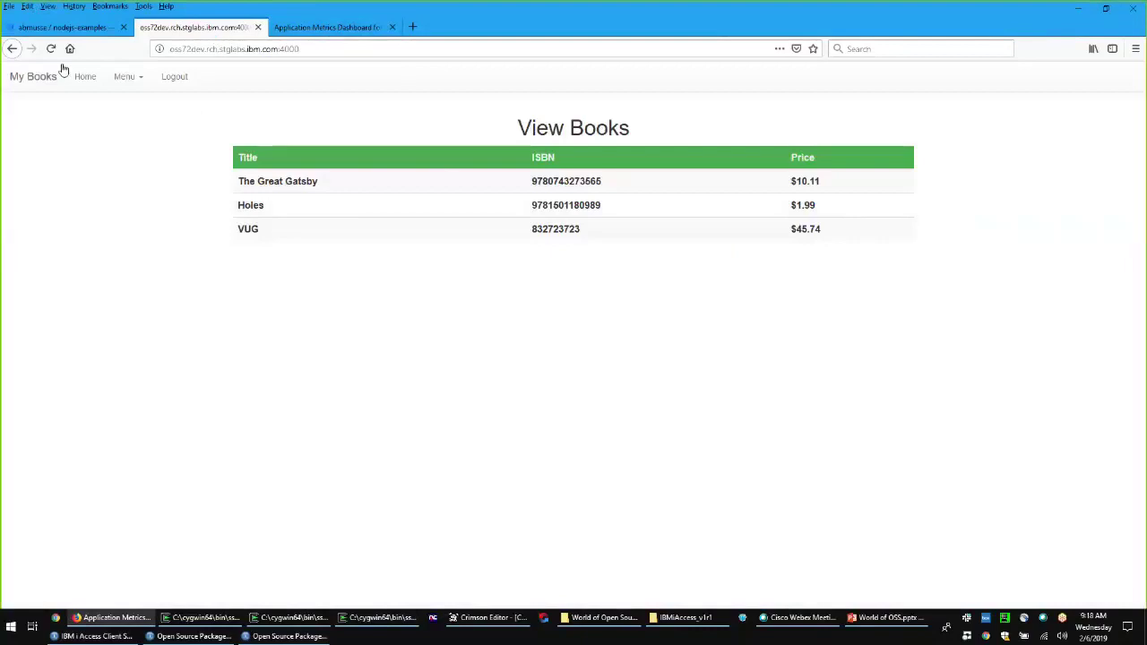
click(136, 78)
click(144, 117)
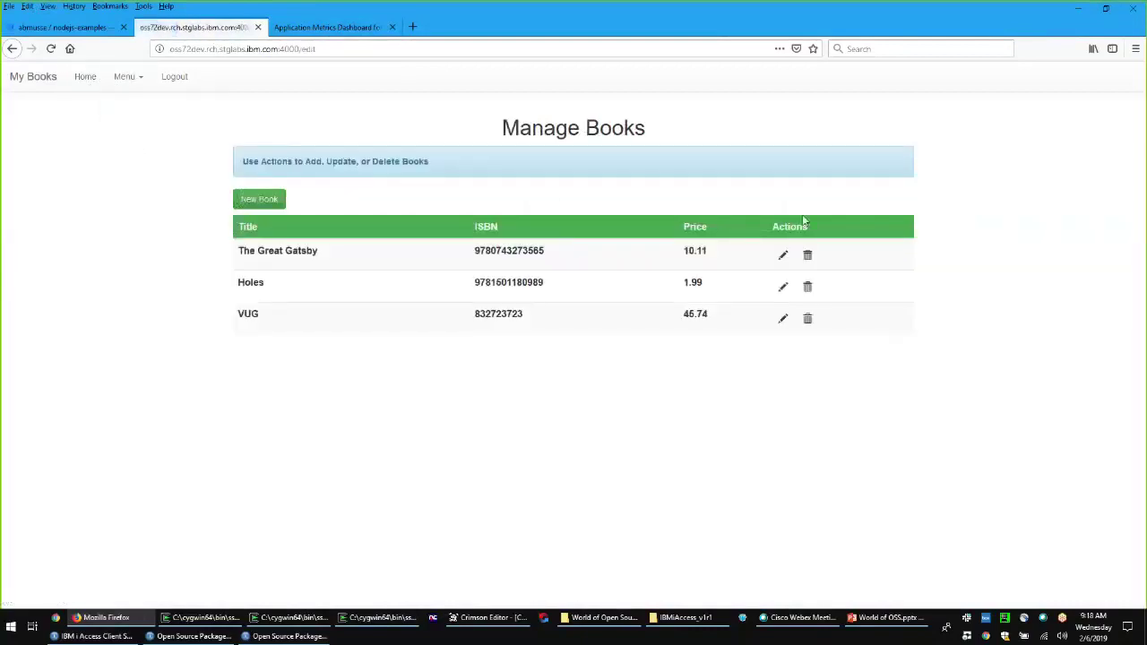
- Edit the VUG row's price to 46.74 and save, then bring the World of OSS deck forward
click(783, 319)
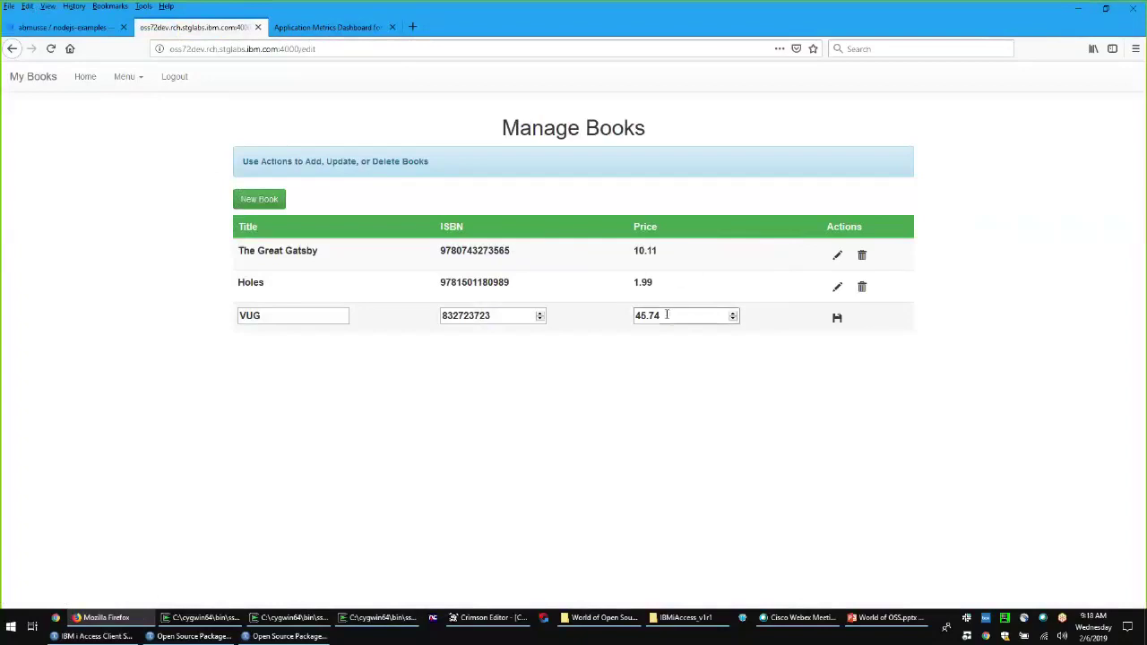
drag(639, 316, 645, 315)
text(6)
click(839, 318)
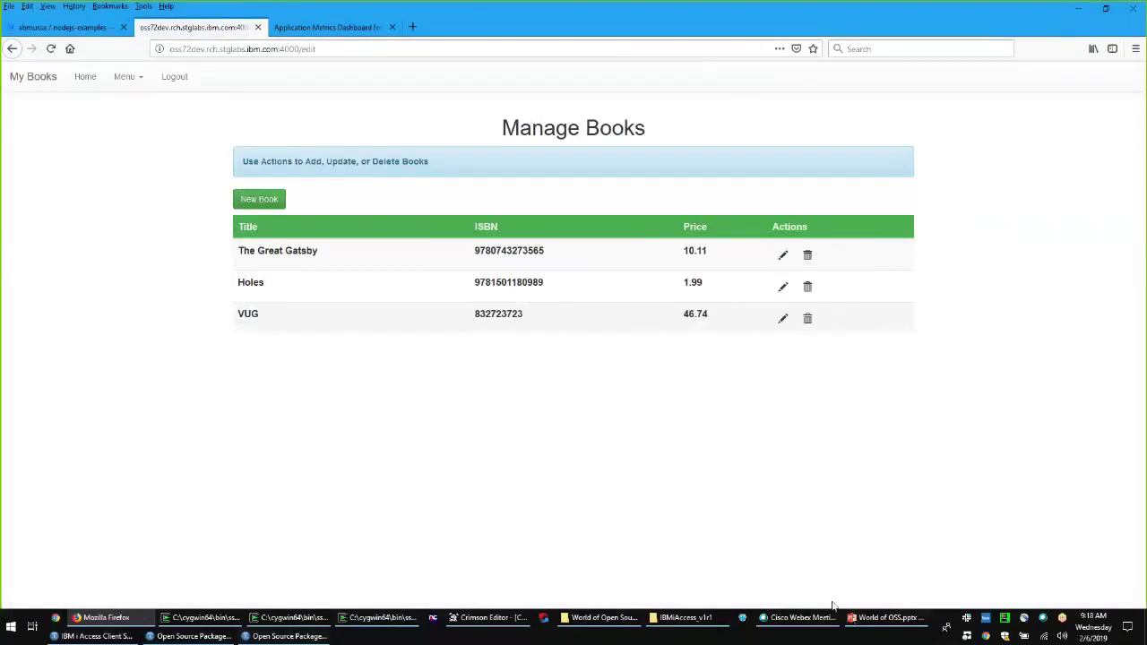
click(885, 618)
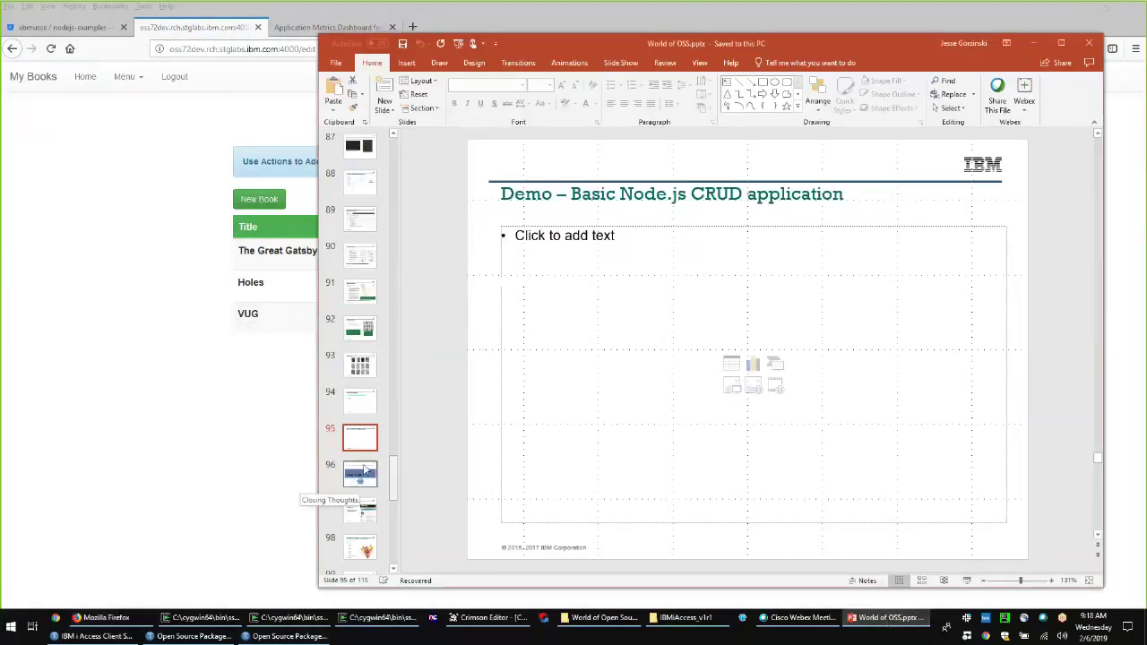
- Run the World of OSS slide show from the current slide, past Closing Thoughts to 'IBM i Open Source Architect'
key(shift+F5)
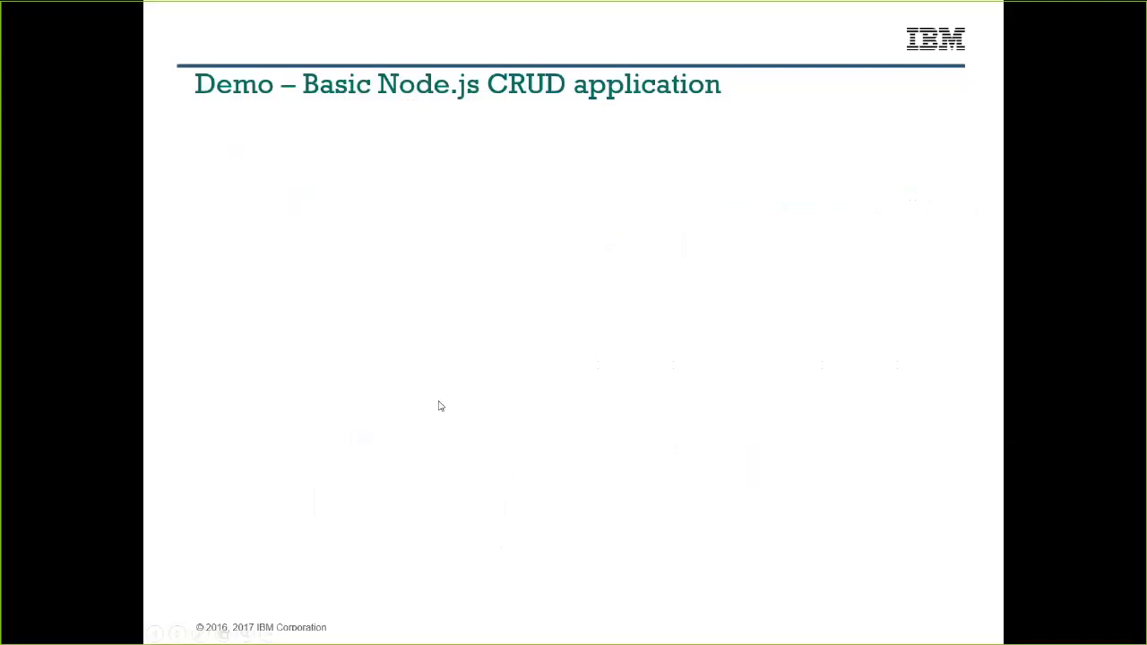
key(Right)
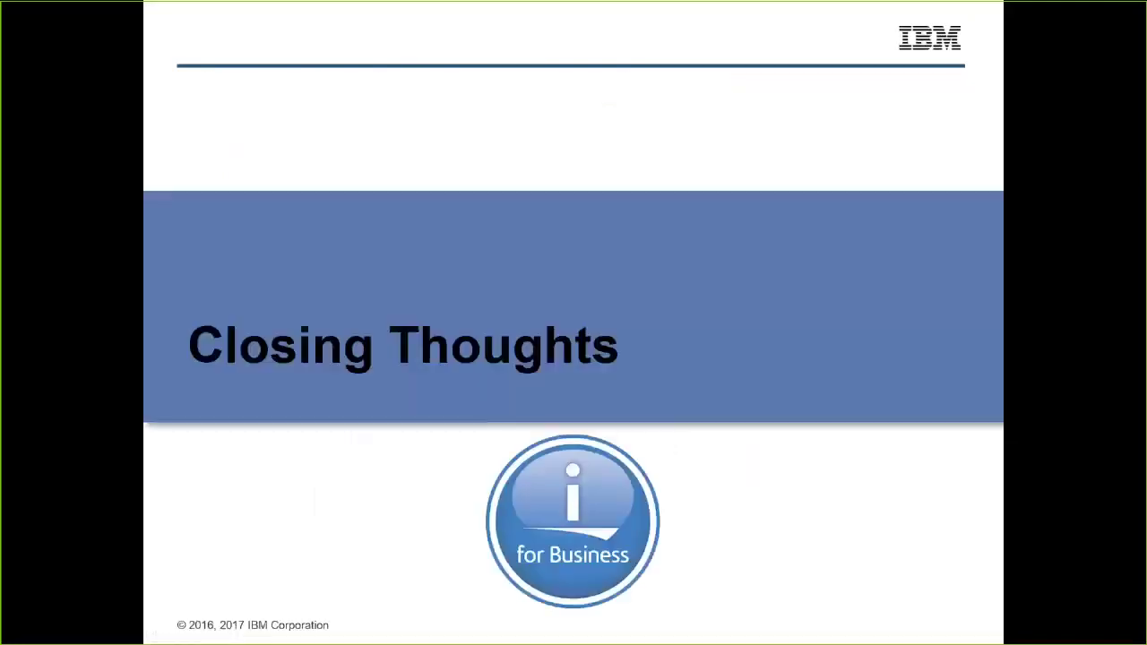
key(Right)
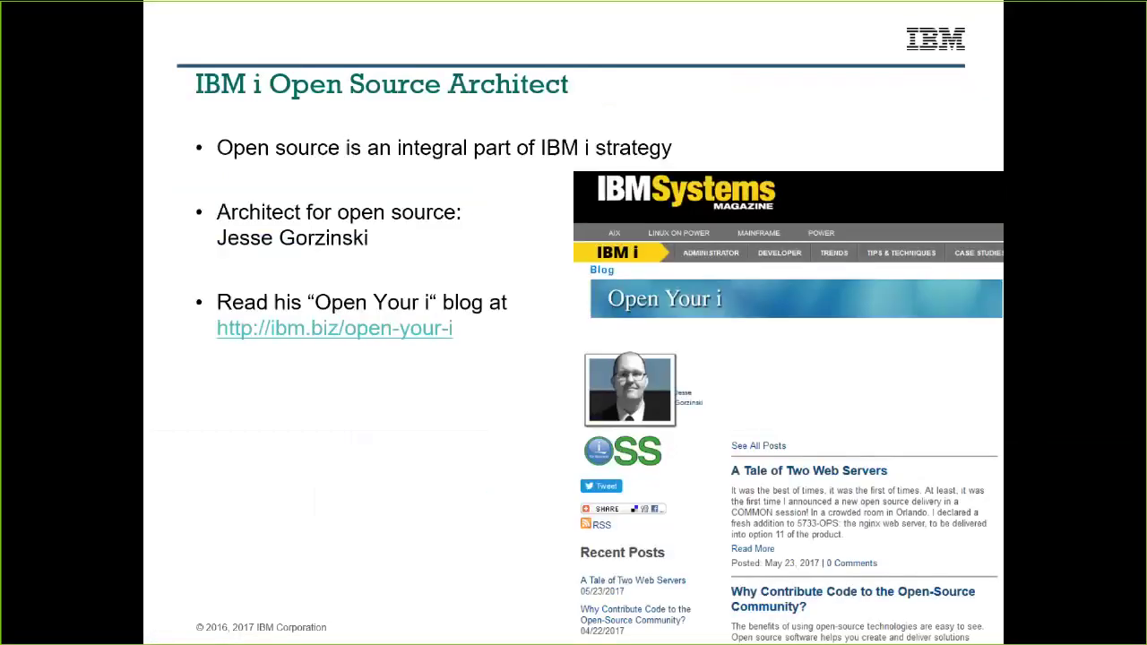
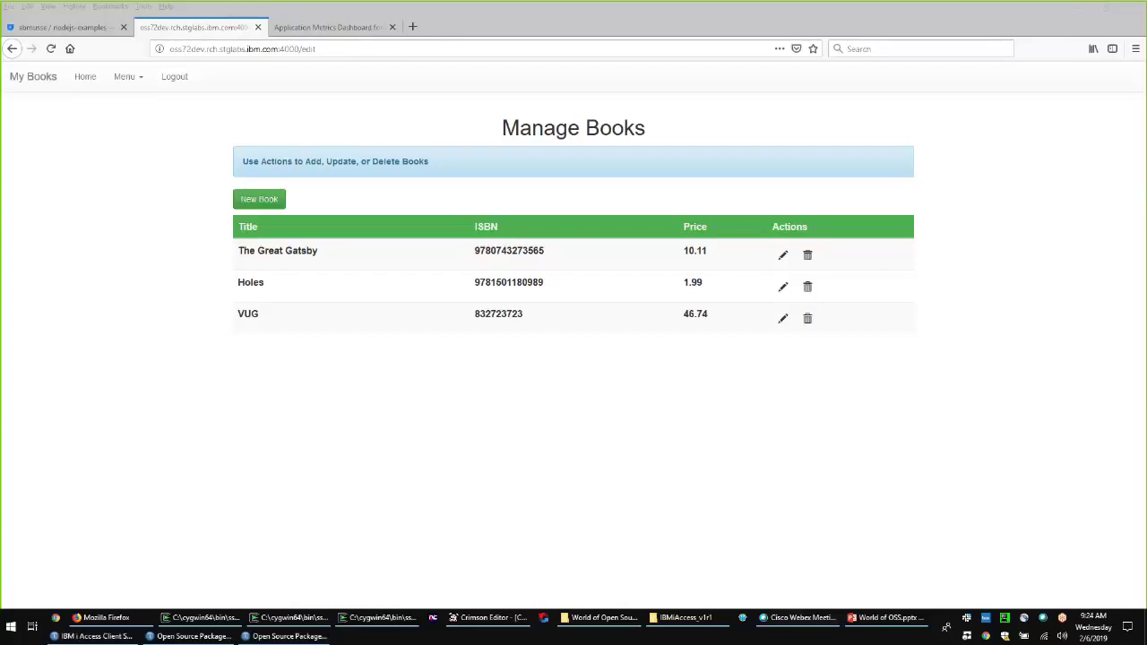
- Bring the Open Source Package Management window in front of the browser
click(288, 636)
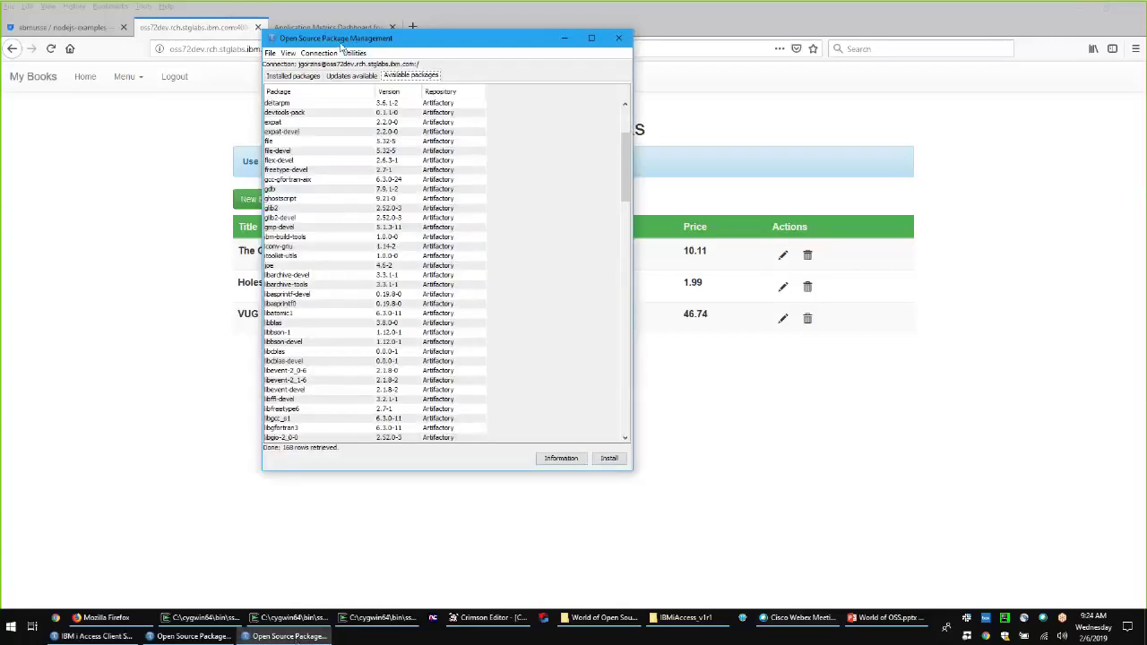
click(715, 401)
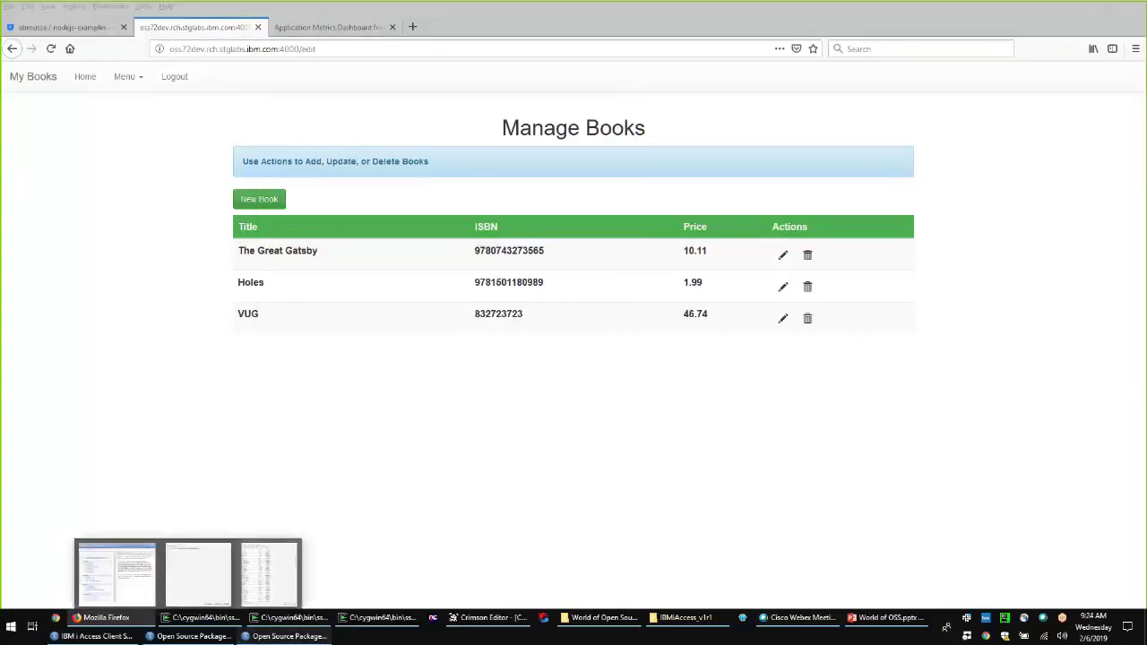
click(287, 636)
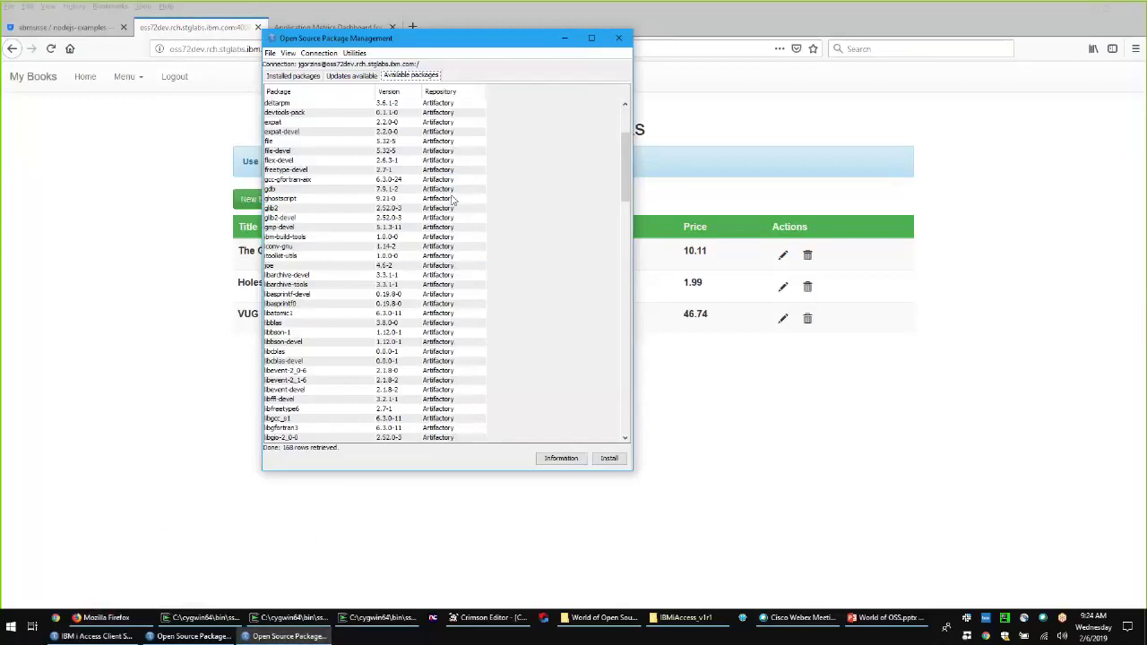
- Check the Connection menu, then move the package management window down and right
click(319, 53)
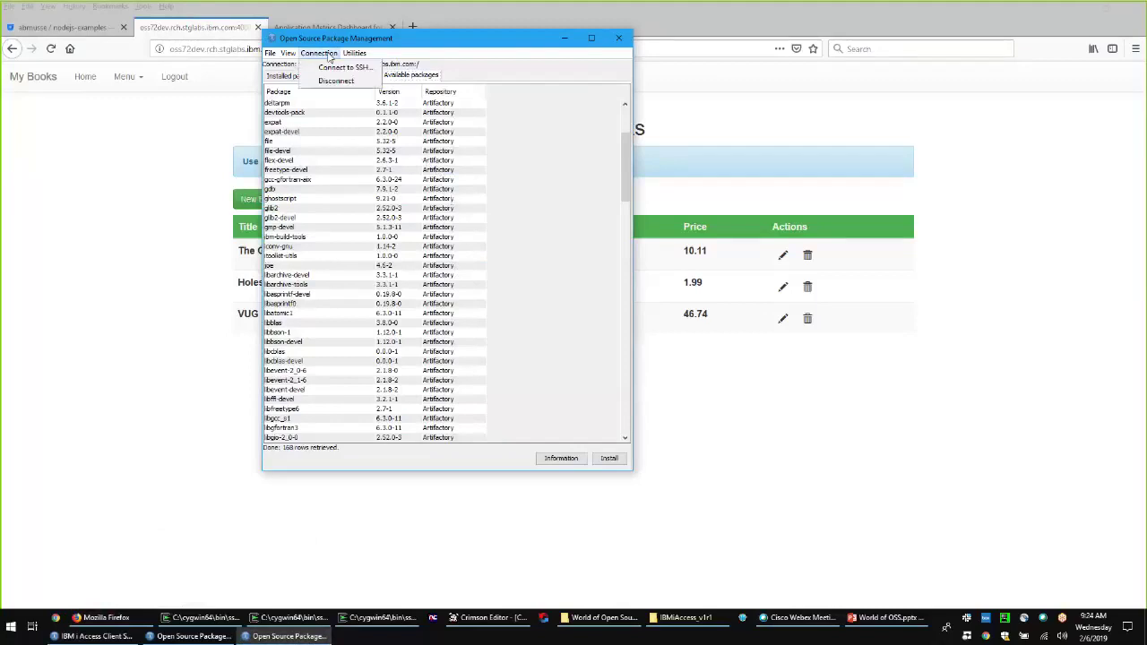
mouse_move(354, 53)
click(319, 53)
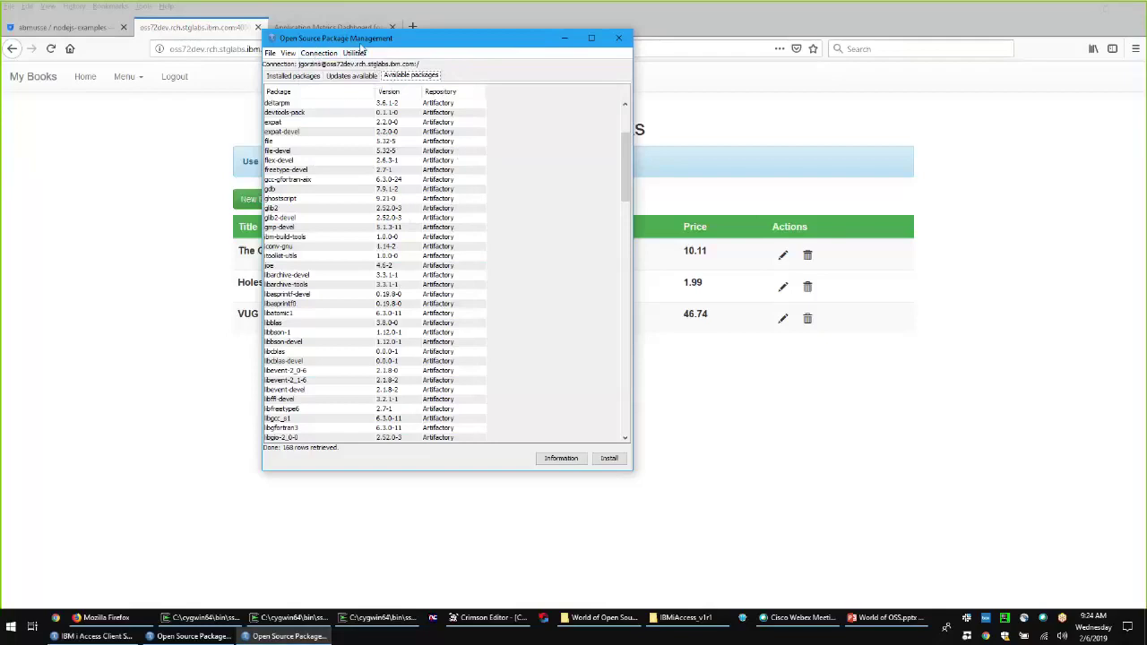
drag(362, 47, 459, 120)
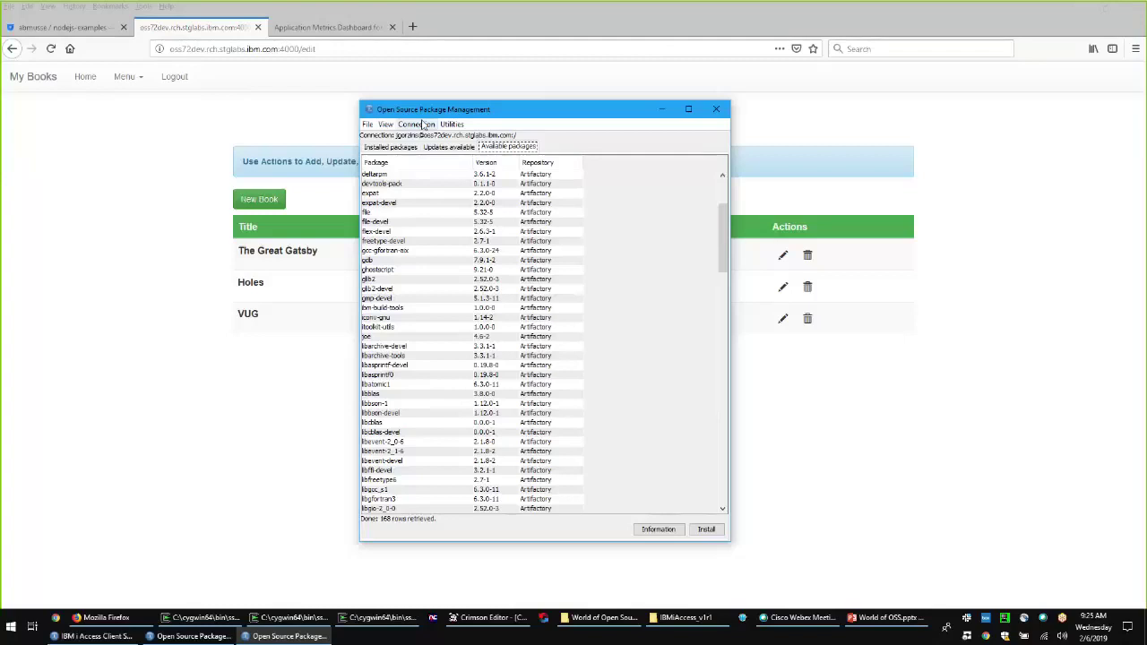
- Load ibm.biz/ibmi-rpms in a new tab to reach the IBM i opensource yum docs
click(350, 33)
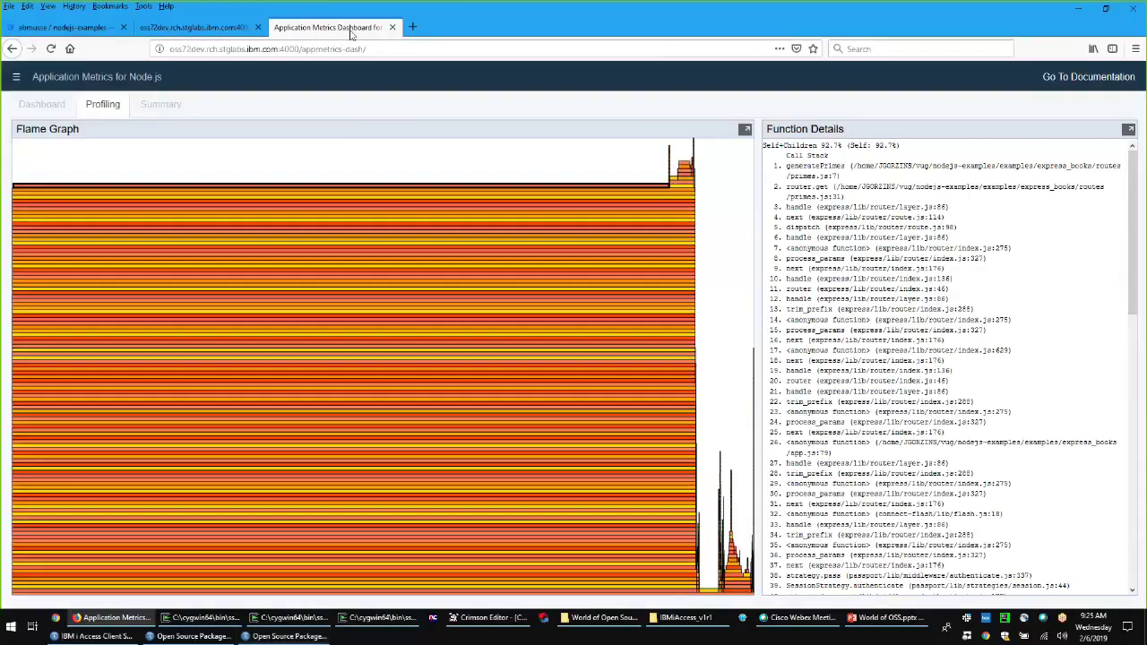
key(ctrl+t)
text(ibm.b)
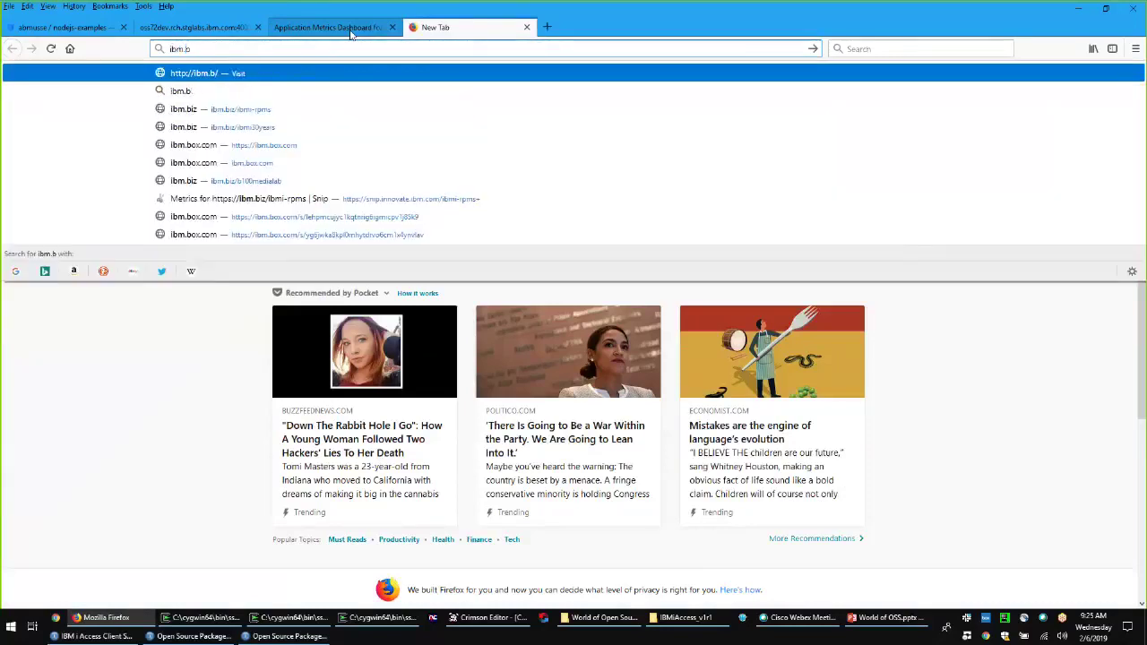
text(iz)
key(Down)
key(Down)
key(Down)
key(Return)
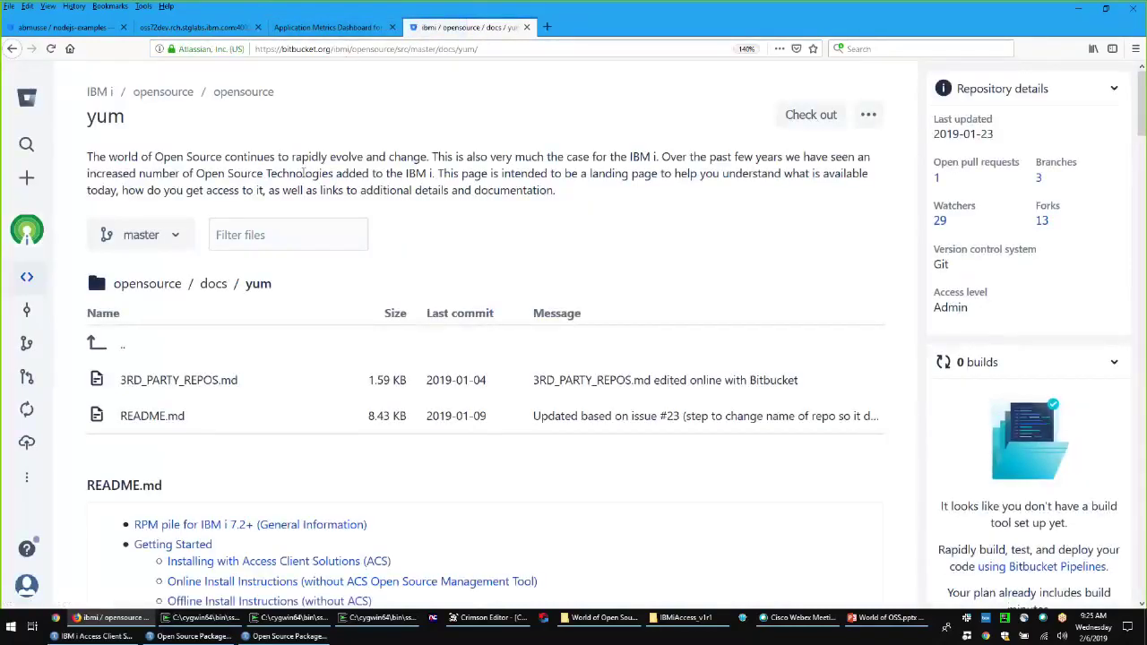
- Go to the 'Installing with Access Client Solutions (ACS)' section and mark the Offline Install heading
scroll(305, 170, down, 5)
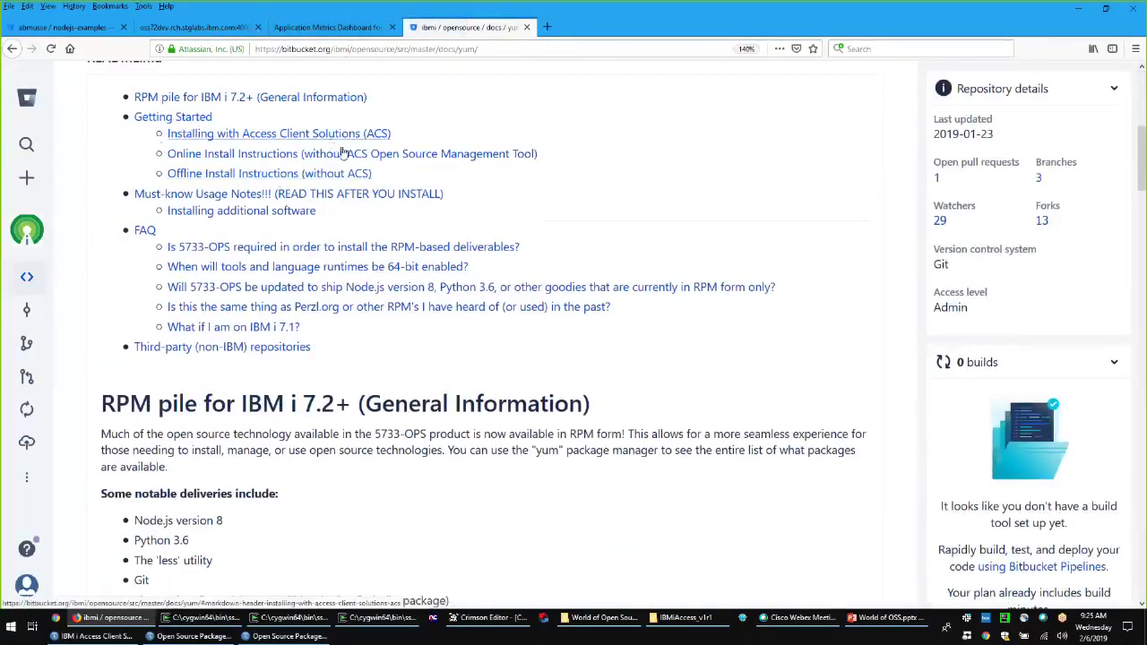
click(209, 140)
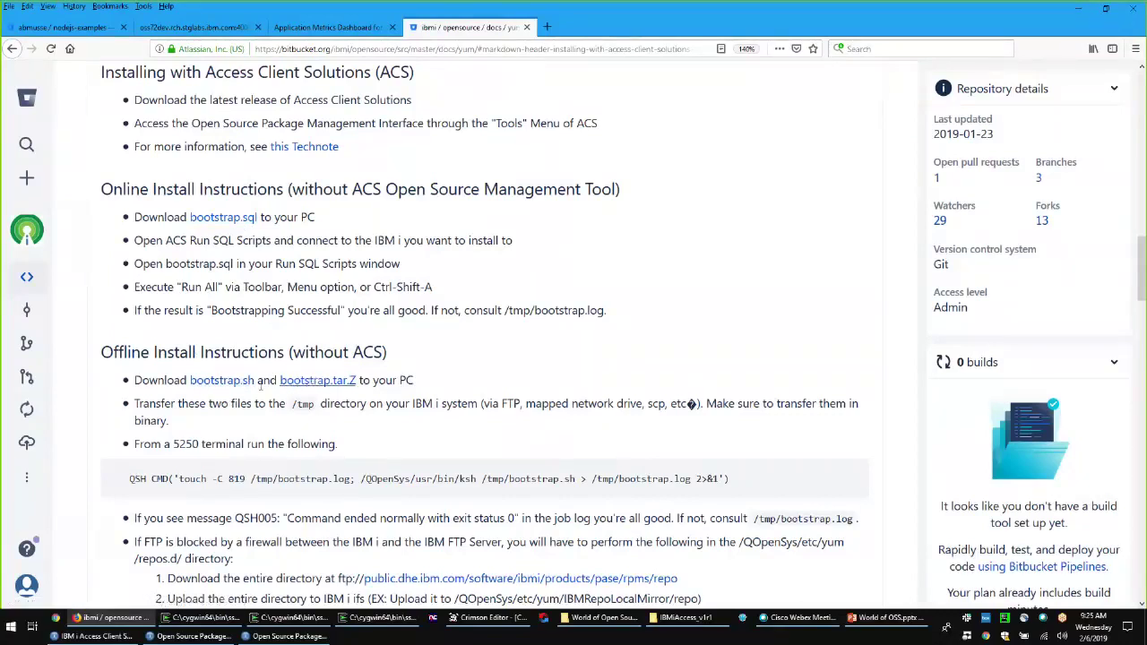
drag(200, 356, 234, 357)
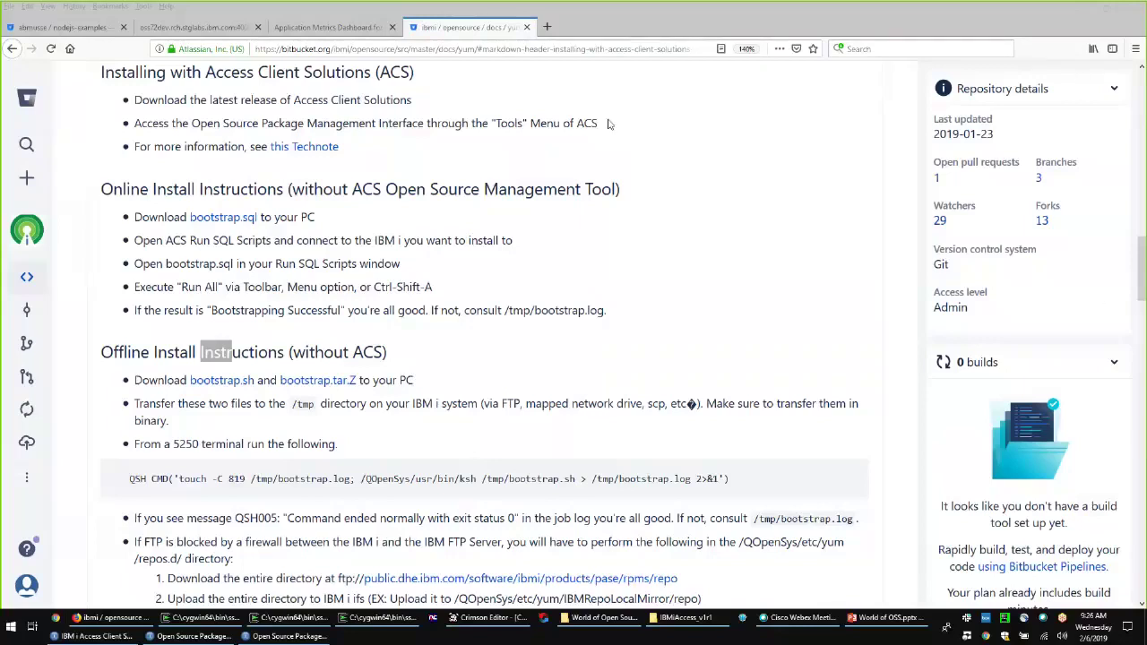
- Search the web for 'db2 for i services' and open the IBM wiki Services page
click(546, 28)
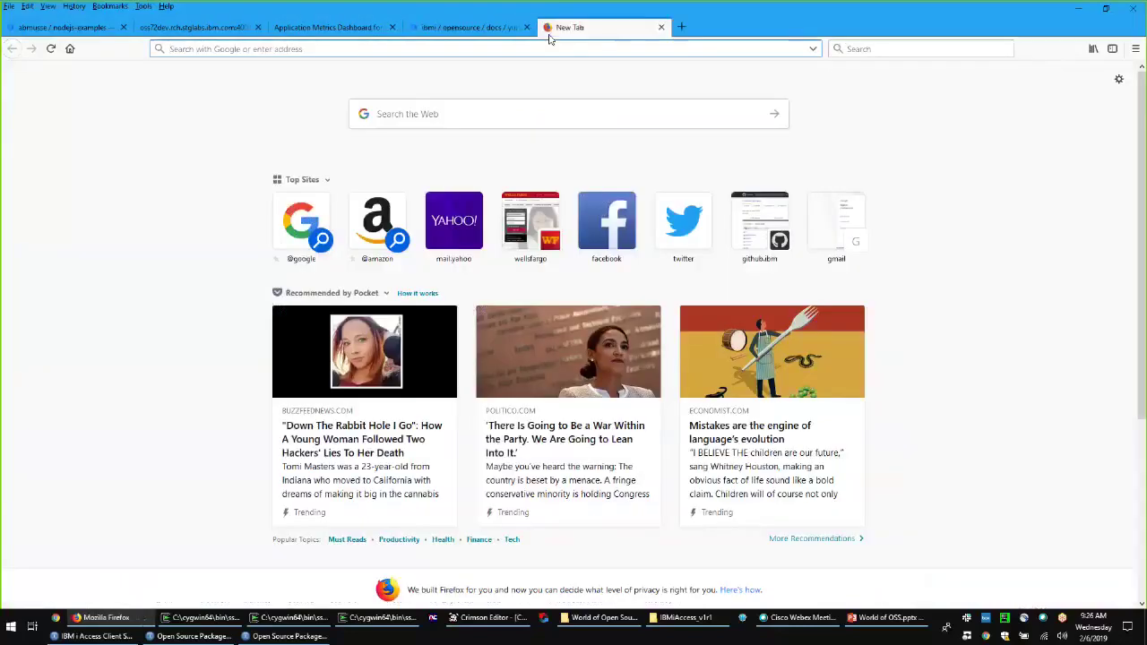
text("db2 for i services")
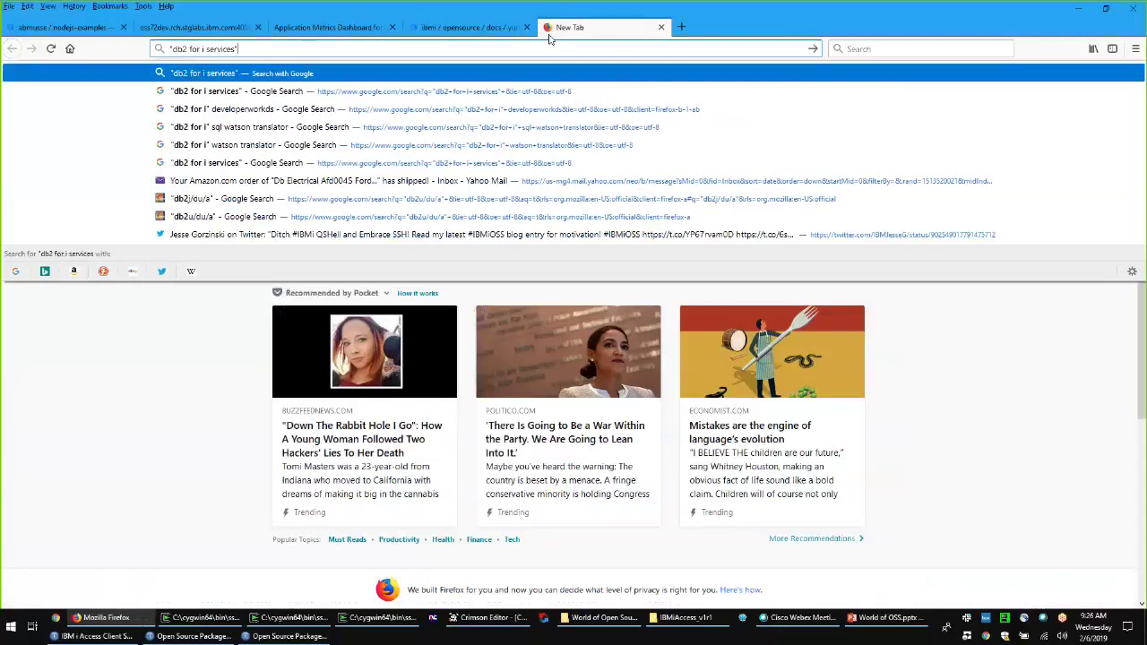
key(Return)
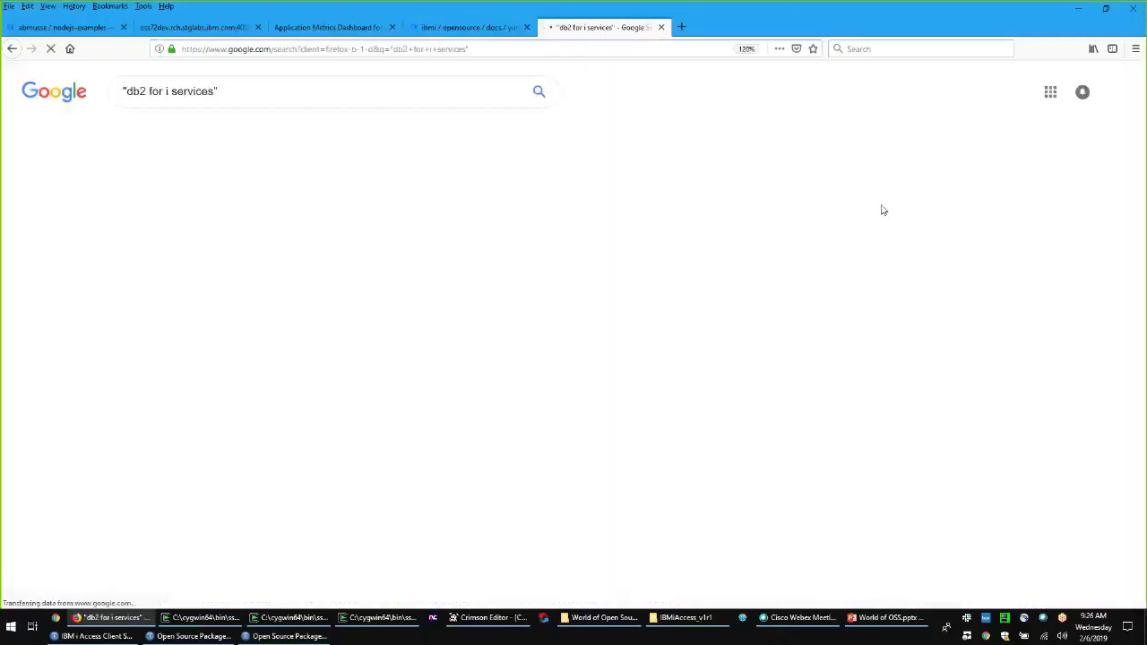
click(348, 199)
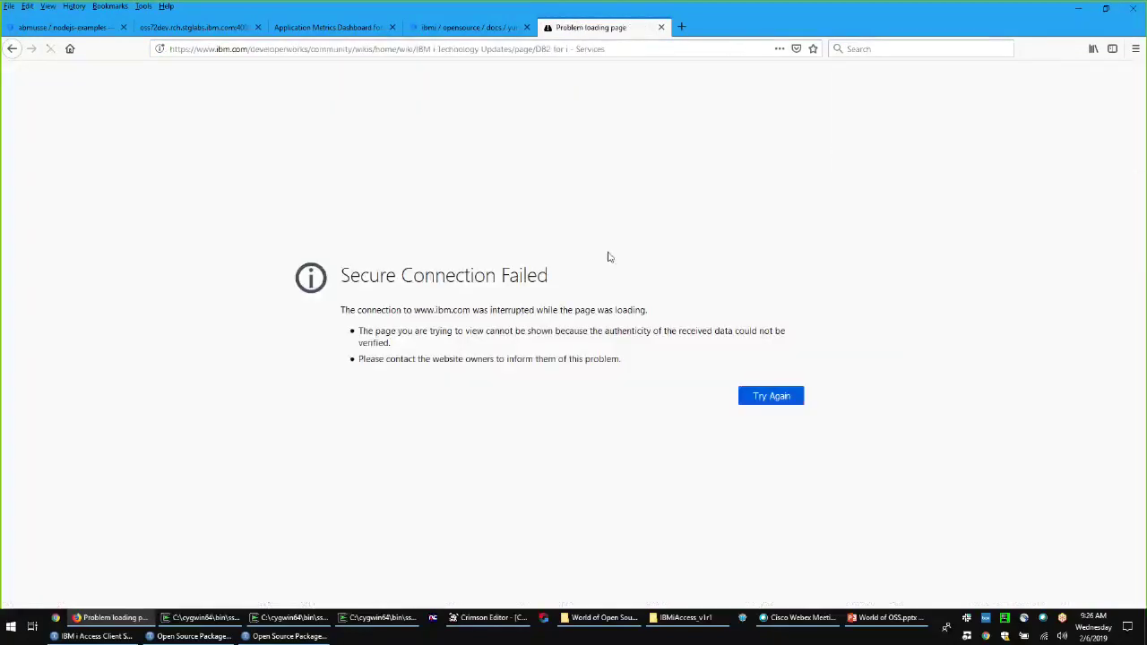
click(740, 391)
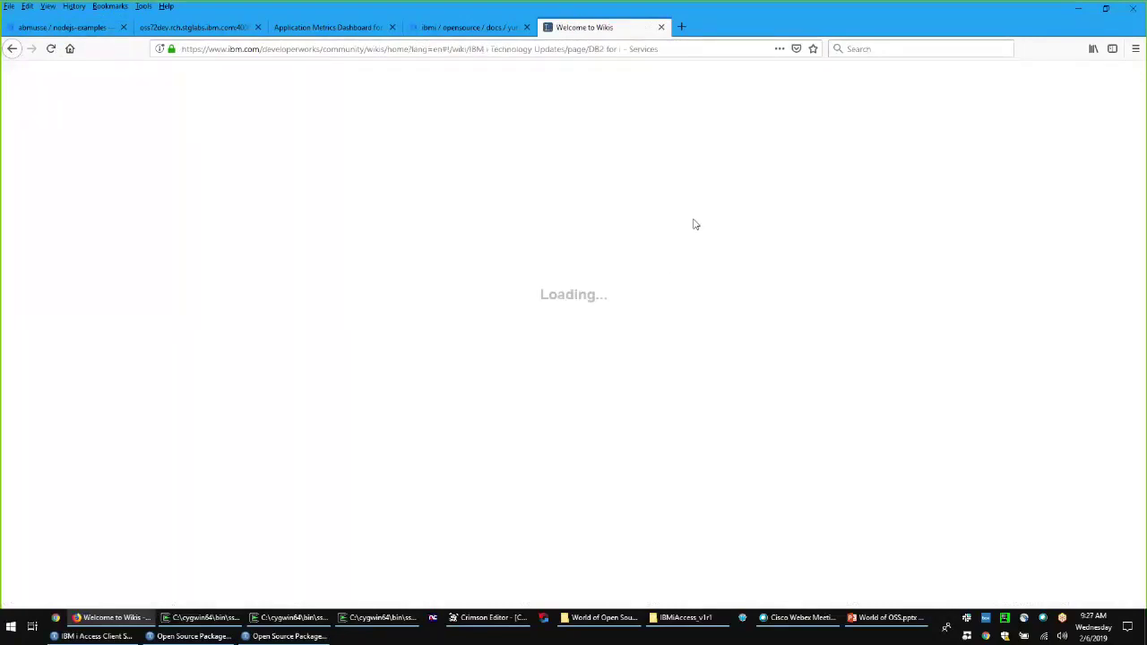
- Narrow the navigation pane and zoom the page to 130% so the services table fits
scroll(720, 251, down, 3)
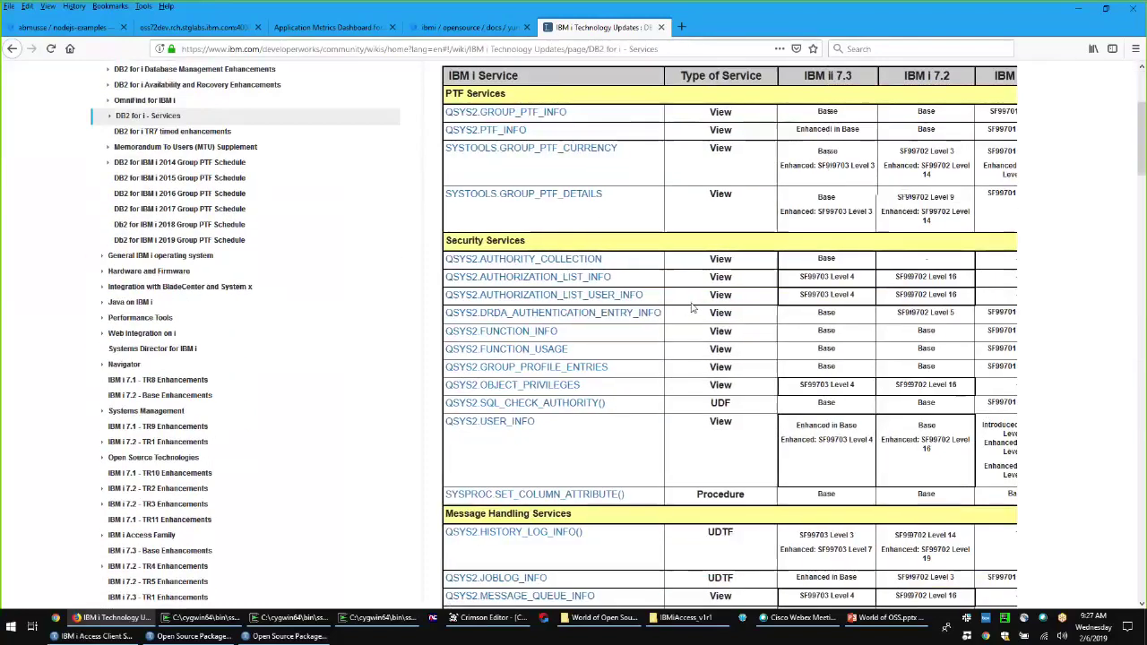
scroll(691, 307, right, 1)
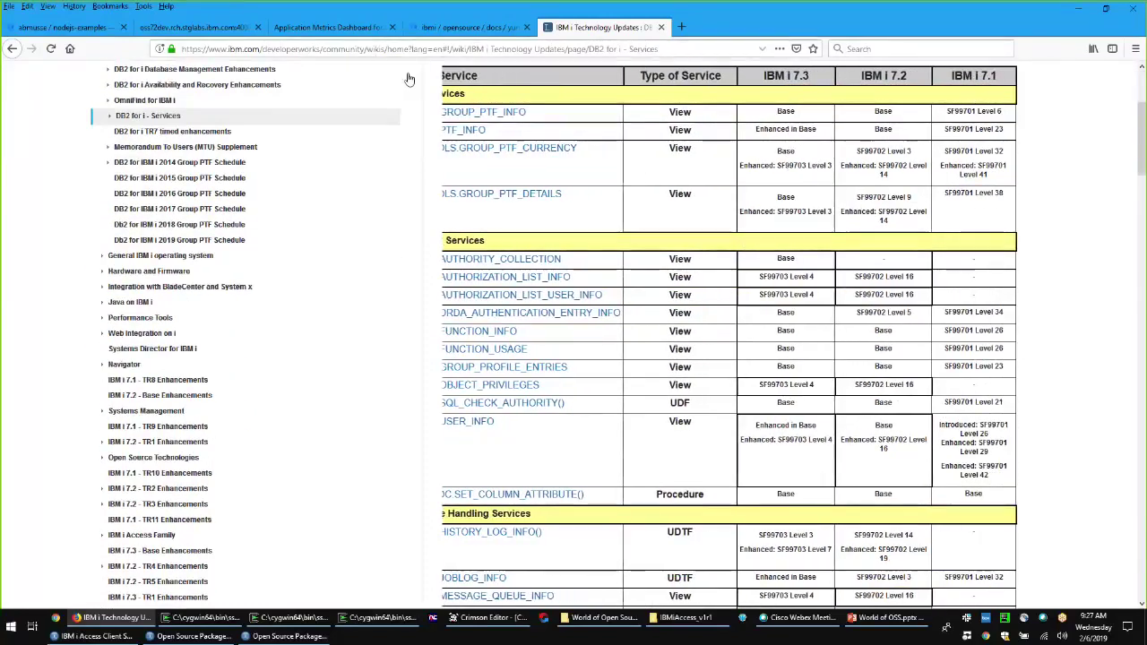
drag(421, 134, 224, 188)
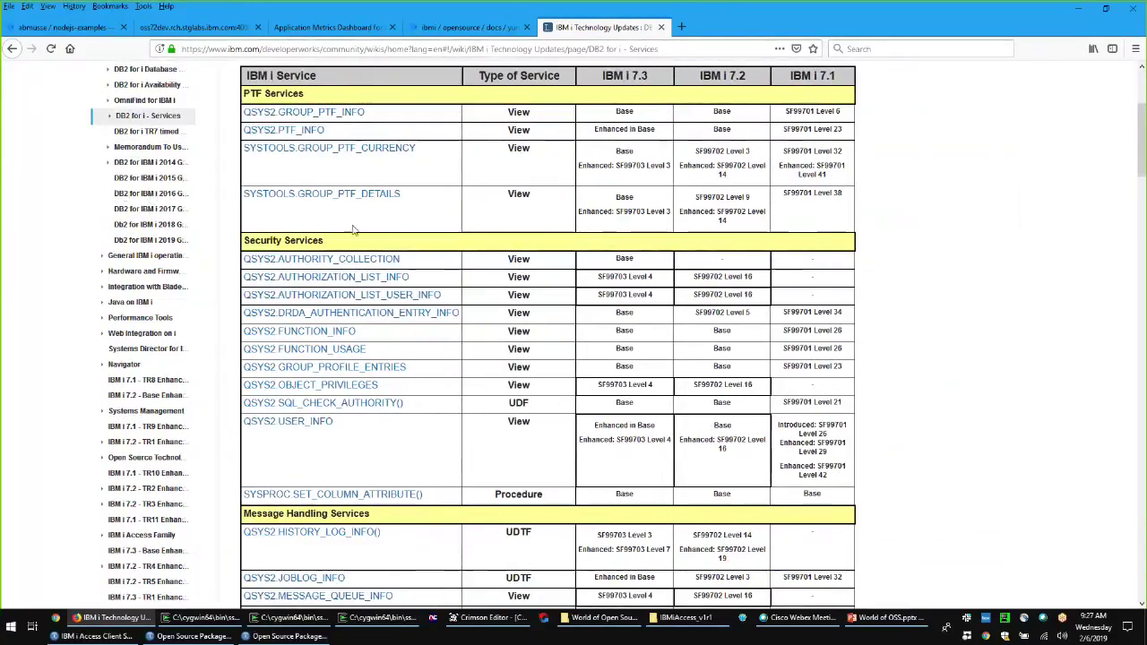
key(ctrl+plus)
key(ctrl+plus)
key(ctrl+plus)
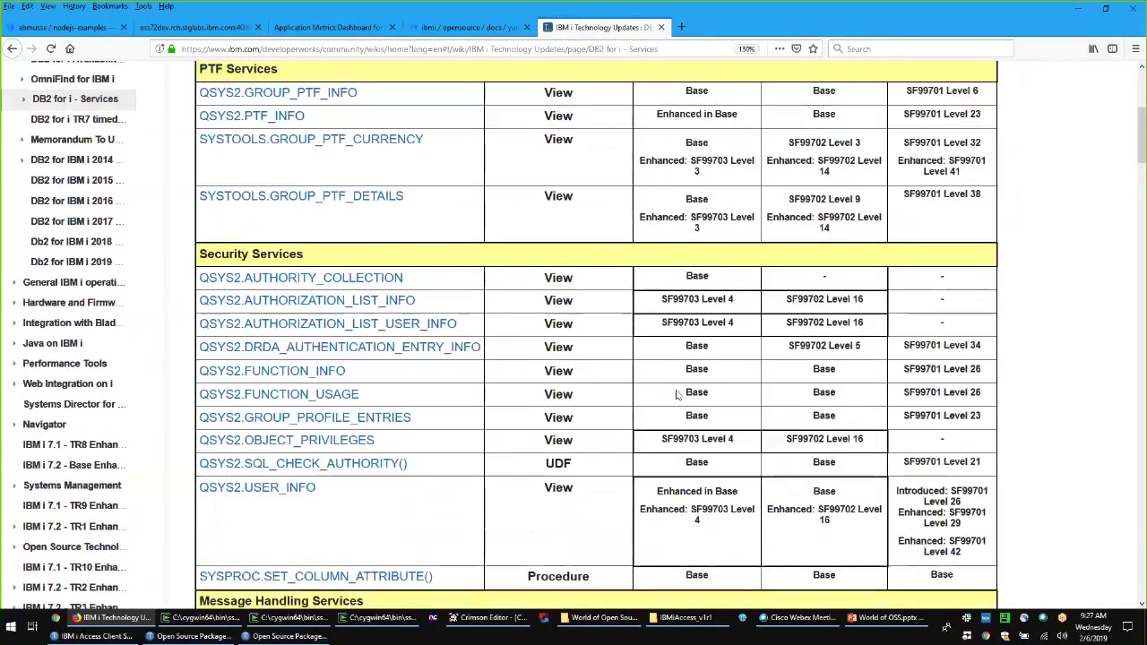
drag(638, 367, 591, 396)
scroll(553, 273, down, 5)
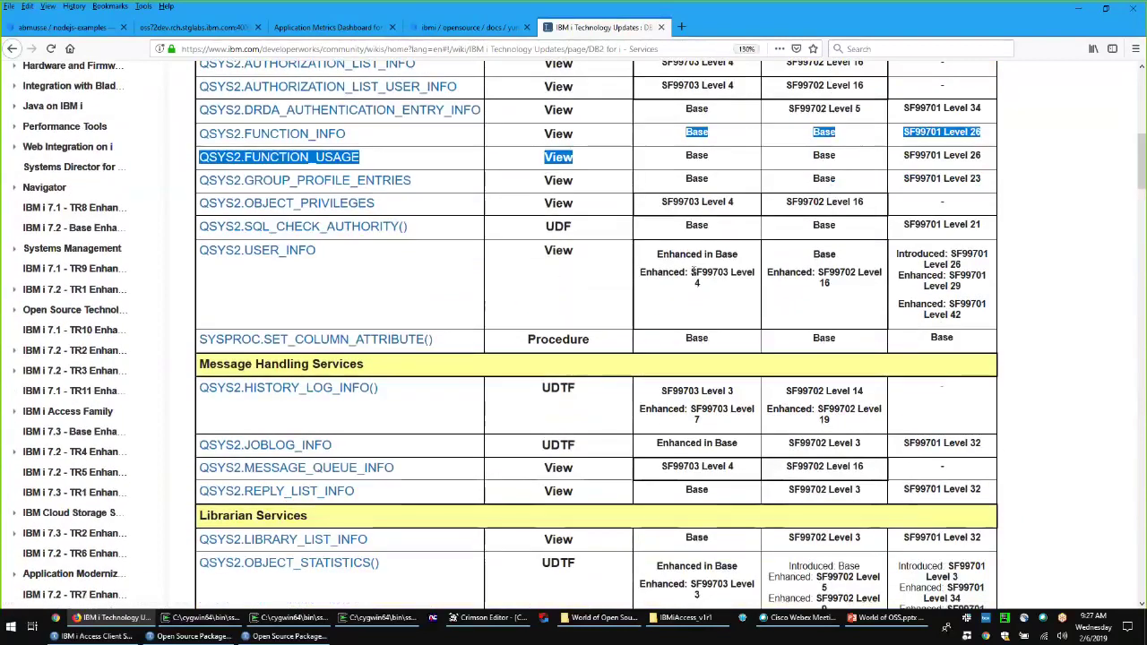
click(832, 191)
- Open the QSYS2.SYSTEM_STATUS() entry under Work Management Services
scroll(485, 314, down, 3)
scroll(485, 314, down, 8)
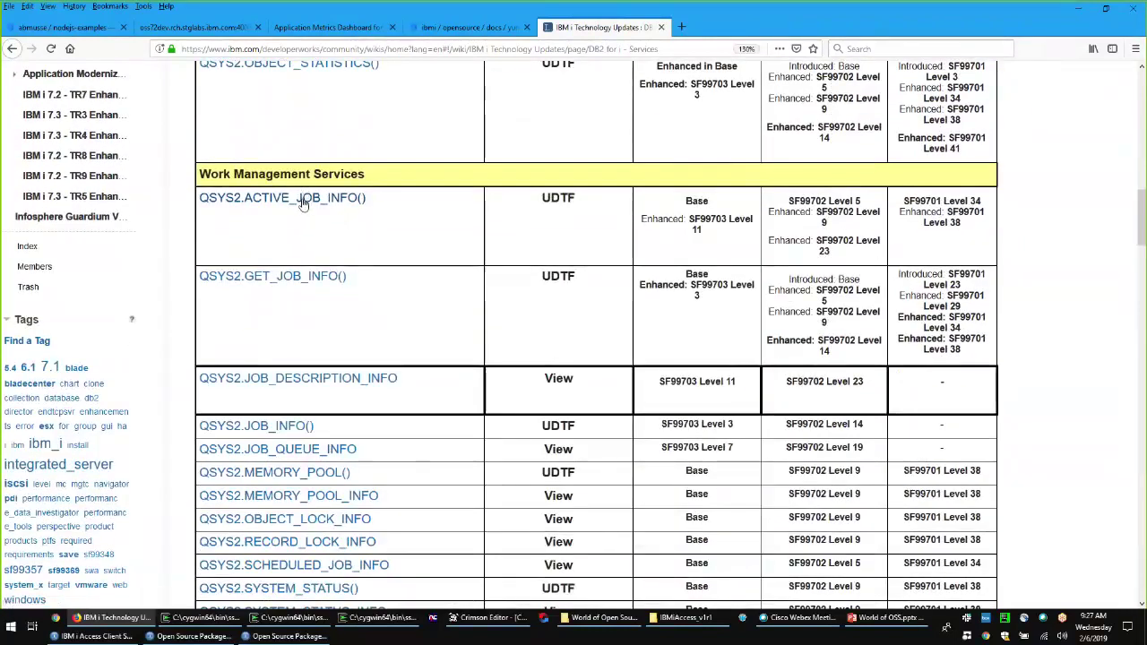
scroll(314, 330, down, 6)
click(311, 337)
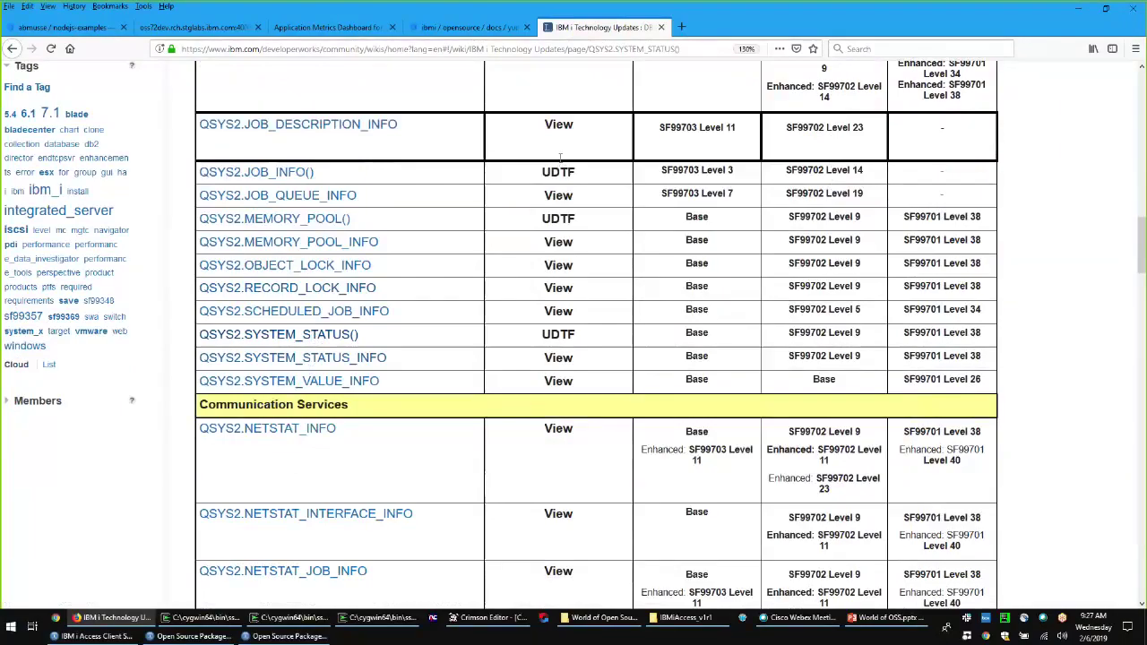
- Scroll to the Example section and review its description and SQL statement
scroll(574, 223, up, 3)
scroll(575, 223, up, 10)
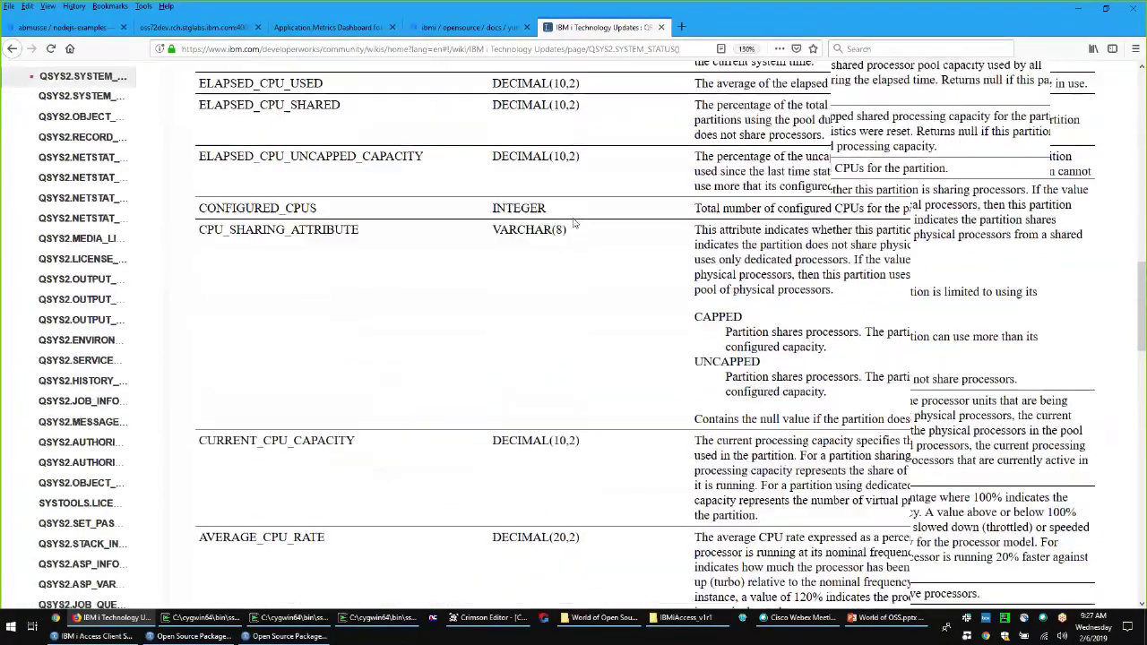
scroll(575, 223, up, 3)
scroll(574, 223, down, 7)
scroll(575, 223, down, 20)
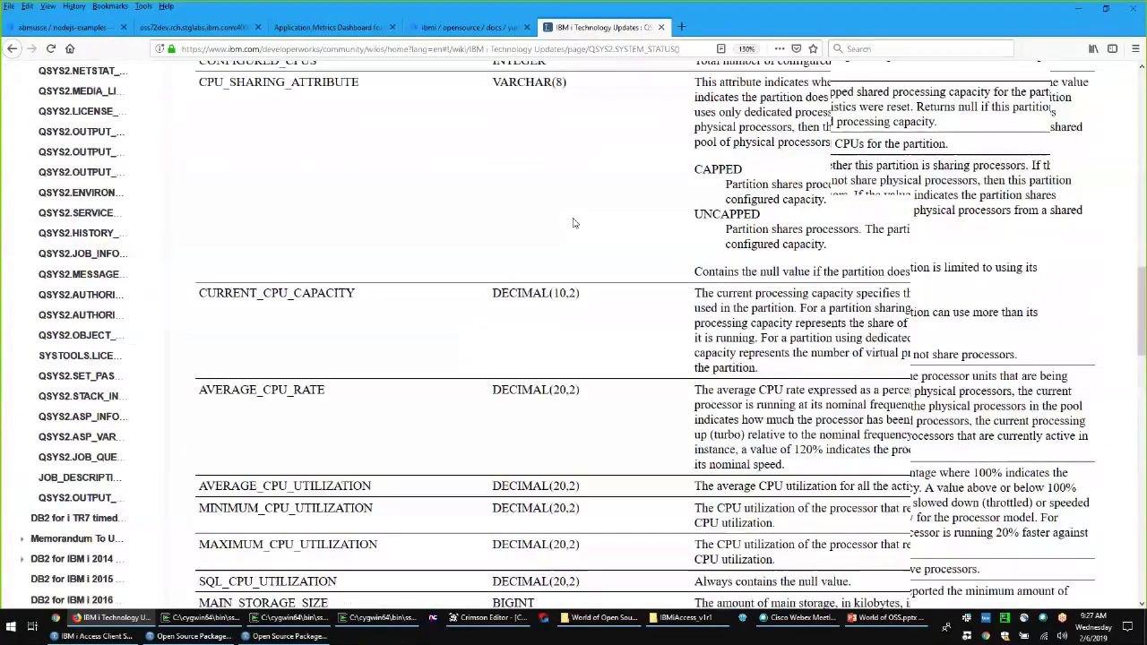
scroll(574, 223, up, 3)
scroll(574, 223, down, 3)
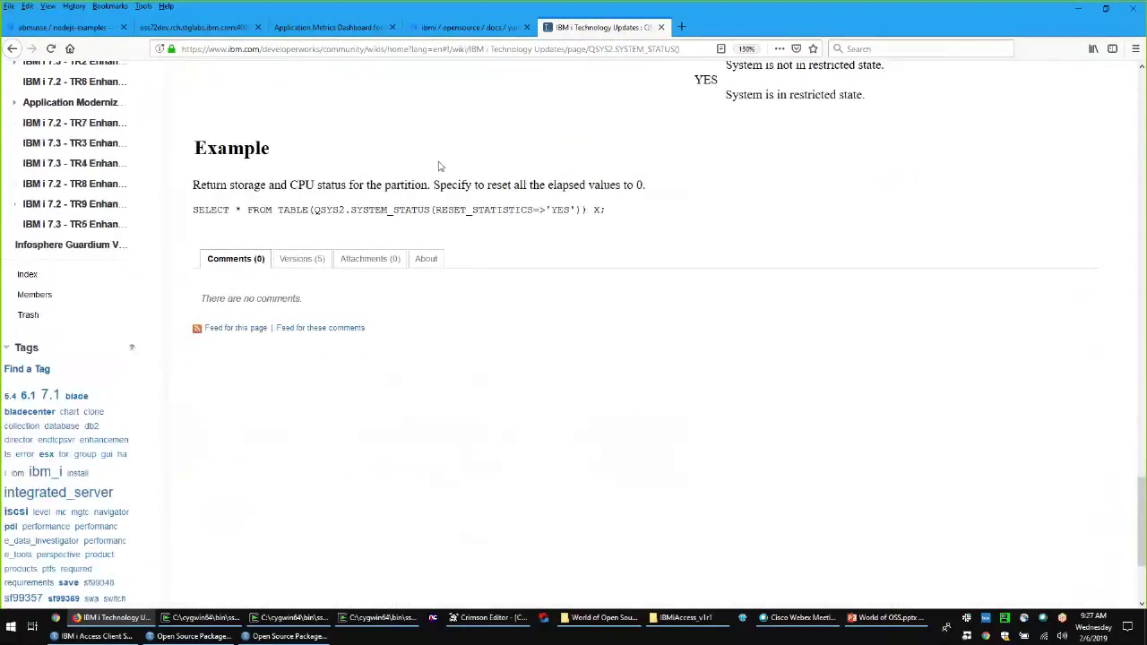
drag(445, 185, 605, 210)
click(605, 210)
- Highlight QSYS2.SYSTEM_STATUS(RESET_STATISTICS=>'YES') in the example SELECT statement
scroll(605, 210, up, 3)
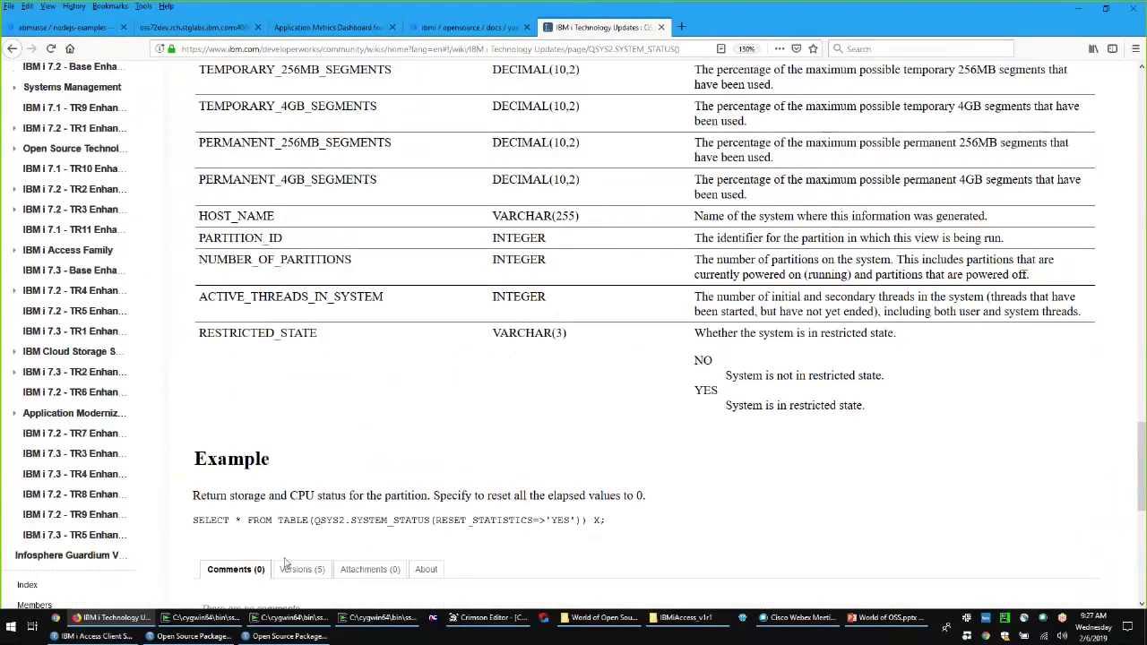
drag(313, 519, 571, 518)
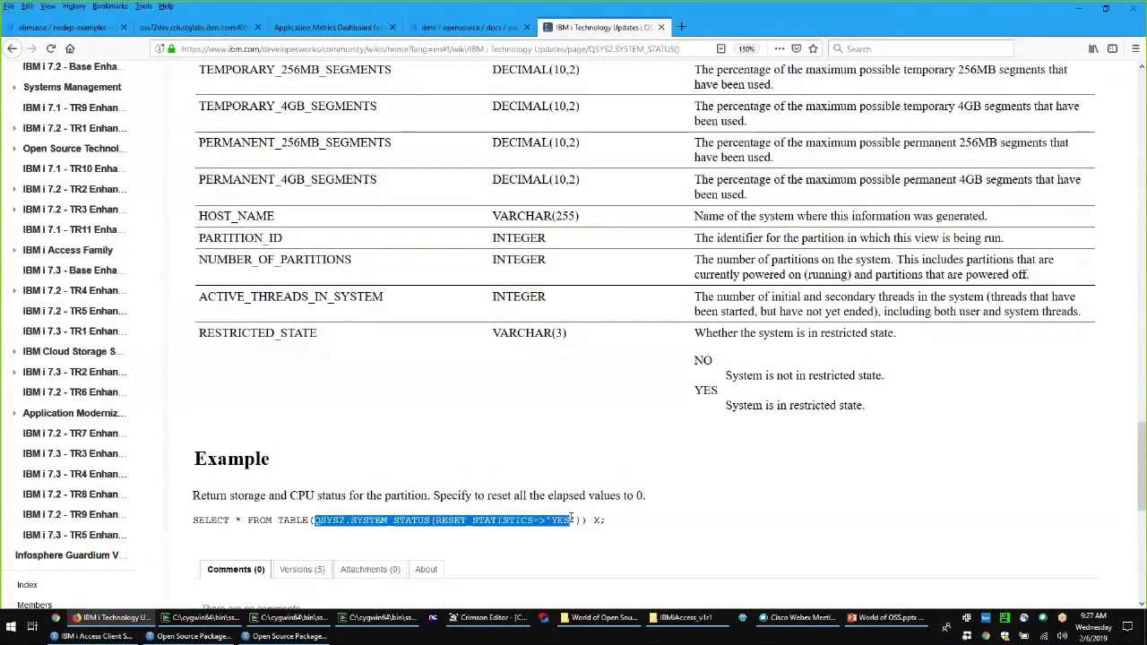
scroll(570, 520, up, 5)
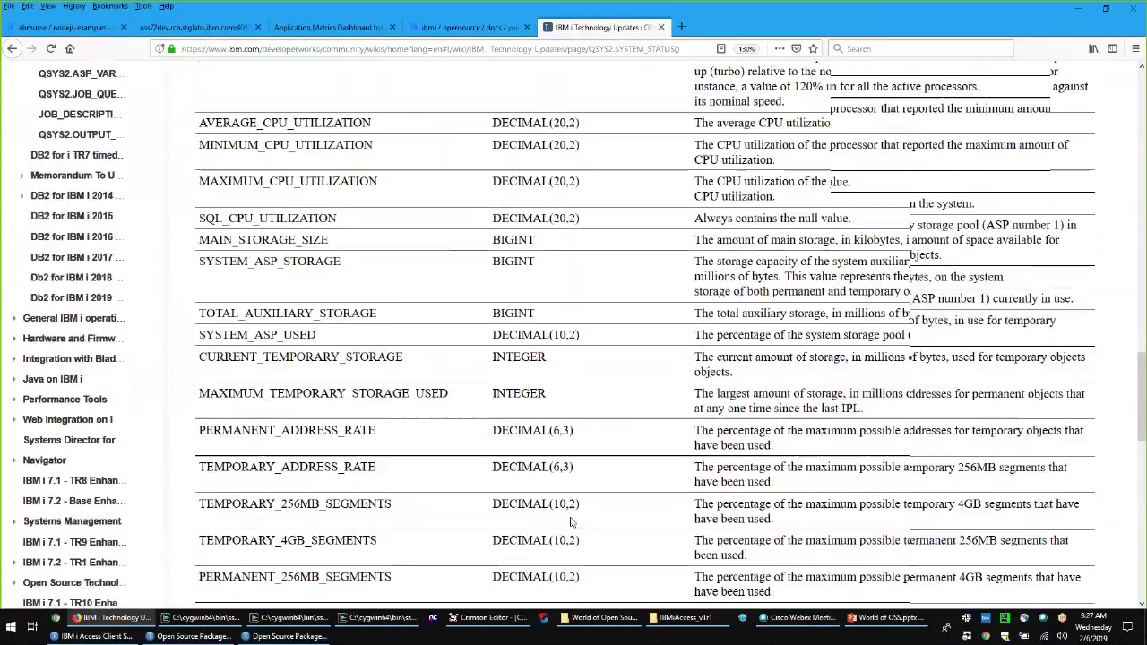
scroll(570, 520, down, 6)
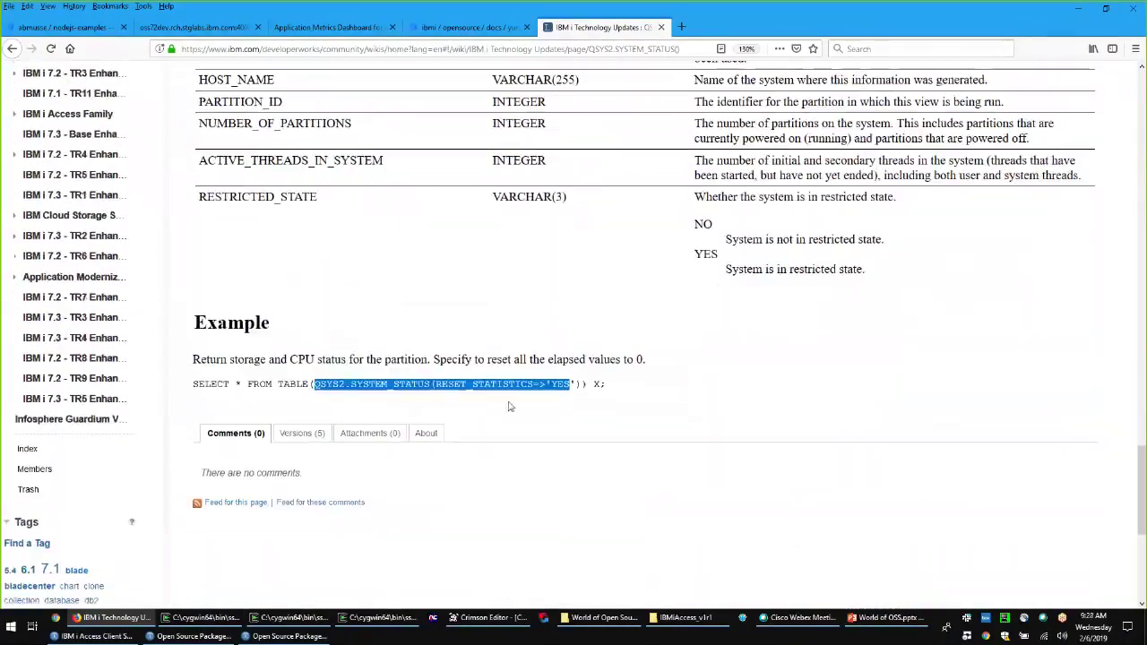
scroll(528, 409, up, 4)
scroll(529, 409, up, 10)
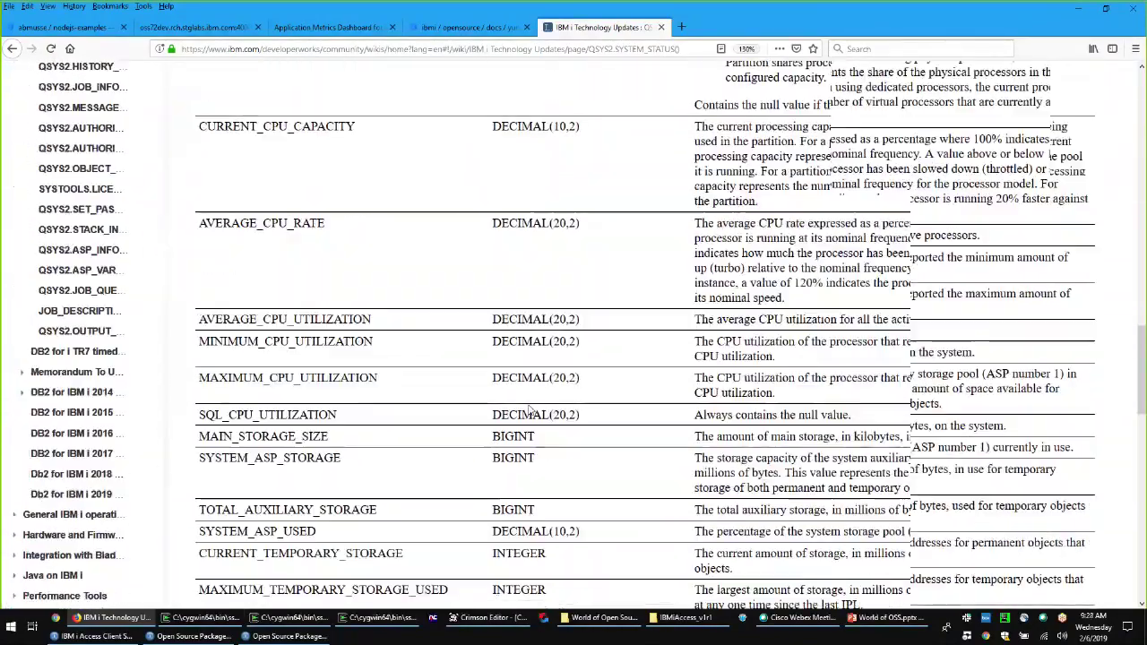
scroll(528, 409, up, 4)
scroll(434, 370, down, 6)
scroll(432, 375, down, 1)
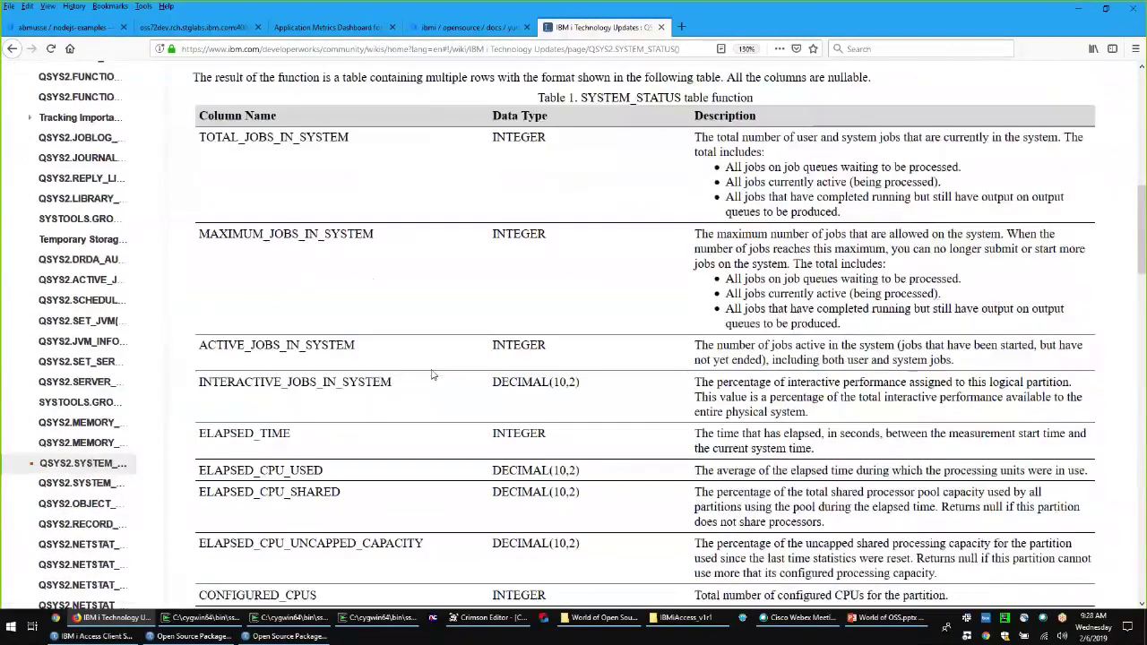
scroll(441, 269, down, 10)
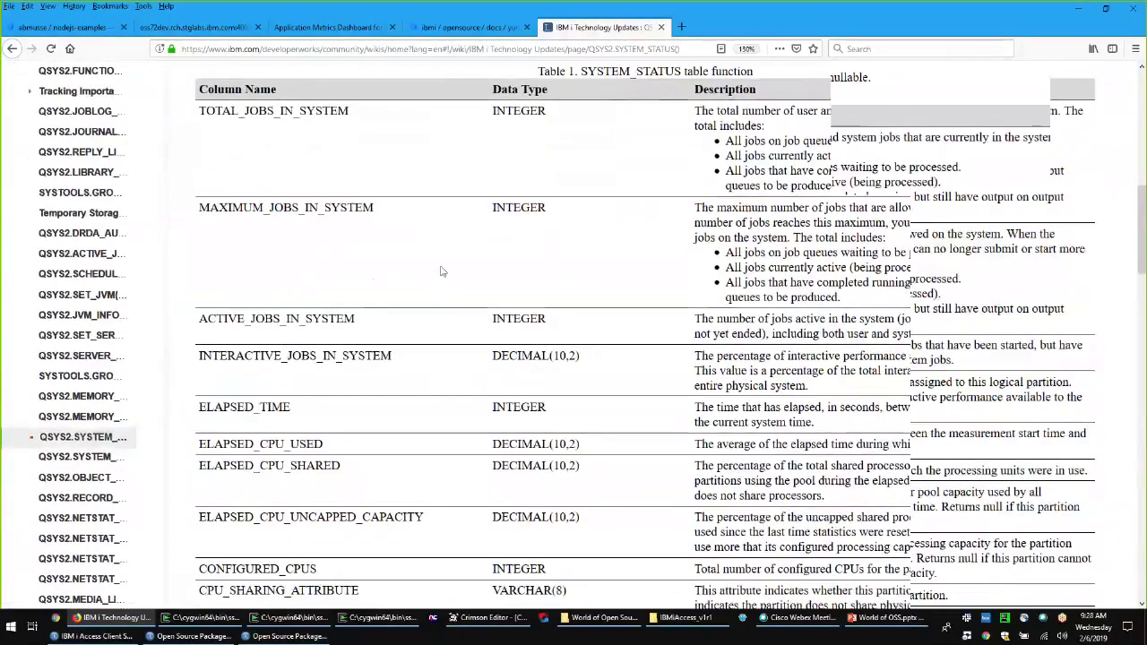
scroll(441, 272, down, 10)
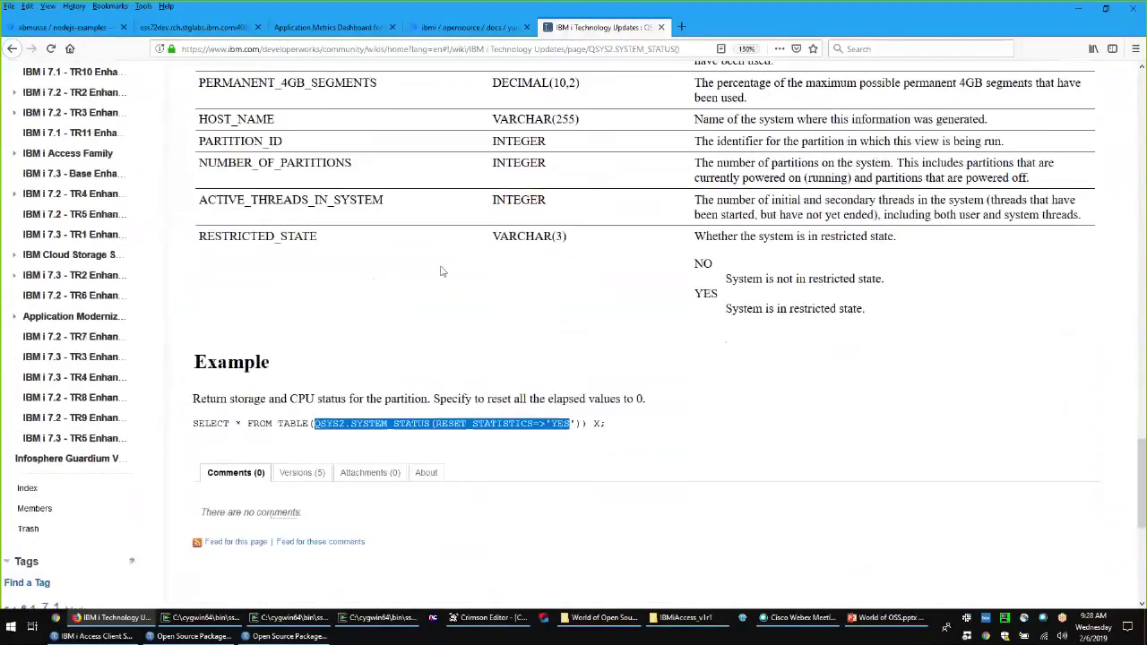